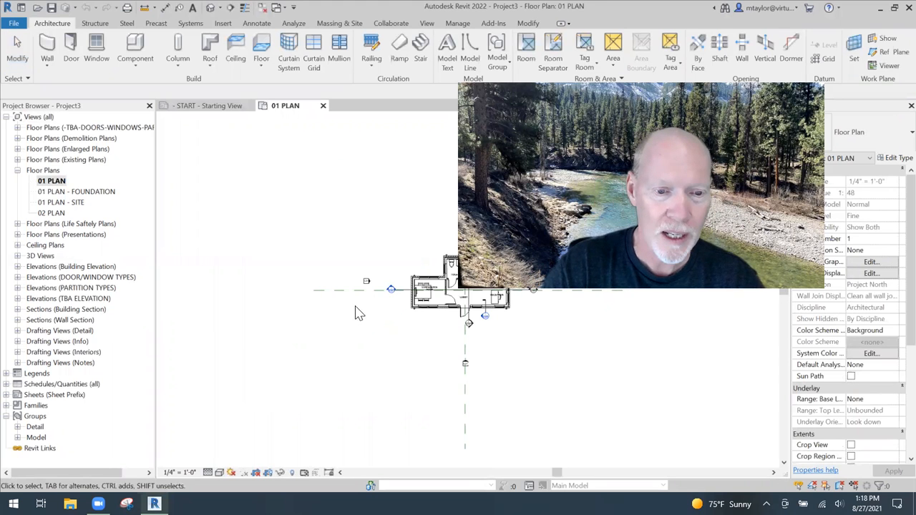
Examine the curtain wall and its door between the conference room and lobby in the 01 PLAN floor plan.
scroll(360, 314, up, 6)
middle_drag(392, 274, 337, 255)
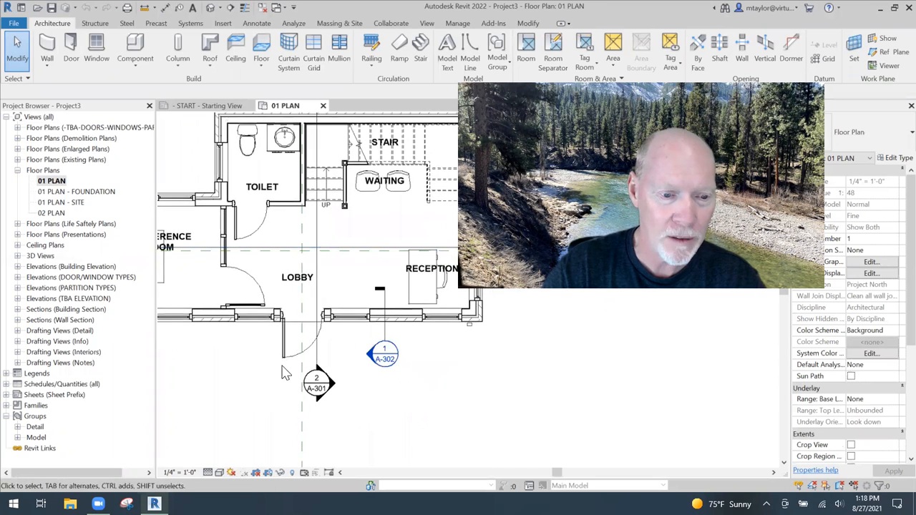
click(228, 259)
mouse_move(273, 373)
middle_down()
mouse_move(299, 387)
mouse_move(282, 377)
middle_up()
scroll(306, 337, up, 2)
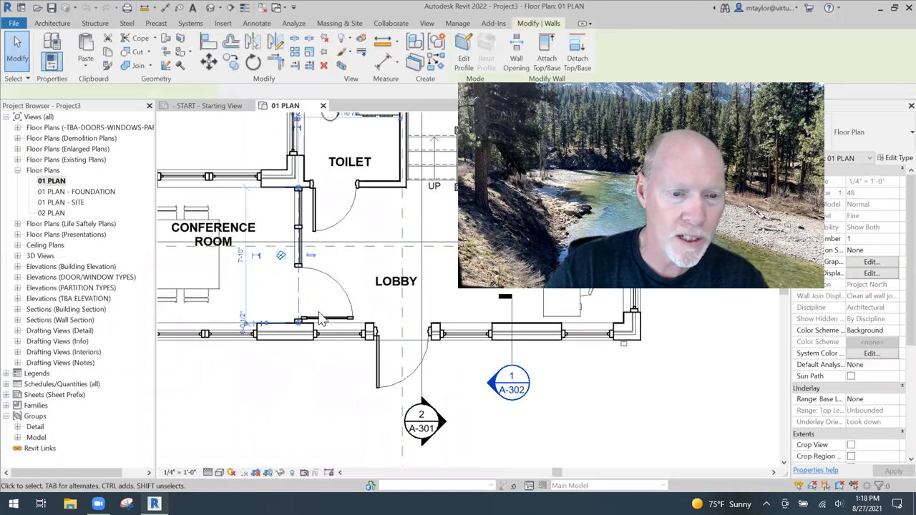
key(Escape)
scroll(356, 289, down, 1)
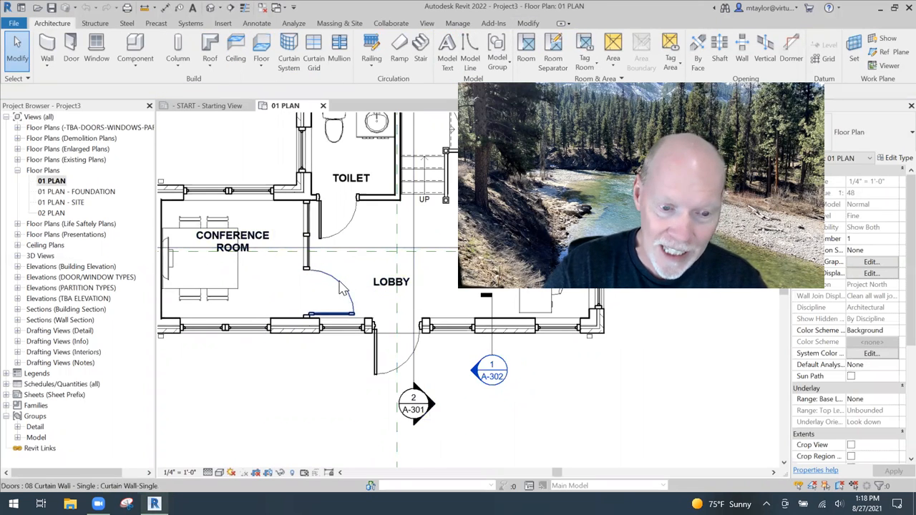
scroll(287, 409, down, 2)
middle_drag(306, 404, 255, 393)
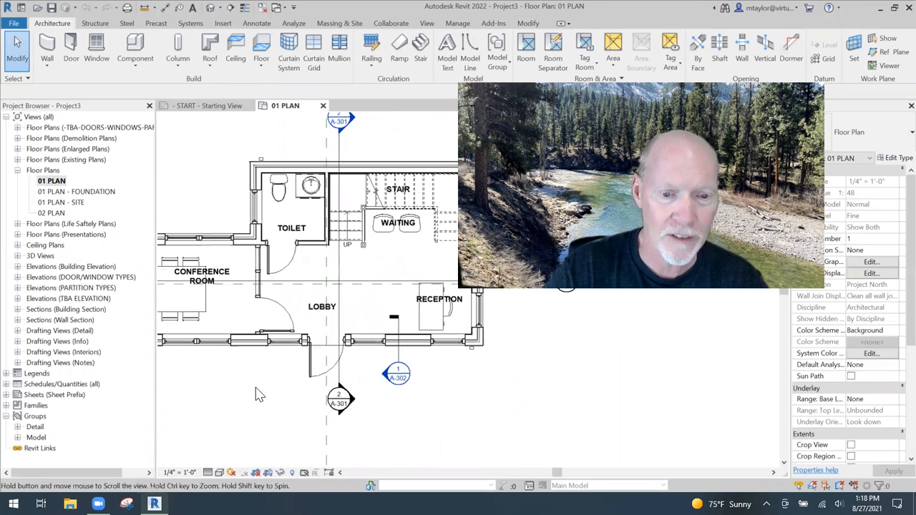
Create a perspective camera view from the reception side of the lobby towards the conference room, and inspect the curtain wall door.
click(221, 8)
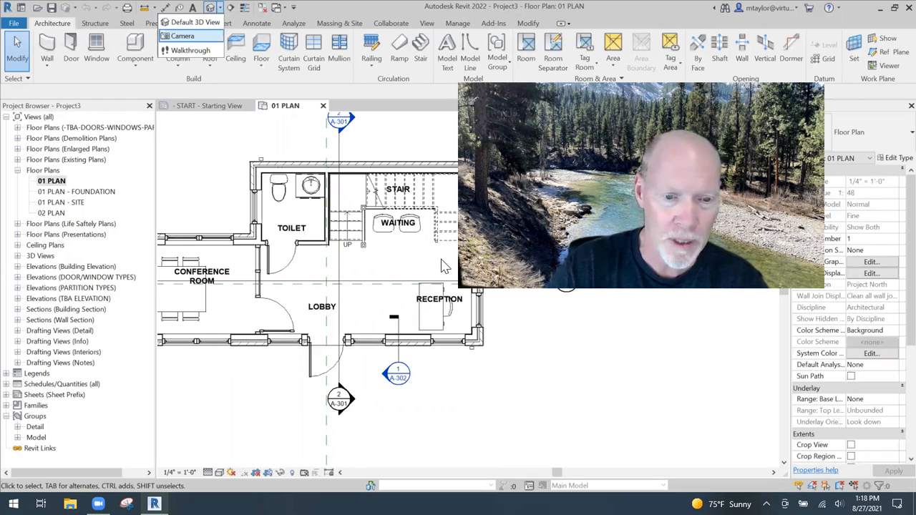
click(183, 35)
mouse_move(449, 256)
middle_down()
mouse_move(388, 254)
mouse_move(444, 268)
middle_up()
scroll(369, 264, down, 2)
click(463, 252)
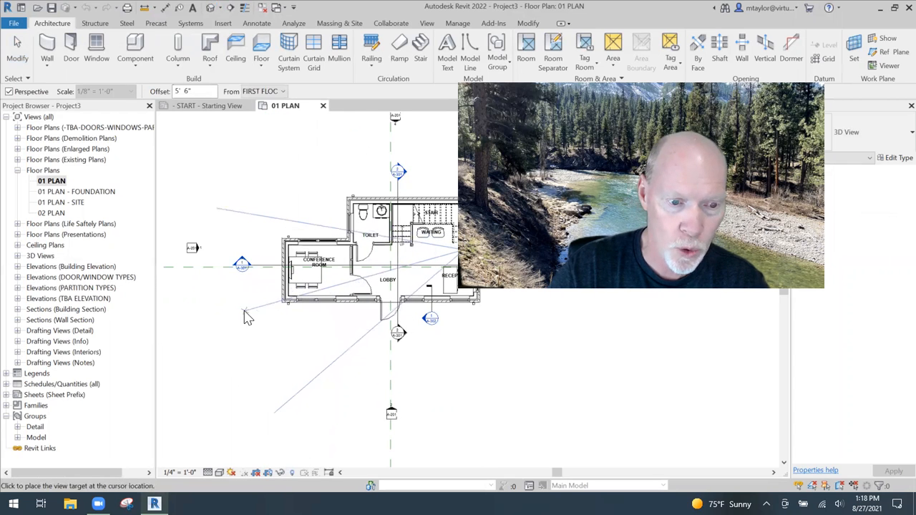
click(244, 317)
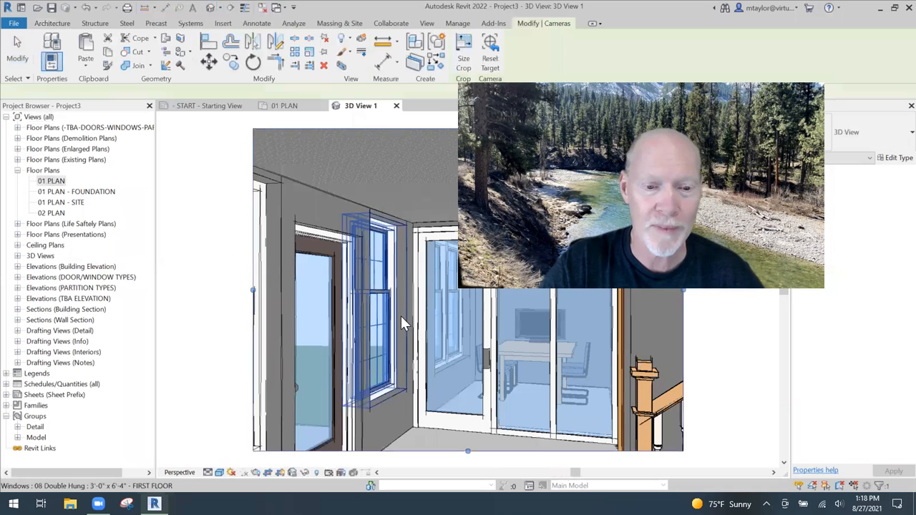
middle_drag(379, 307, 283, 280)
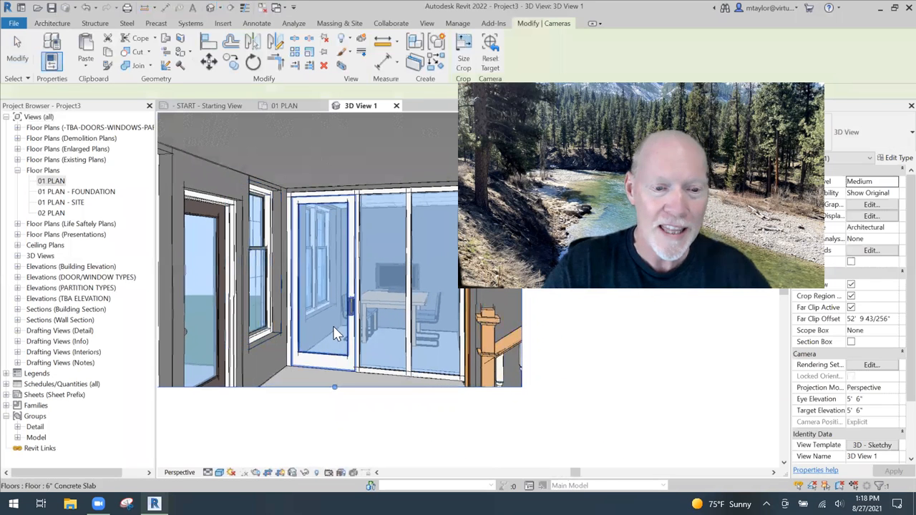
click(344, 372)
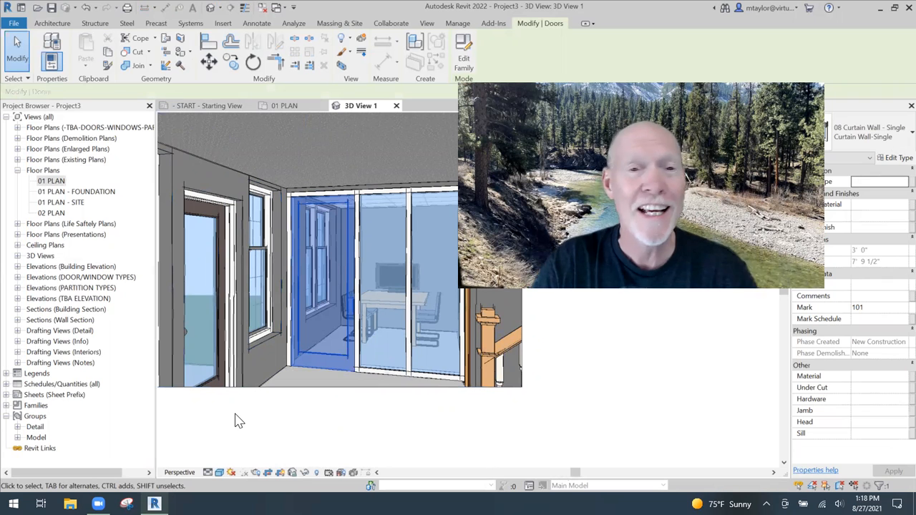
click(322, 427)
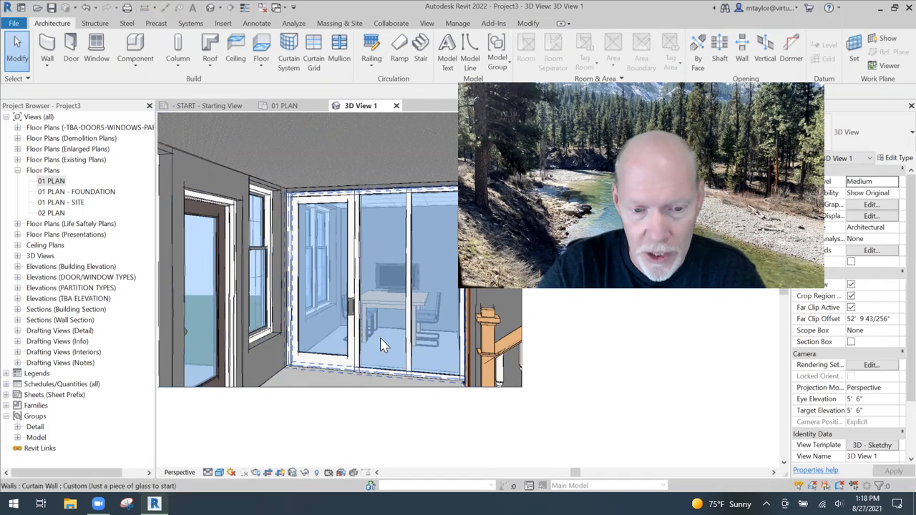
Create a new family from the Door - Curtain Wall.rft template in the English-Imperial folder.
click(14, 25)
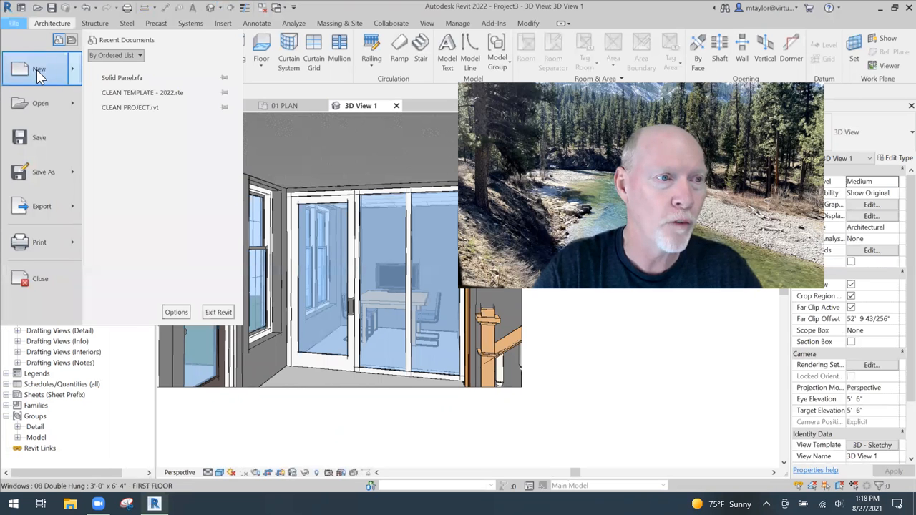
mouse_move(38, 74)
click(134, 106)
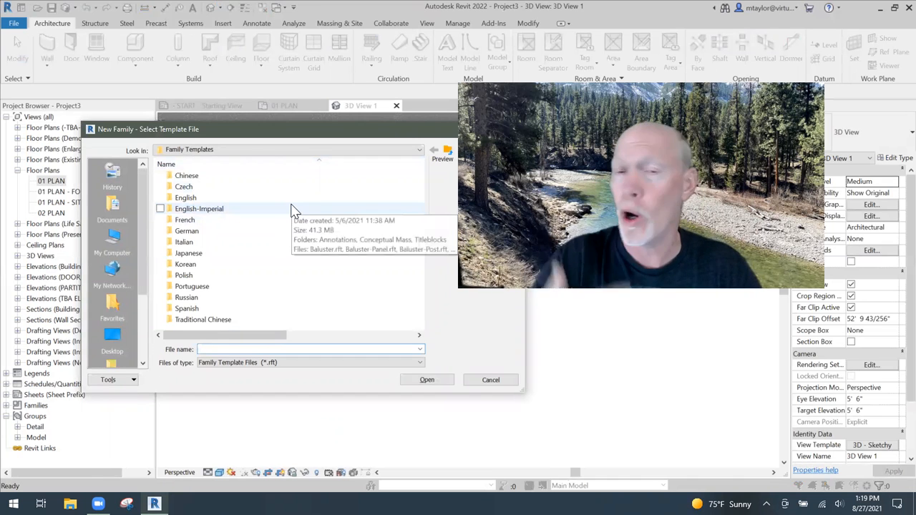
double_click(231, 209)
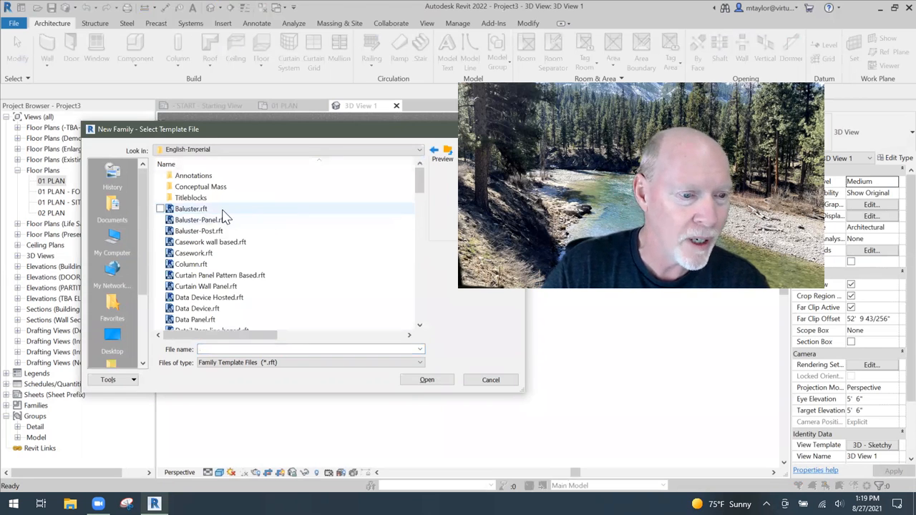
click(237, 287)
click(272, 276)
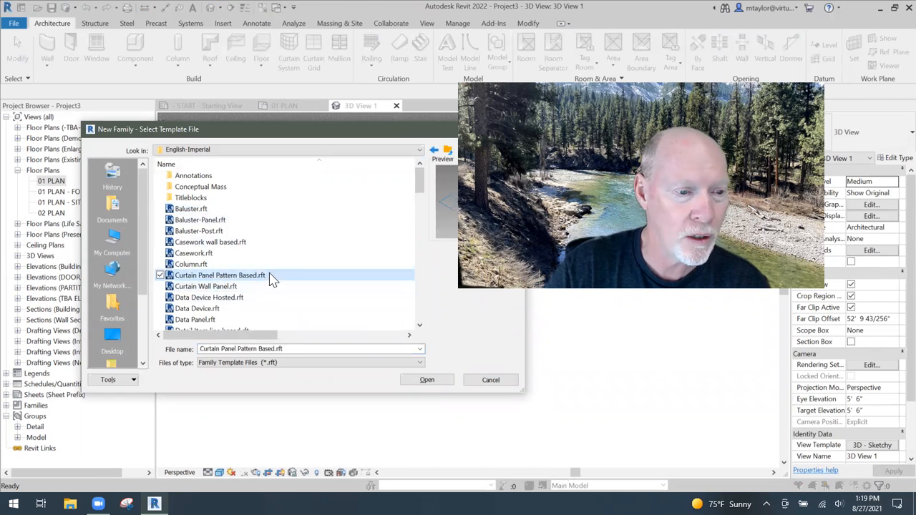
scroll(264, 299, down, 1)
scroll(262, 297, down, 2)
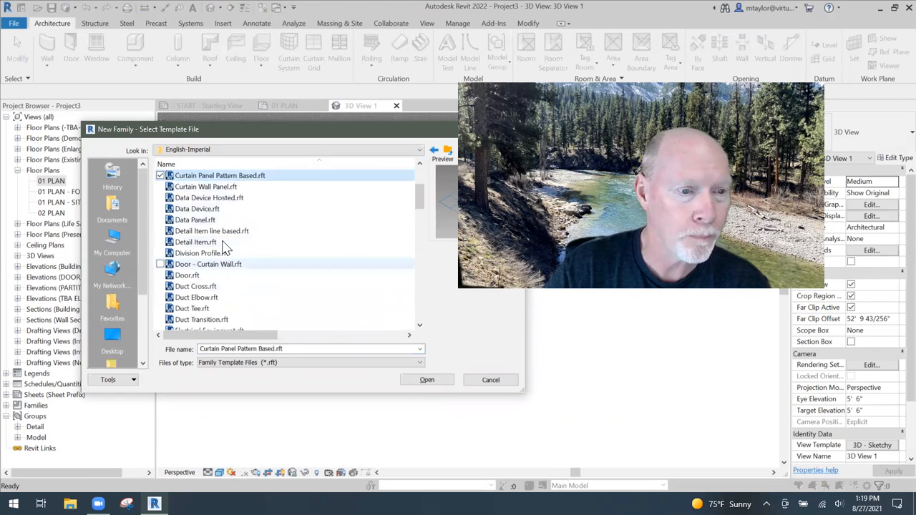
scroll(223, 243, up, 1)
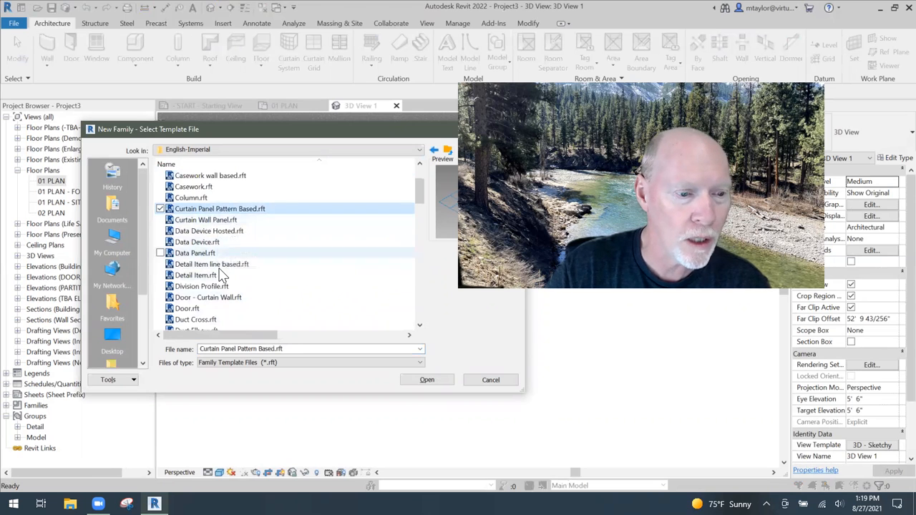
scroll(240, 247, down, 2)
click(192, 235)
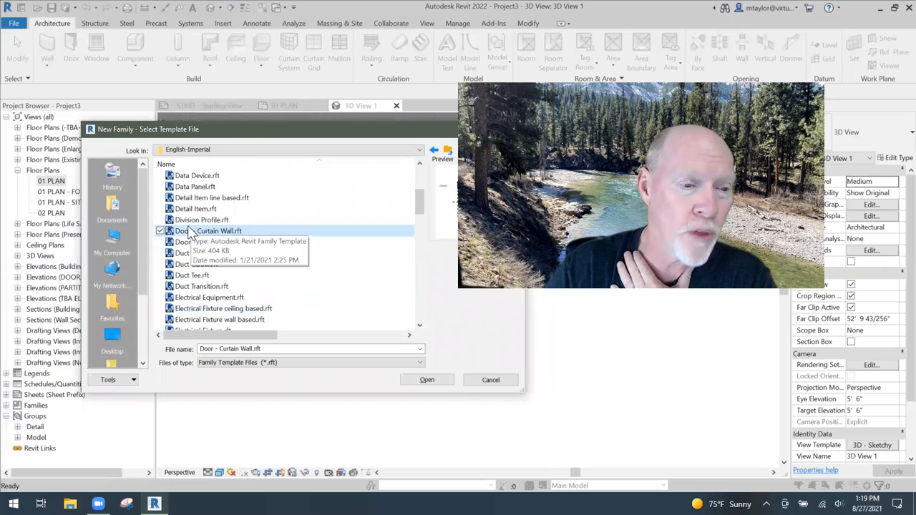
click(426, 381)
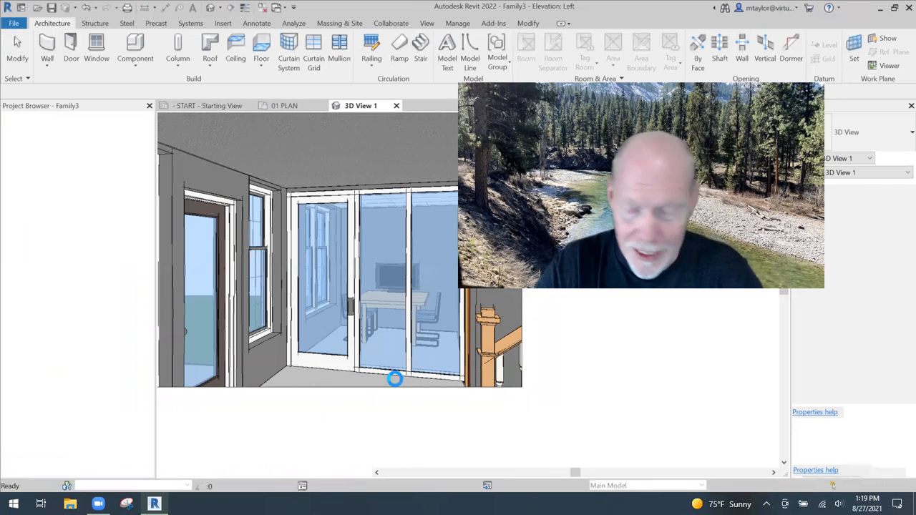
Examine the door template's existing reference planes in the Ref. Level plan and the Exterior elevation.
scroll(422, 363, down, 1)
middle_drag(461, 355, 294, 353)
scroll(300, 356, down, 1)
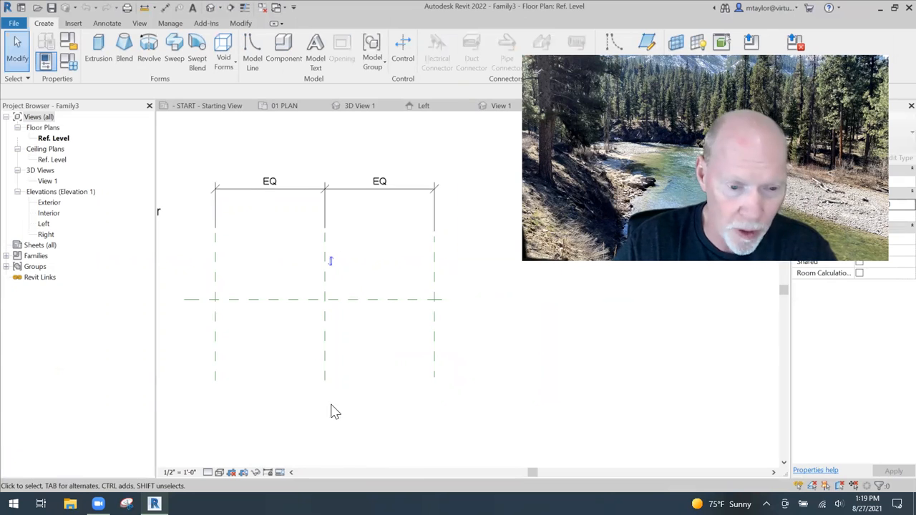
middle_drag(285, 408, 351, 389)
scroll(294, 395, down, 1)
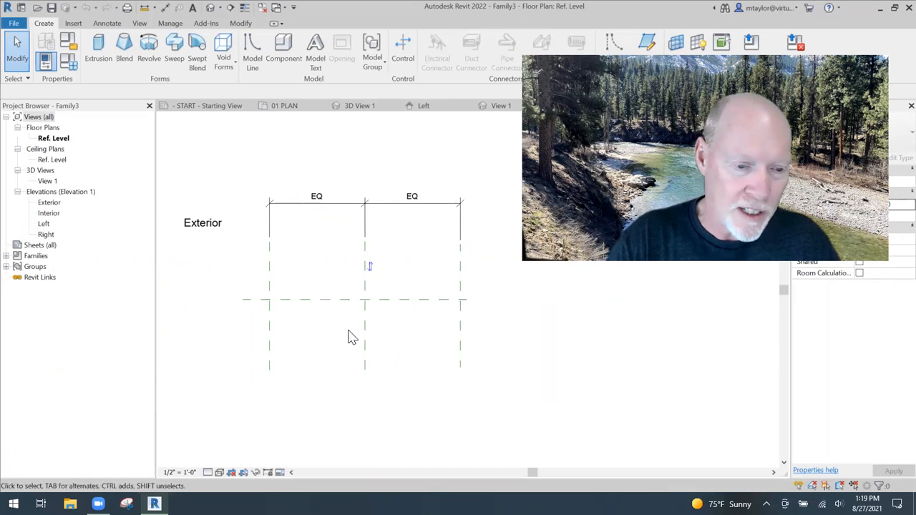
click(49, 204)
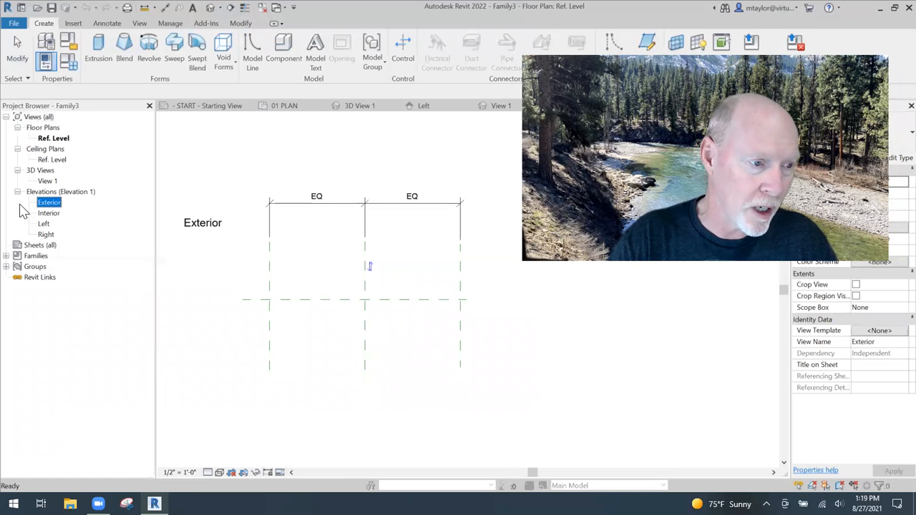
double_click(49, 203)
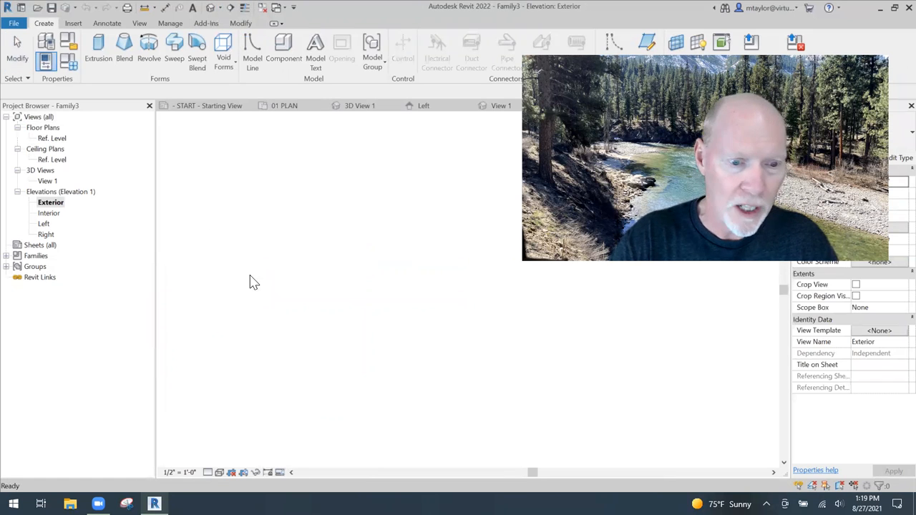
middle_drag(394, 378, 338, 329)
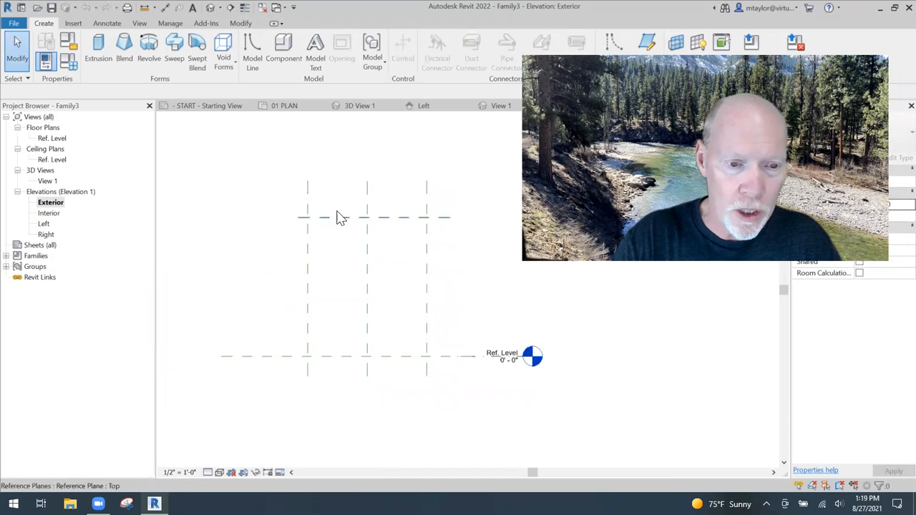
click(322, 356)
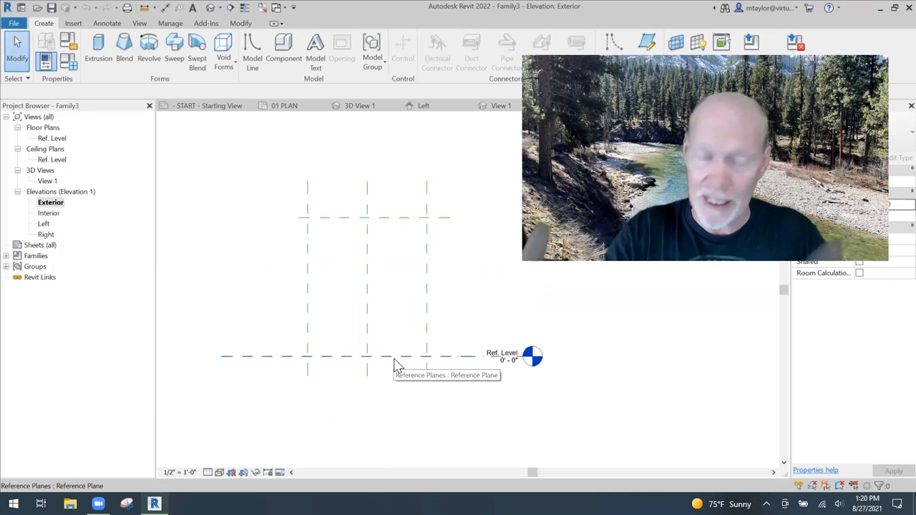
In the Ref. Level plan, draw two horizontal reference planes below the Center (Front/Back) plane, the upper one about 1'-2" from it.
double_click(51, 138)
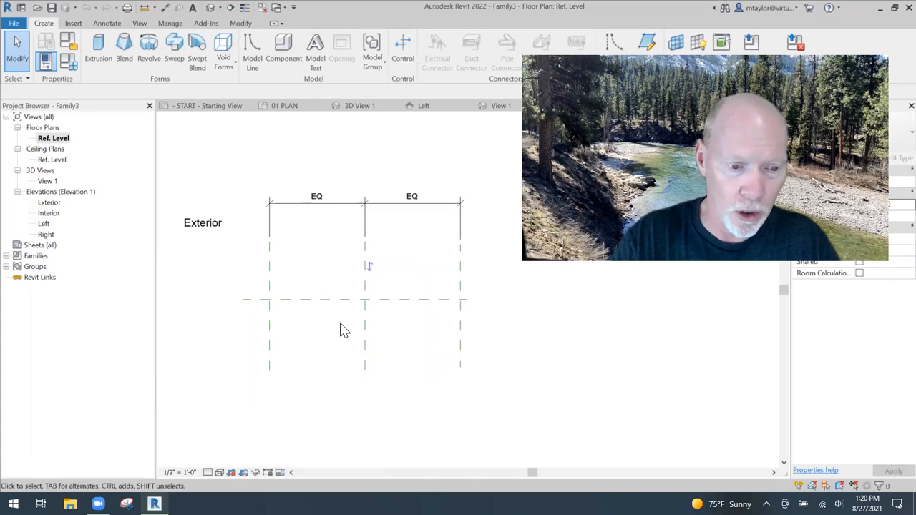
scroll(421, 353, down, 1)
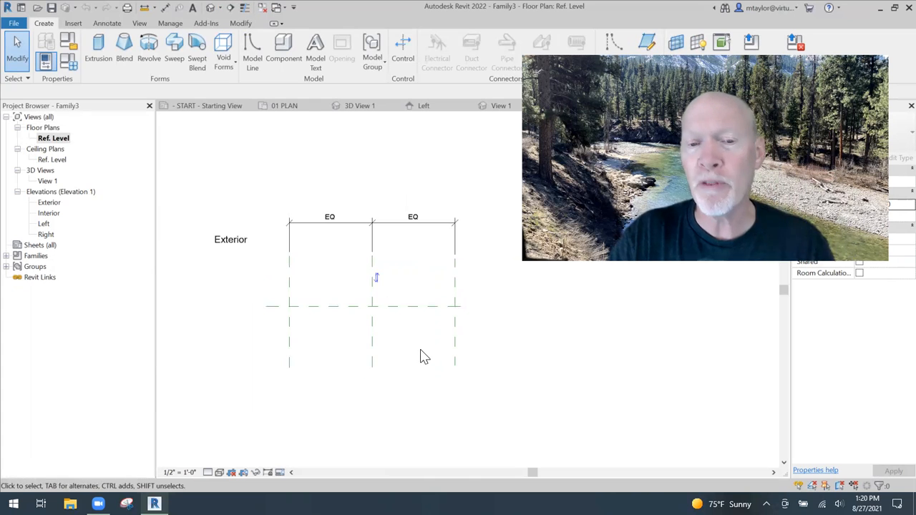
scroll(391, 327, up, 1)
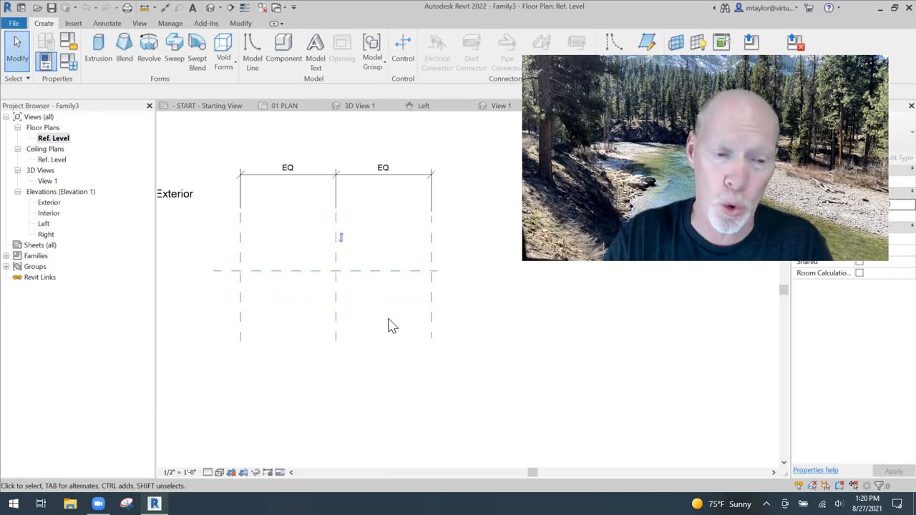
mouse_move(374, 322)
middle_down()
mouse_move(395, 325)
mouse_move(384, 320)
middle_up()
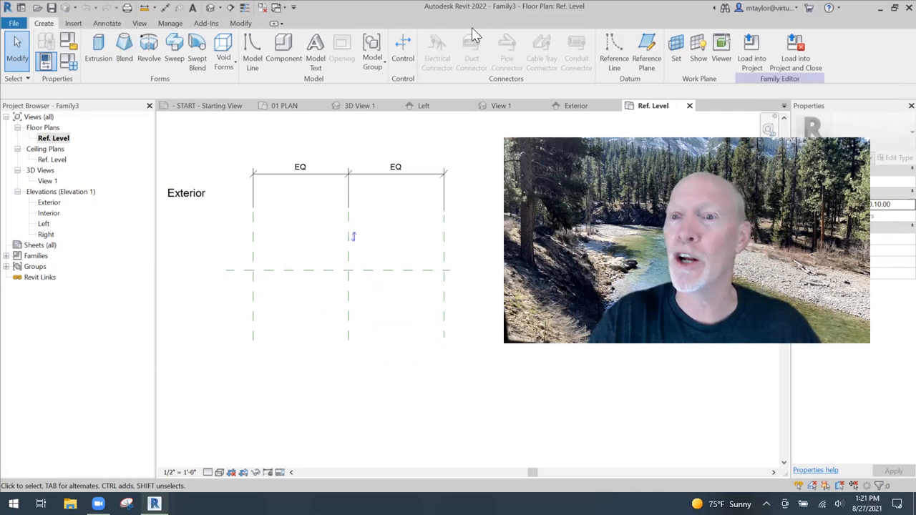
click(646, 51)
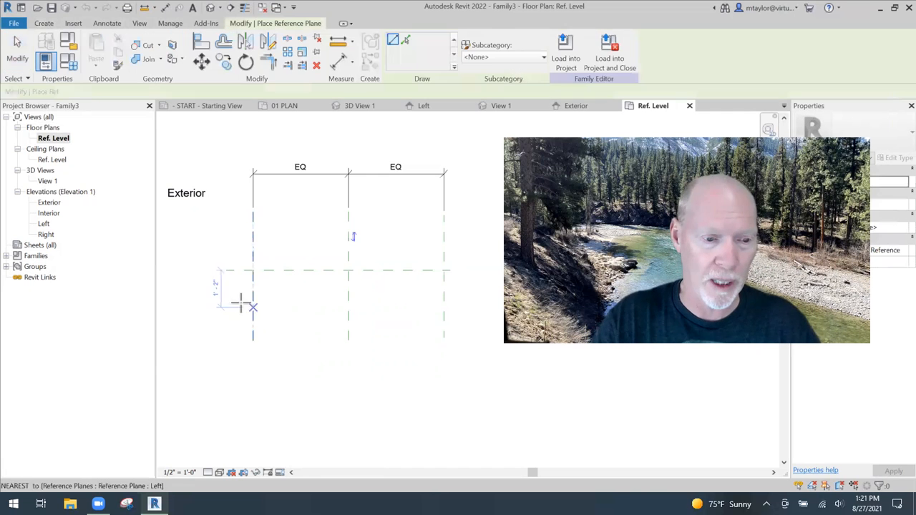
click(217, 309)
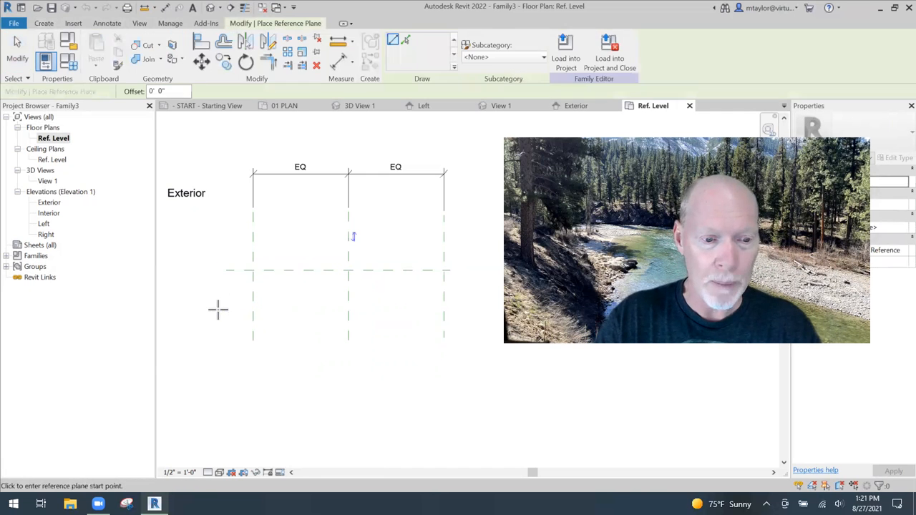
click(476, 309)
click(221, 335)
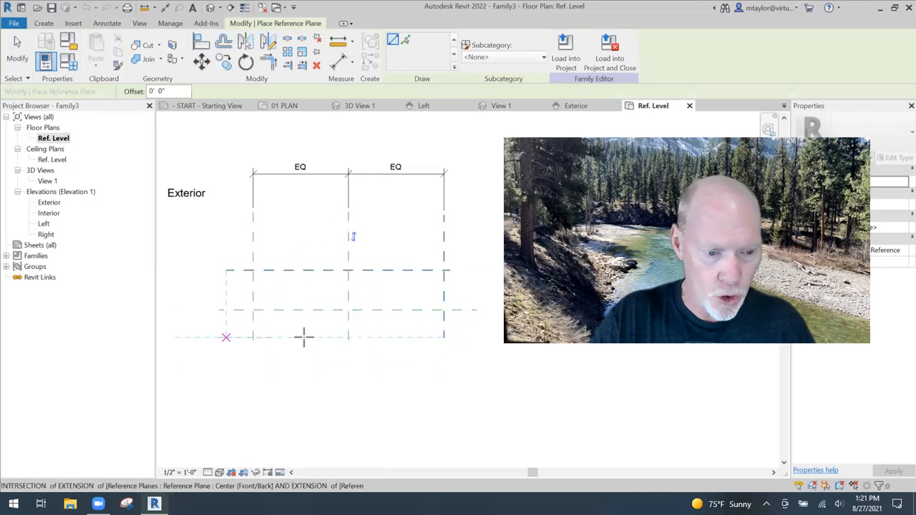
click(472, 338)
scroll(458, 354, down, 1)
middle_drag(459, 352, 418, 302)
scroll(376, 300, up, 4)
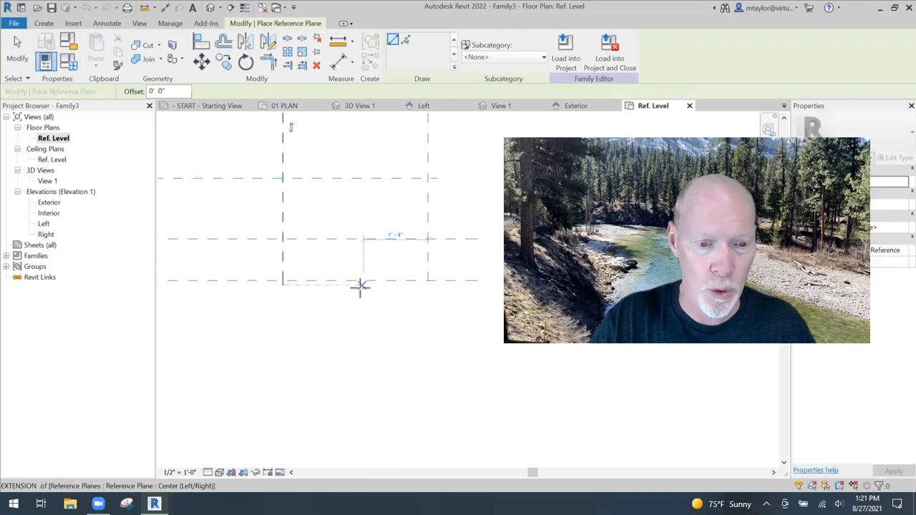
key(Escape)
key(Escape)
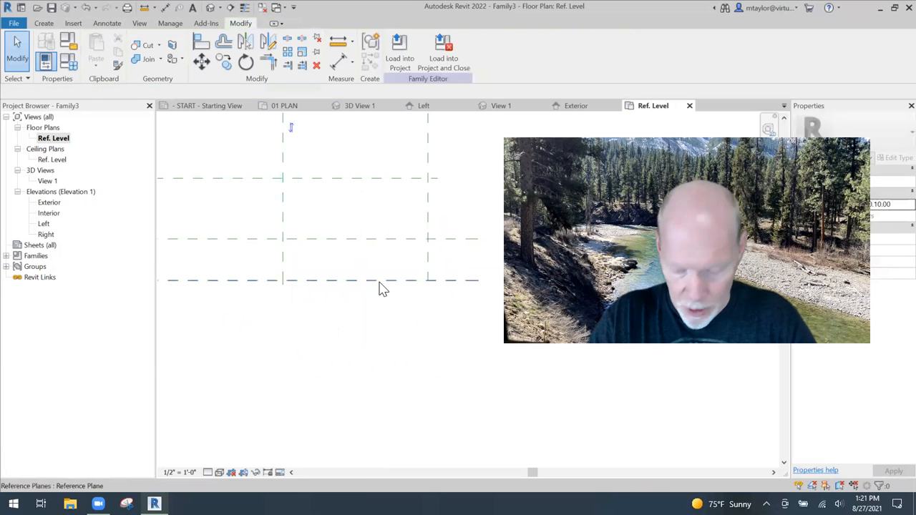
Nudge the lowest horizontal reference plane up to about 3 5/8" from the new plane above it.
click(380, 283)
key(Up)
key(Up)
key(Up)
key(Up)
key(Up)
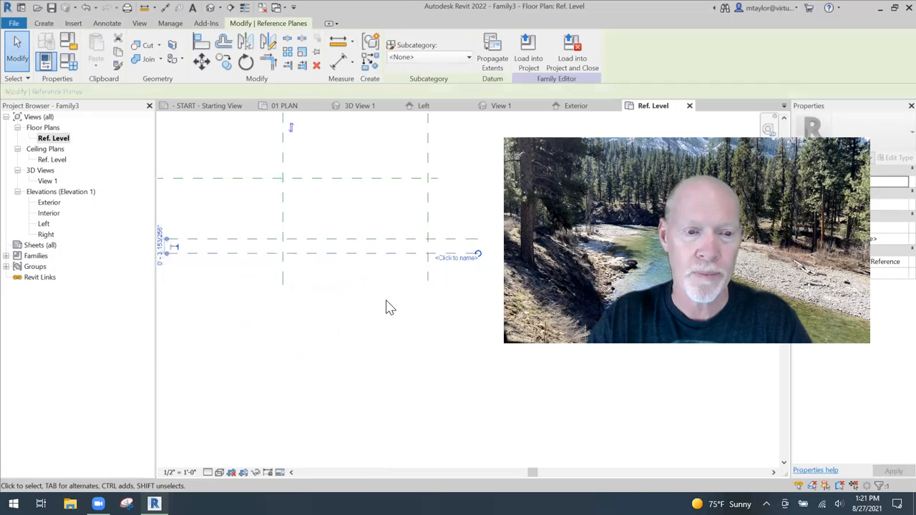
key(Escape)
scroll(387, 308, down, 1)
middle_drag(348, 303, 379, 348)
scroll(314, 308, down, 3)
middle_drag(322, 325, 265, 328)
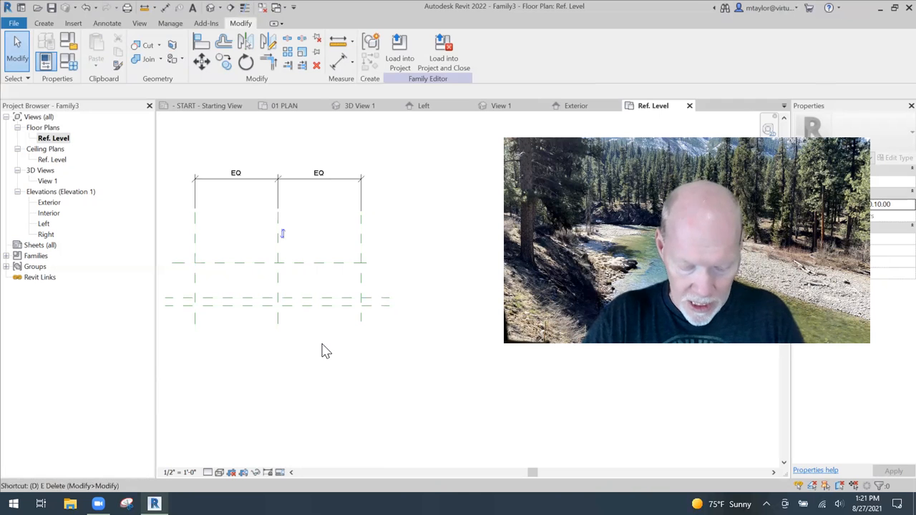
Add an aligned dimension between the two new horizontal reference planes below the Center (Front/Back) plane.
key(d)
key(i)
click(324, 307)
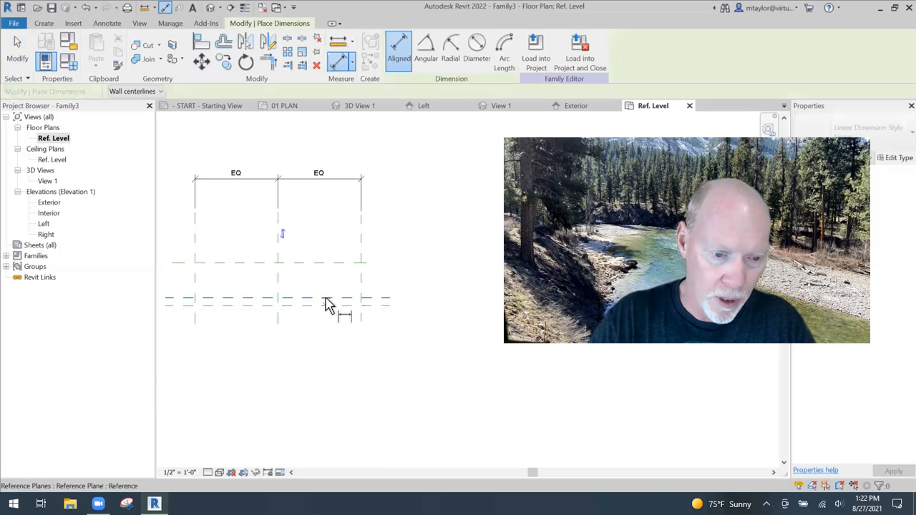
click(327, 299)
click(428, 330)
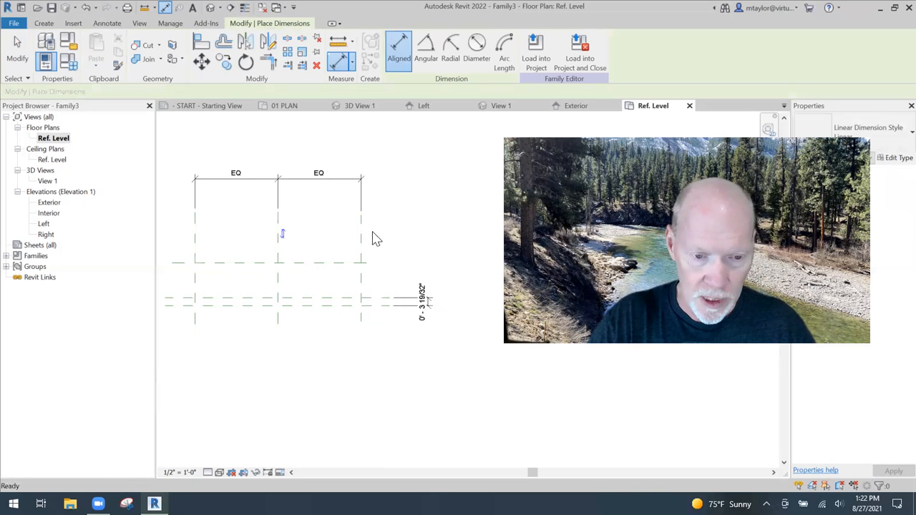
key(Escape)
key(Escape)
middle_drag(313, 270, 332, 273)
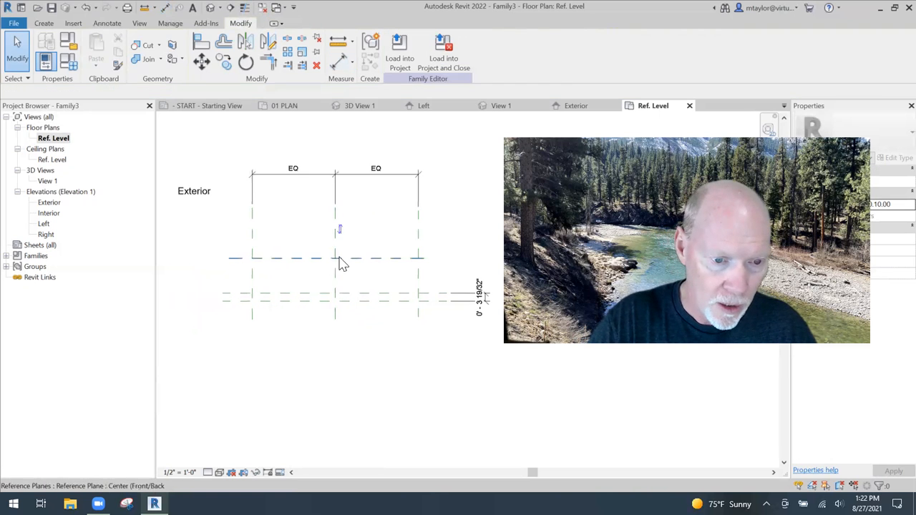
click(381, 262)
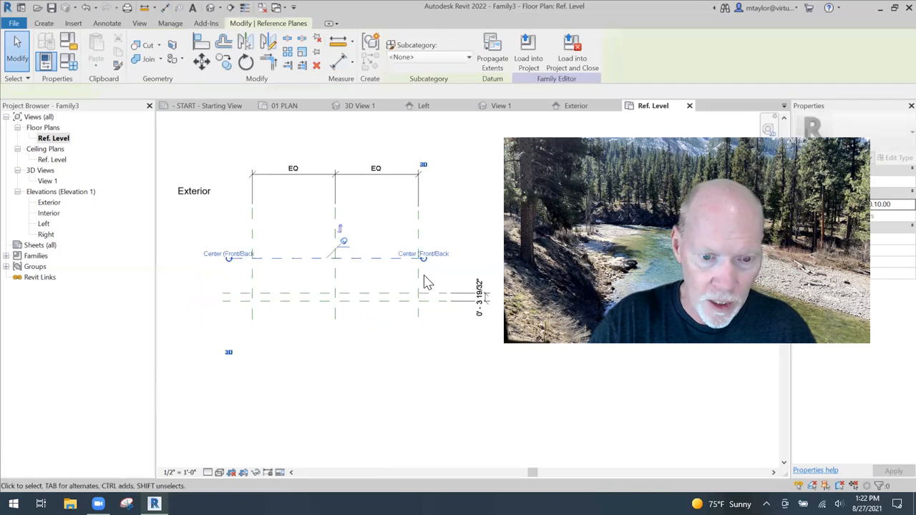
key(Escape)
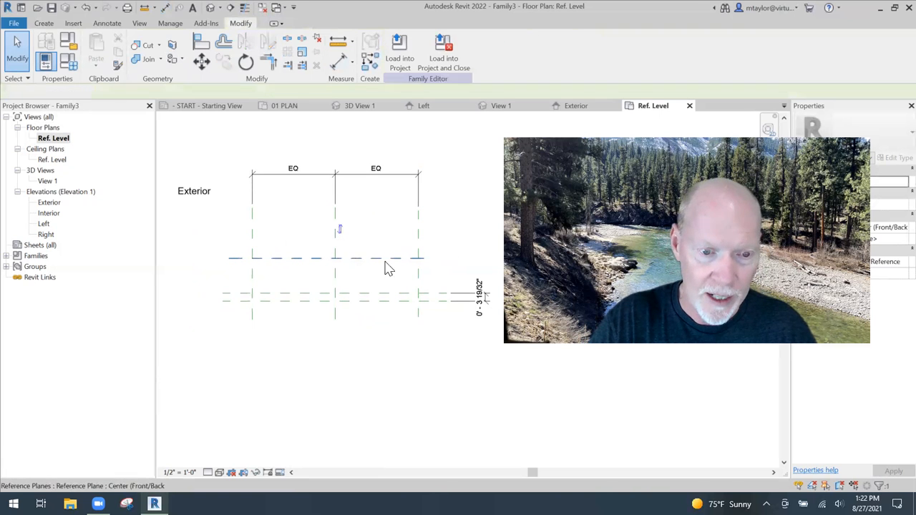
Label the dimension between the two lower reference planes with the existing Thickness parameter.
middle_drag(393, 268, 313, 274)
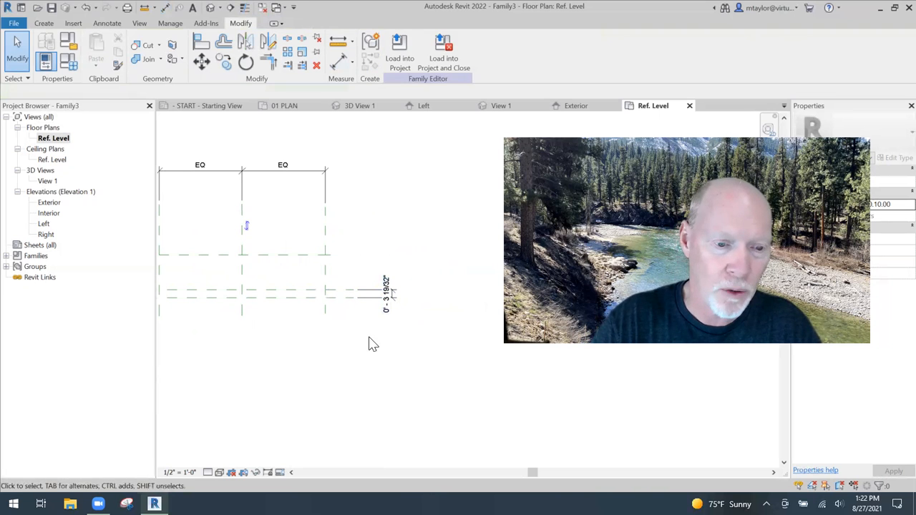
click(398, 293)
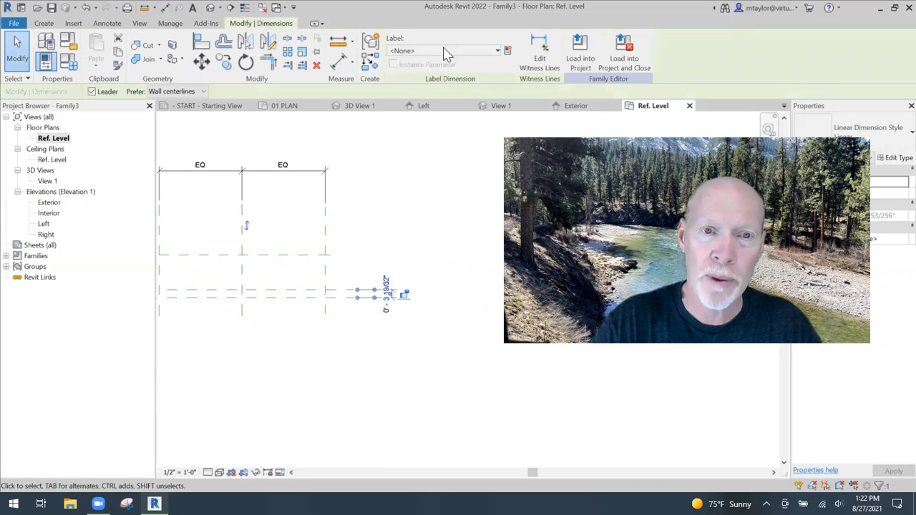
click(493, 53)
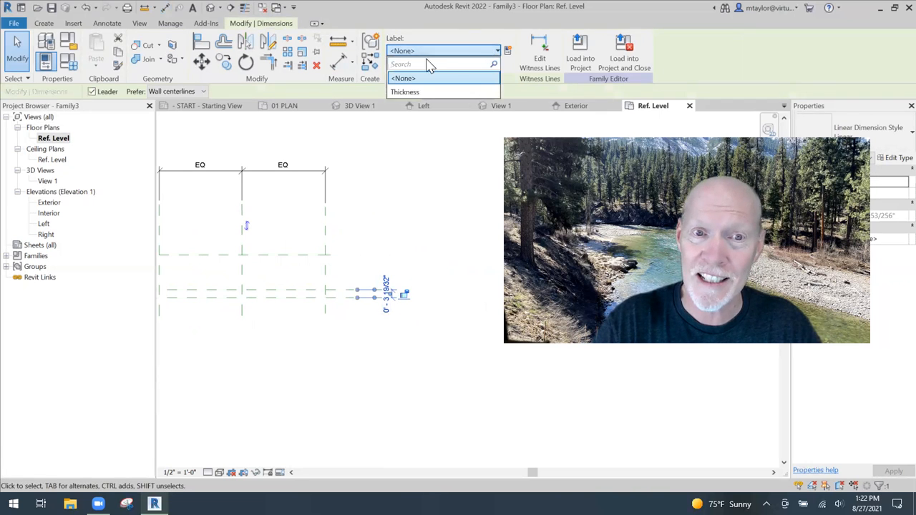
click(405, 91)
click(423, 243)
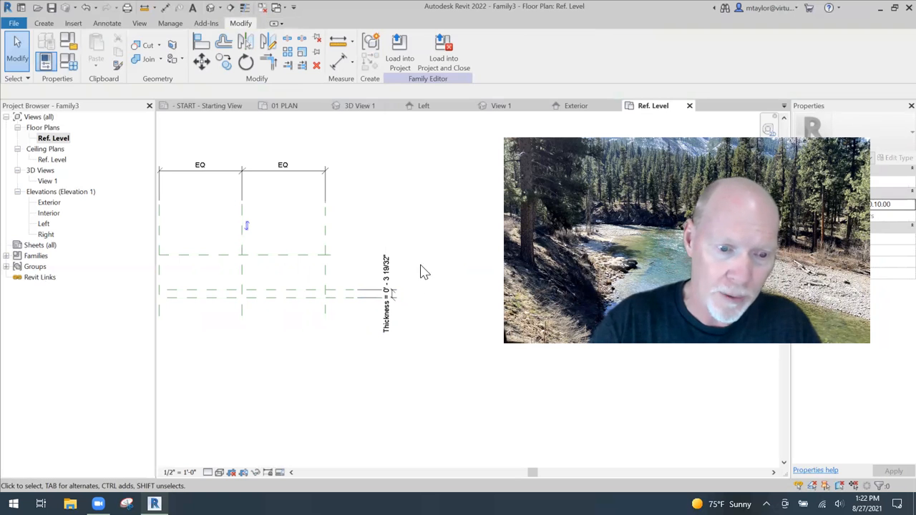
Set the family's Thickness parameter to 1.75" in the Family Types and apply it.
click(68, 63)
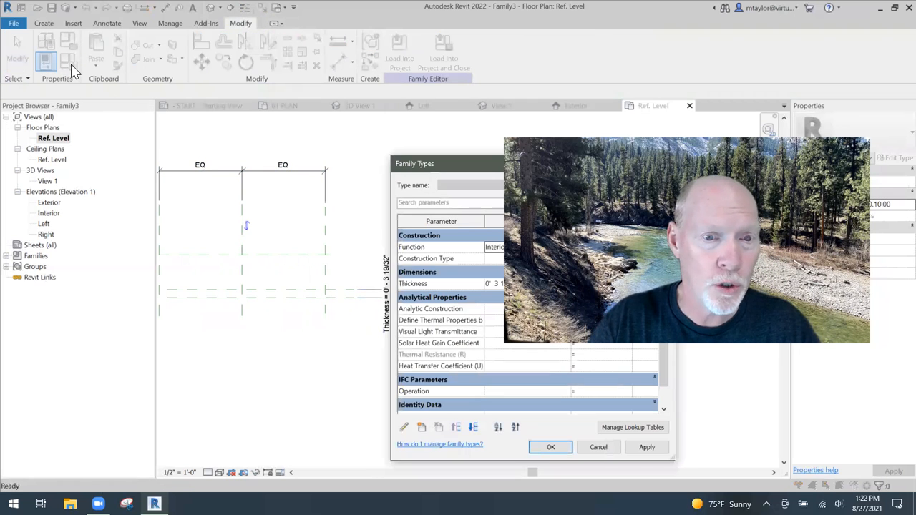
drag(458, 164, 249, 86)
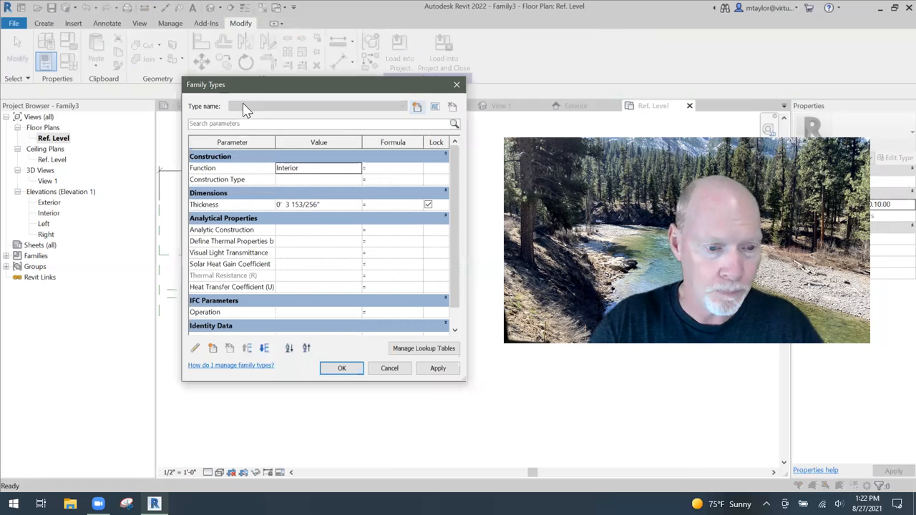
drag(322, 204, 251, 204)
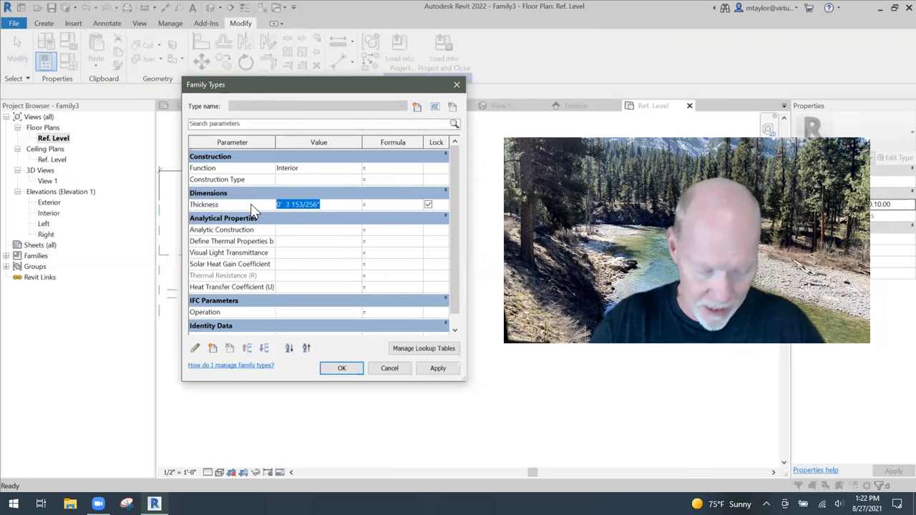
text(1.75")
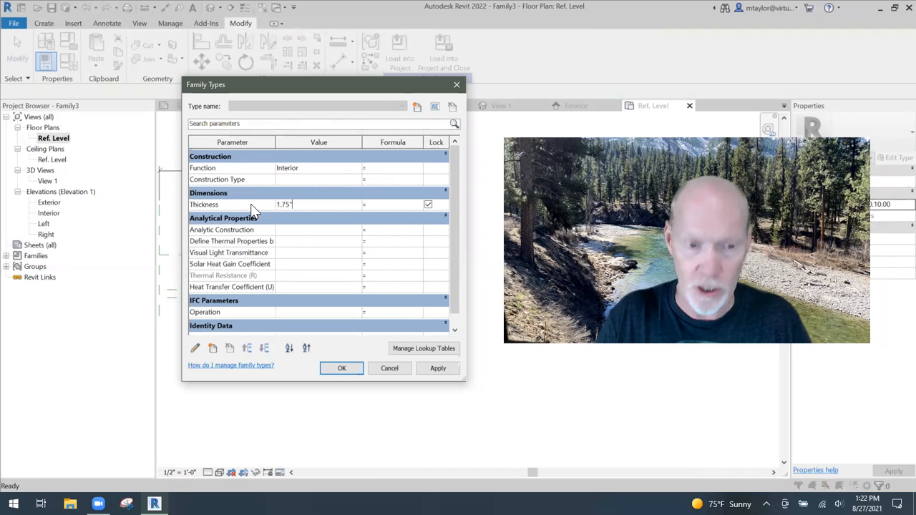
key(Tab)
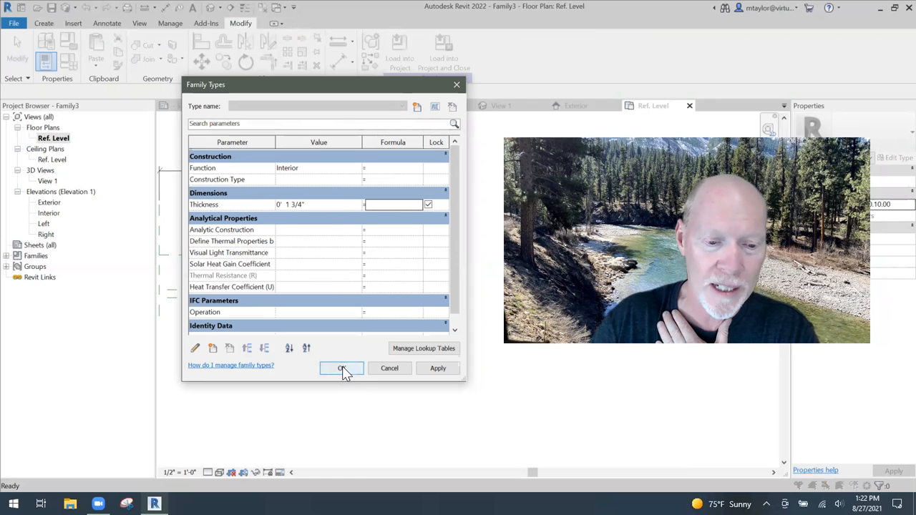
drag(348, 86, 538, 93)
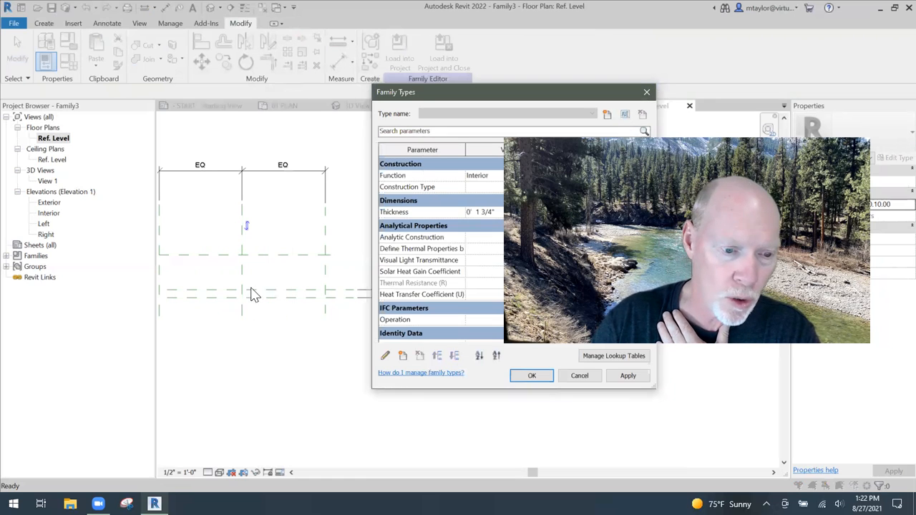
drag(442, 96, 278, 84)
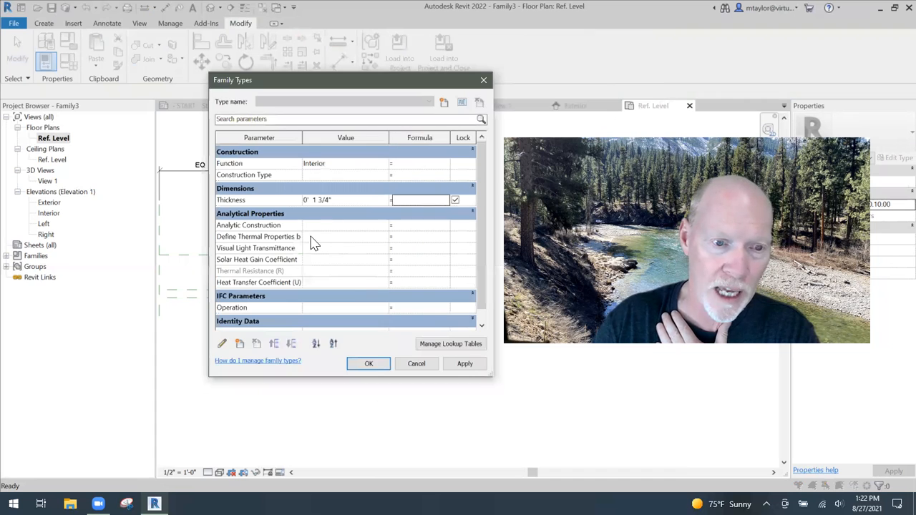
click(352, 362)
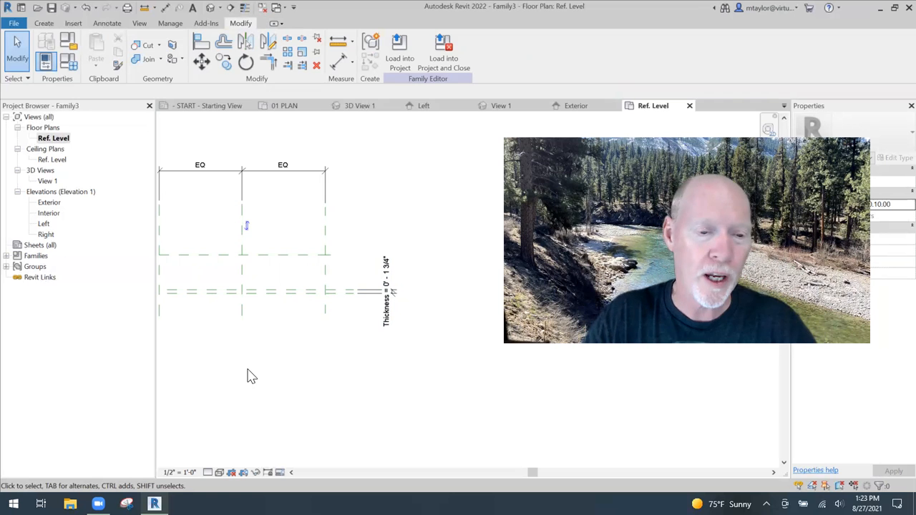
Add an aligned dimension from the Center (Front/Back) plane to the upper of the two door thickness planes.
key(d)
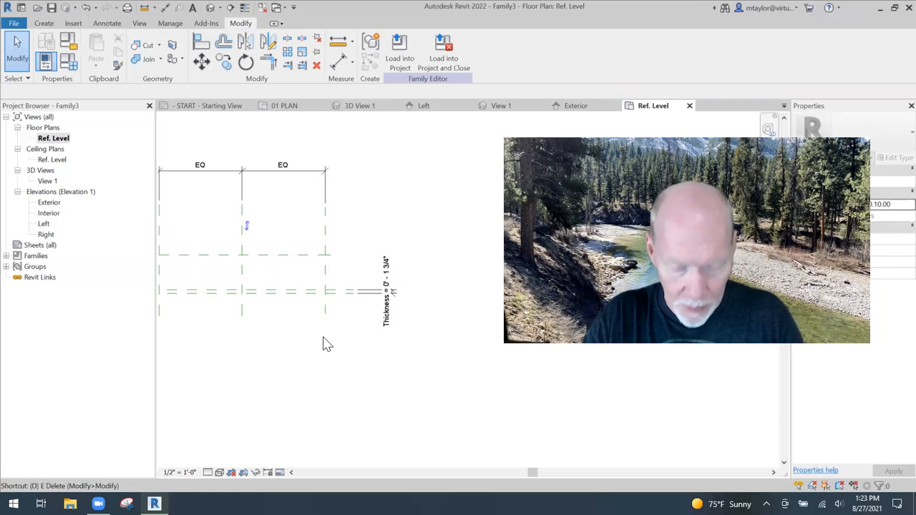
key(i)
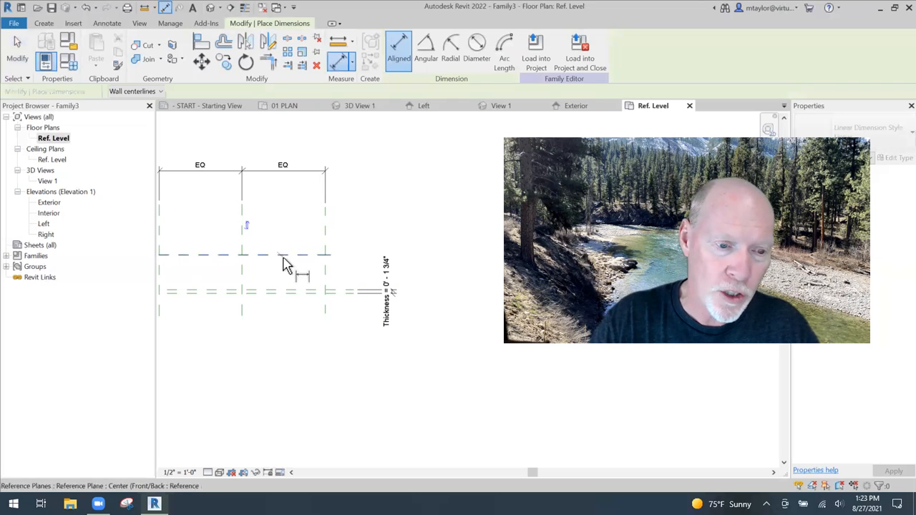
click(285, 255)
click(290, 292)
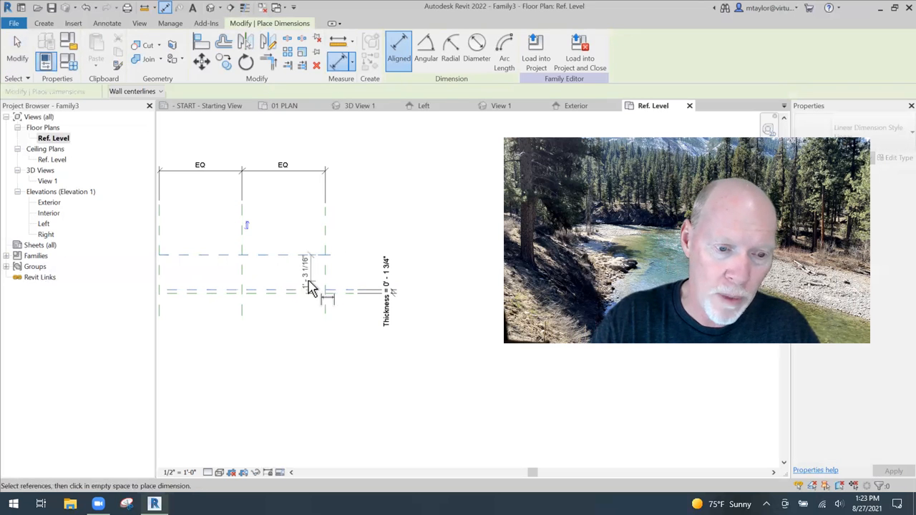
click(348, 272)
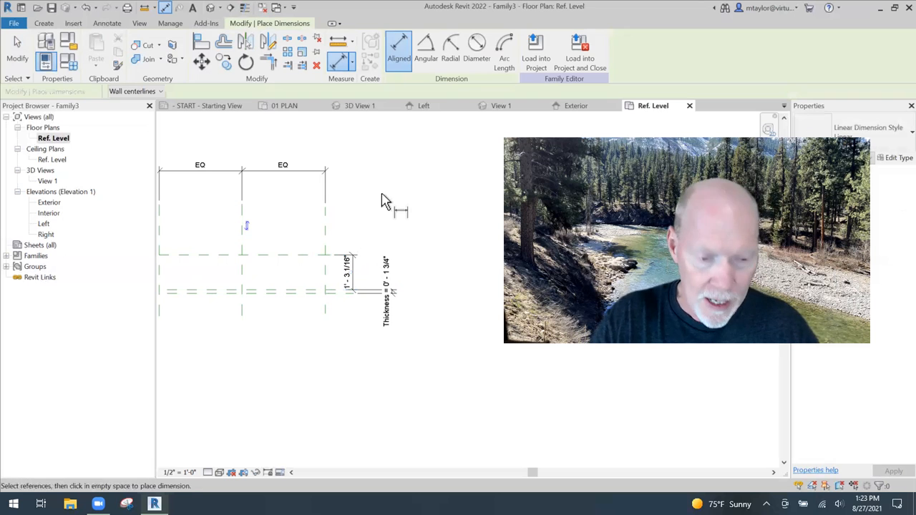
key(Escape)
key(Escape)
Label the dimension below the Center (Front/Back) plane with a new type-based family parameter named Offset, grouped under Dimensions.
click(358, 260)
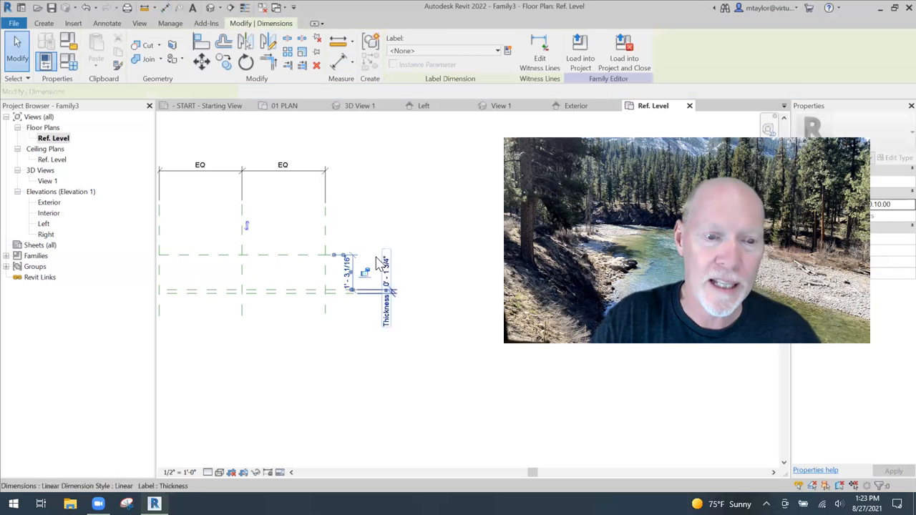
click(450, 53)
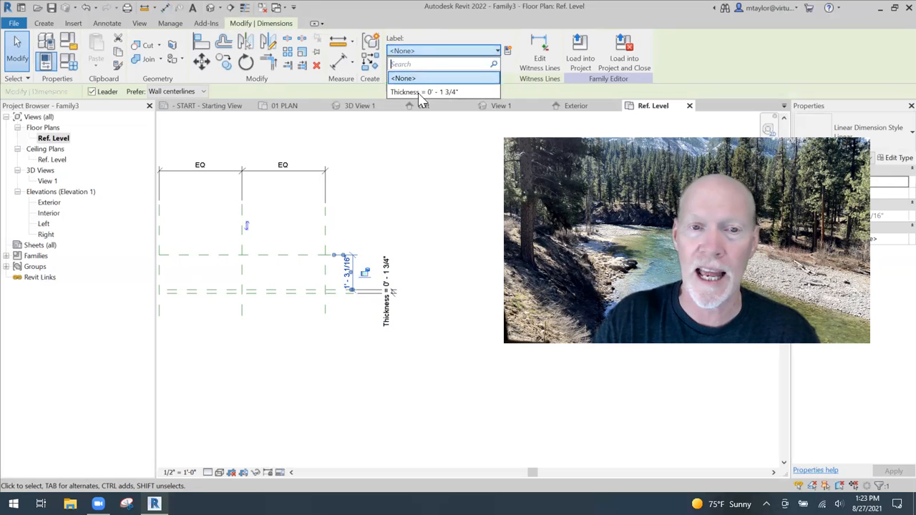
click(473, 38)
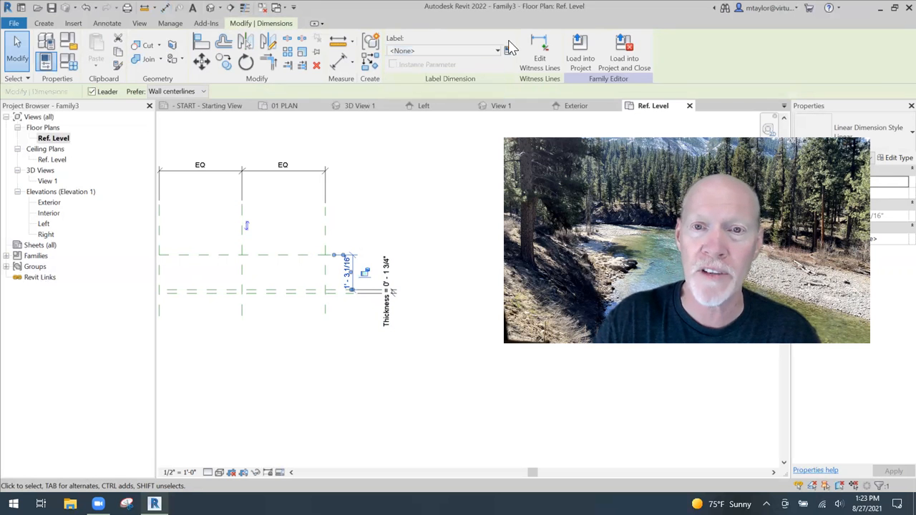
click(508, 52)
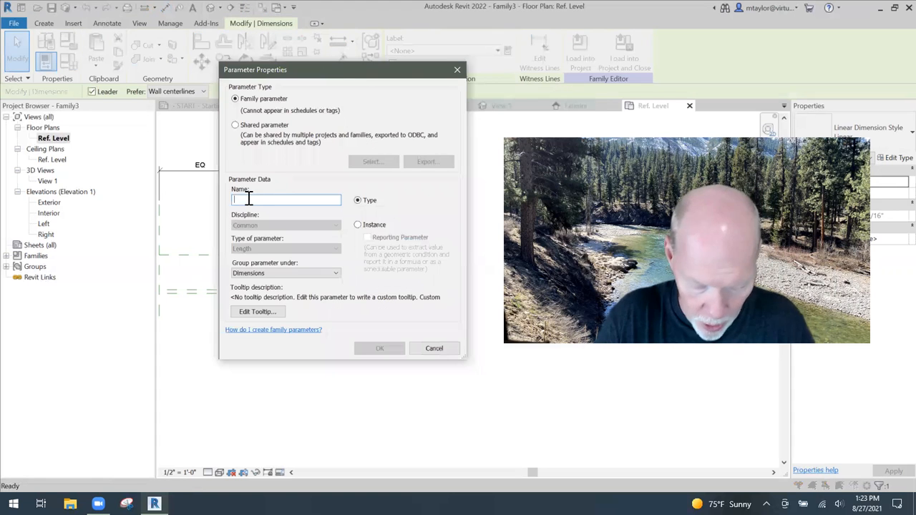
text(Offset)
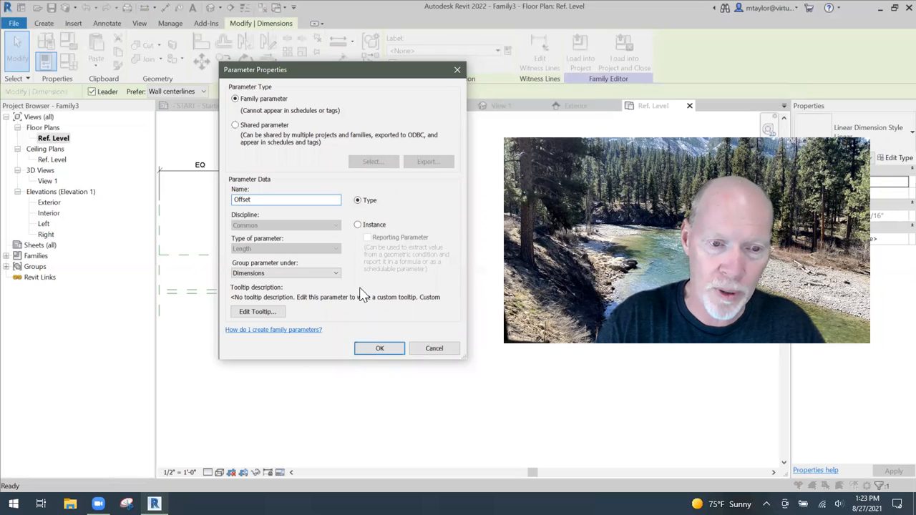
click(380, 351)
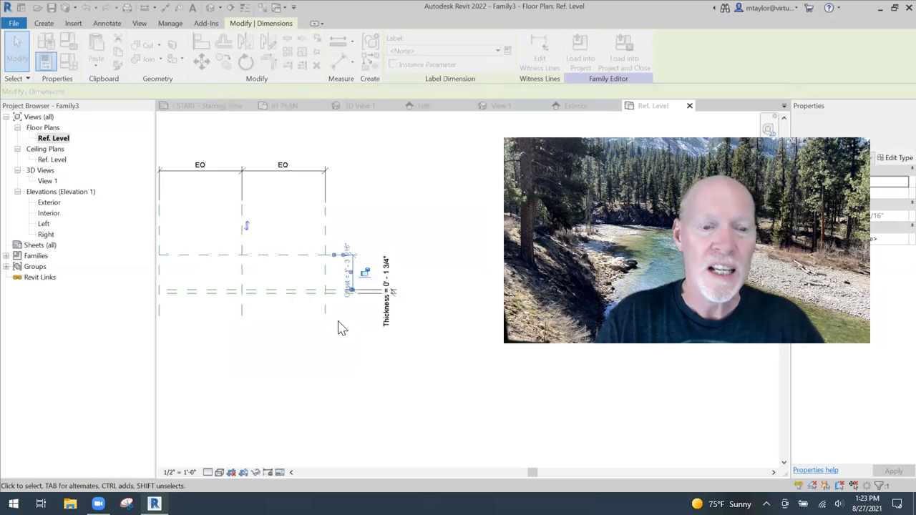
click(354, 334)
Set the family's Offset parameter to 1'-0" in the Family Types and apply it.
scroll(356, 334, down, 1)
middle_drag(355, 333, 372, 341)
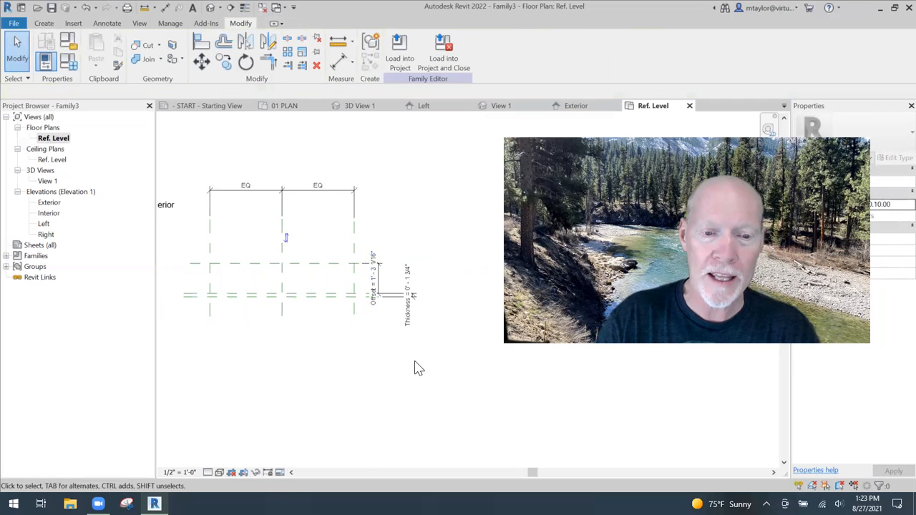
scroll(321, 330, up, 1)
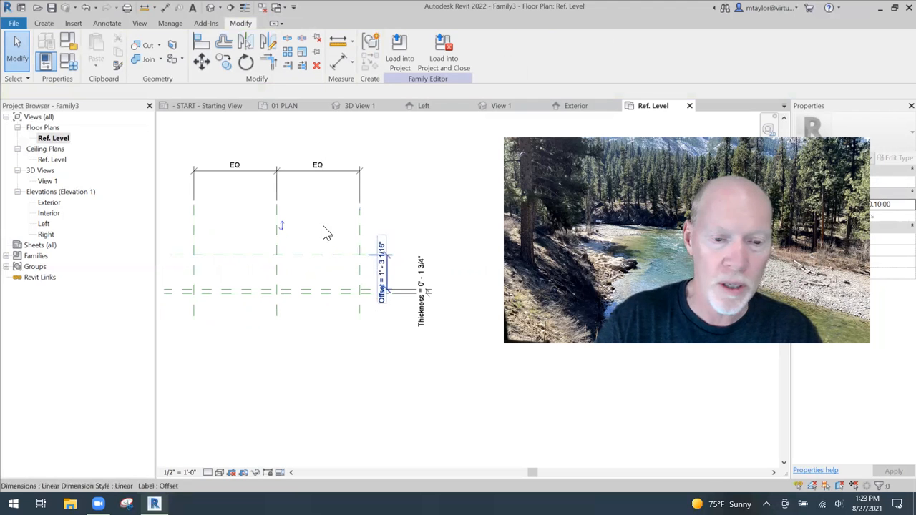
click(71, 66)
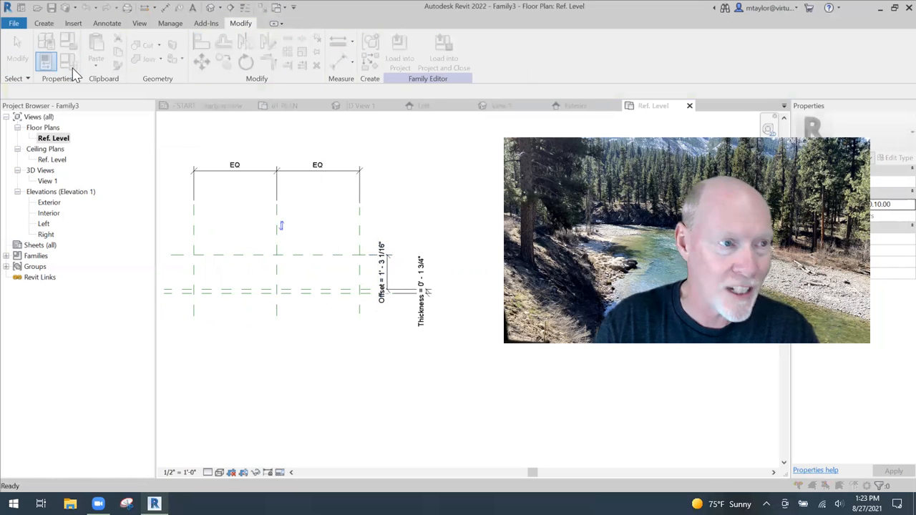
click(346, 200)
double_click(352, 200)
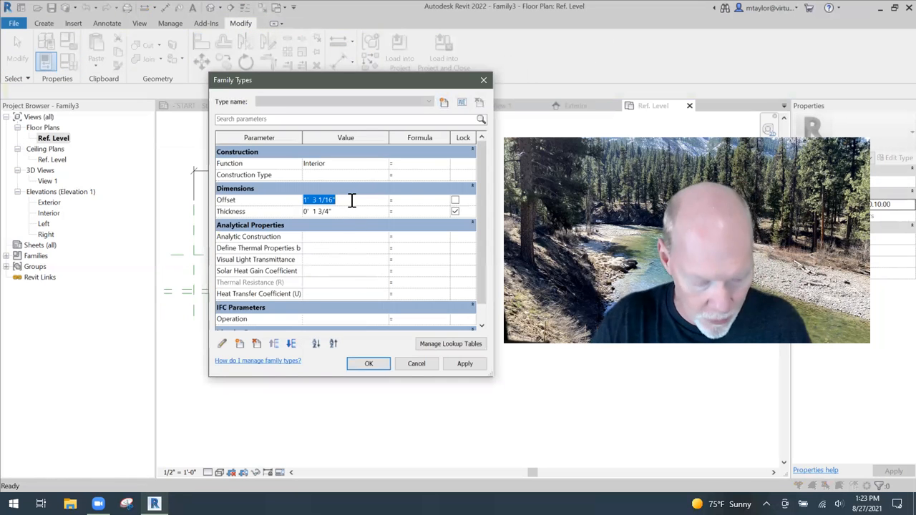
click(370, 365)
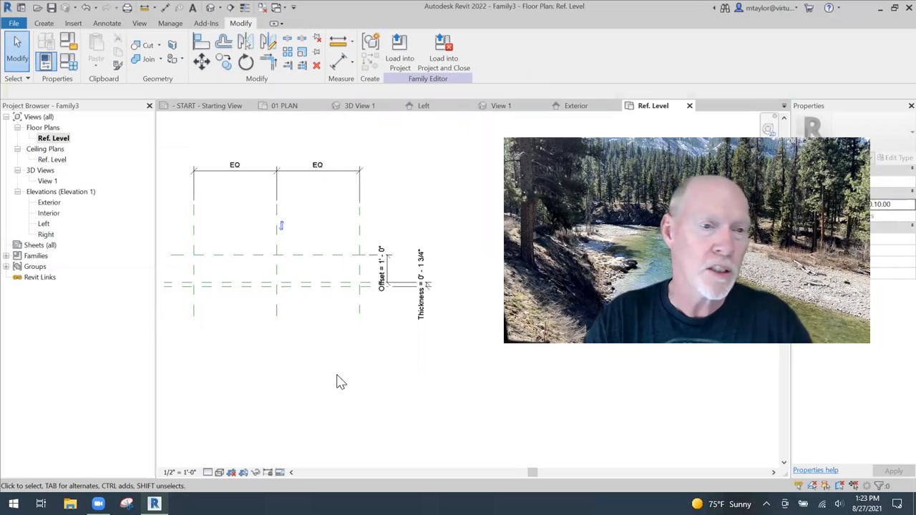
Create an extrusion from a rectangle spanning the Left and Right reference planes between the two door thickness planes.
click(44, 23)
click(100, 50)
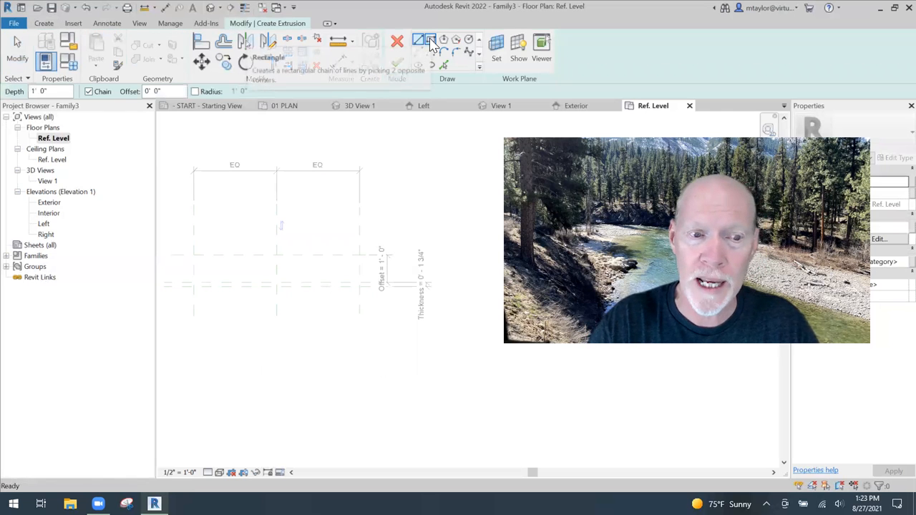
click(432, 43)
scroll(194, 285, up, 2)
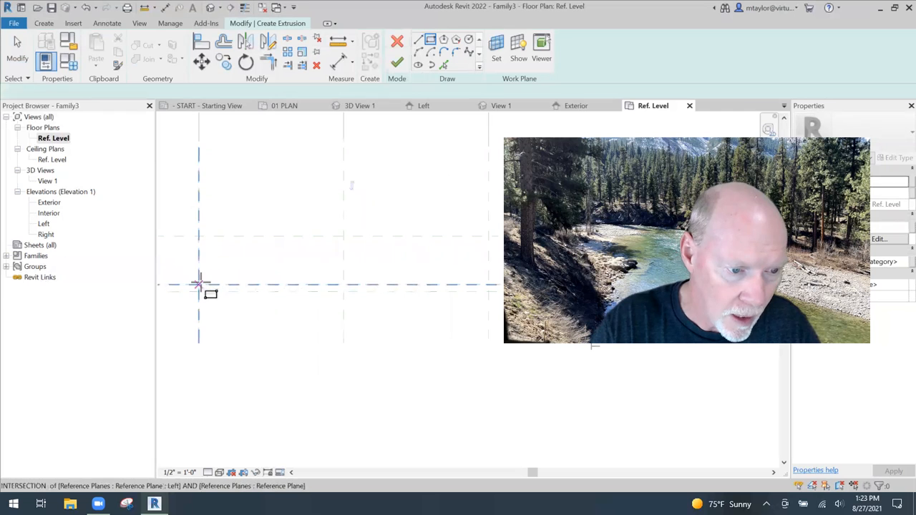
click(199, 285)
scroll(282, 300, down, 1)
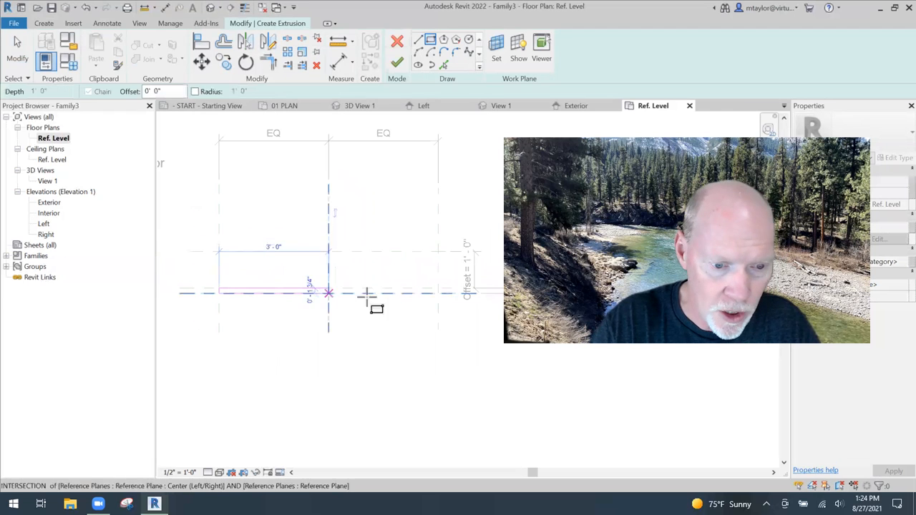
click(438, 293)
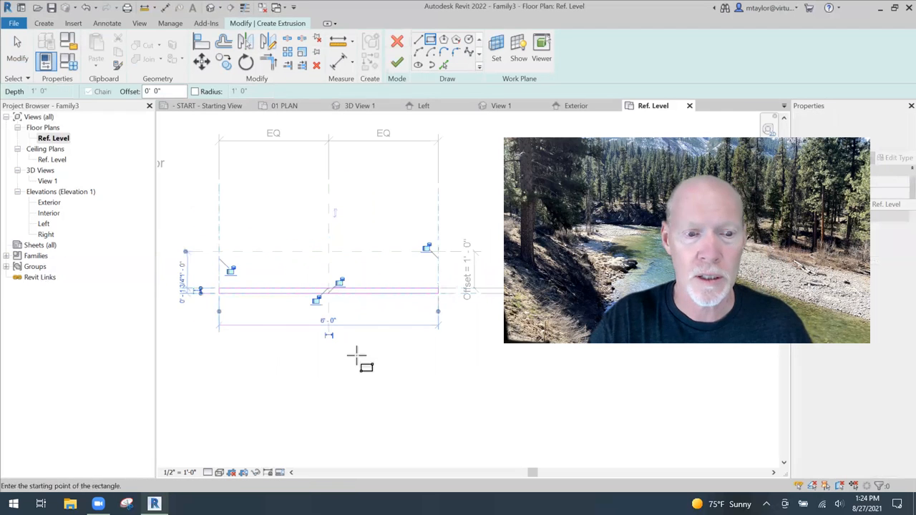
click(396, 63)
scroll(385, 419, down, 1)
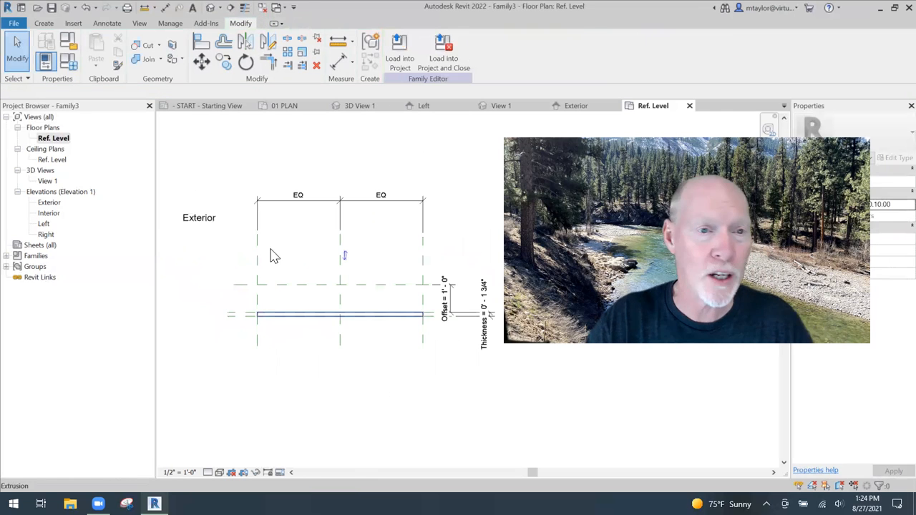
In the Exterior elevation, stretch the top of the door panel extrusion up to the upper horizontal reference plane.
double_click(48, 203)
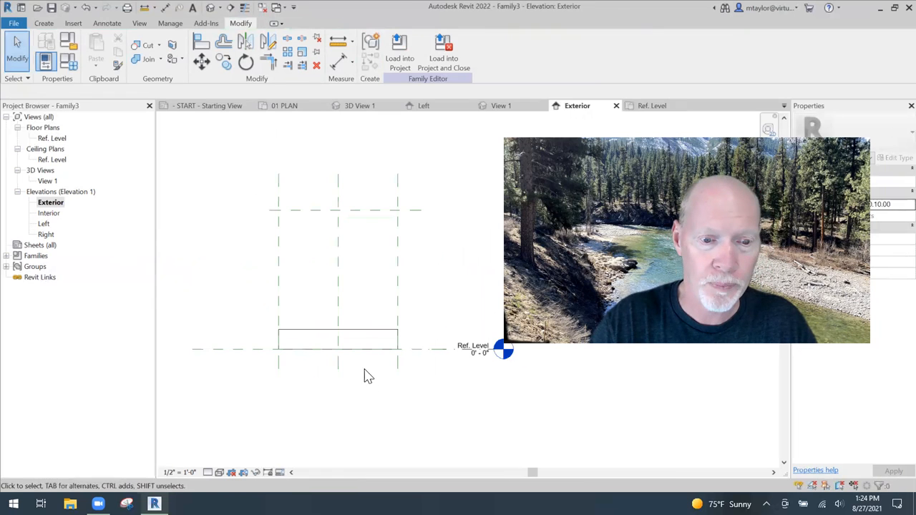
click(361, 339)
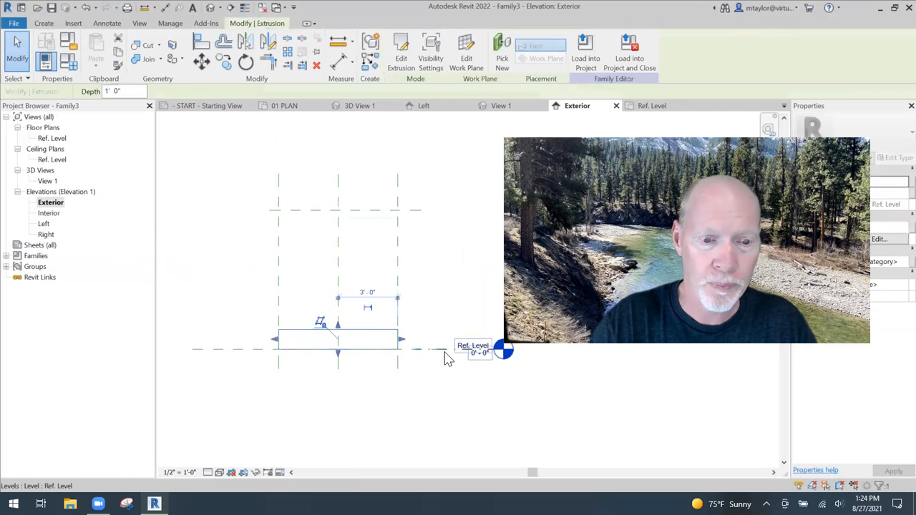
drag(339, 332, 366, 210)
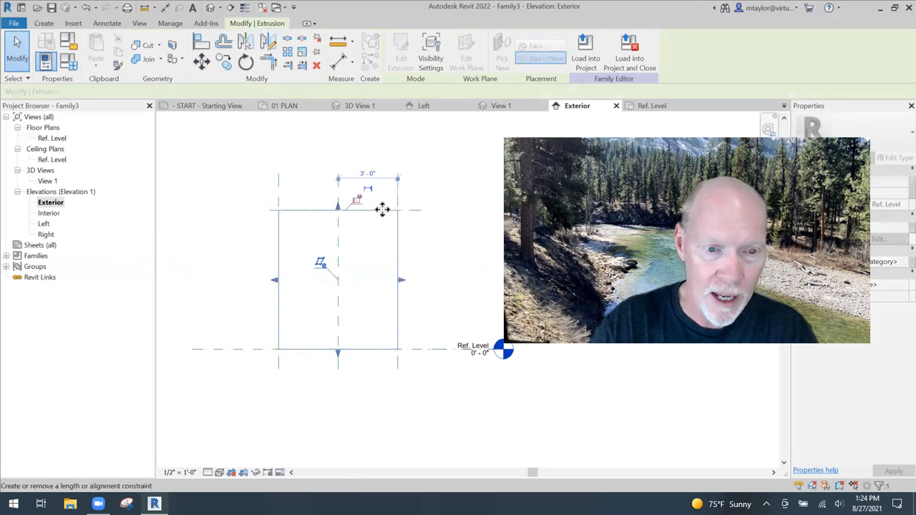
click(454, 286)
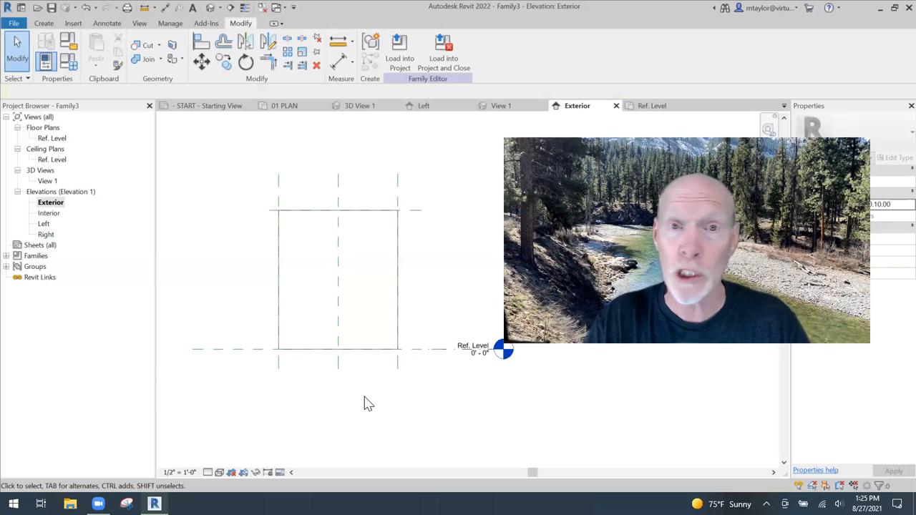
Associate the extrusion's Material with a new type-based family parameter named Door Material, grouped under Materials and Finishes.
click(355, 363)
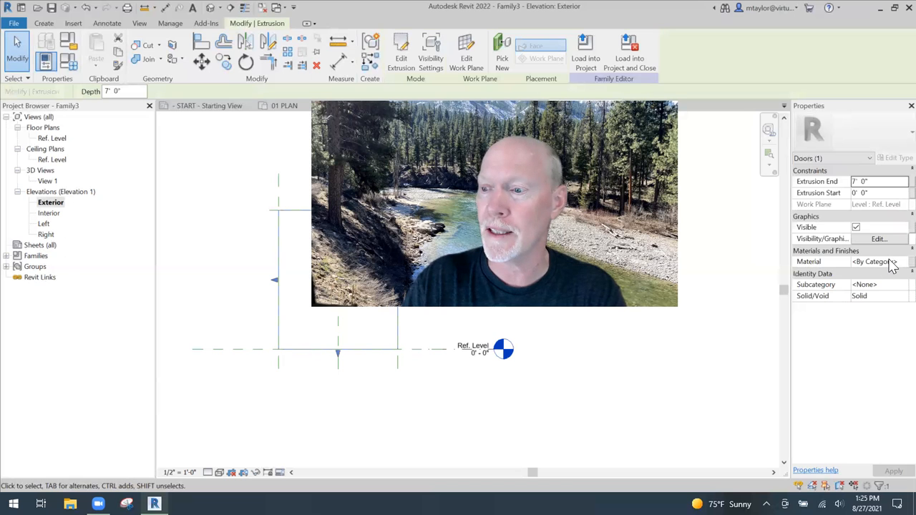
click(890, 262)
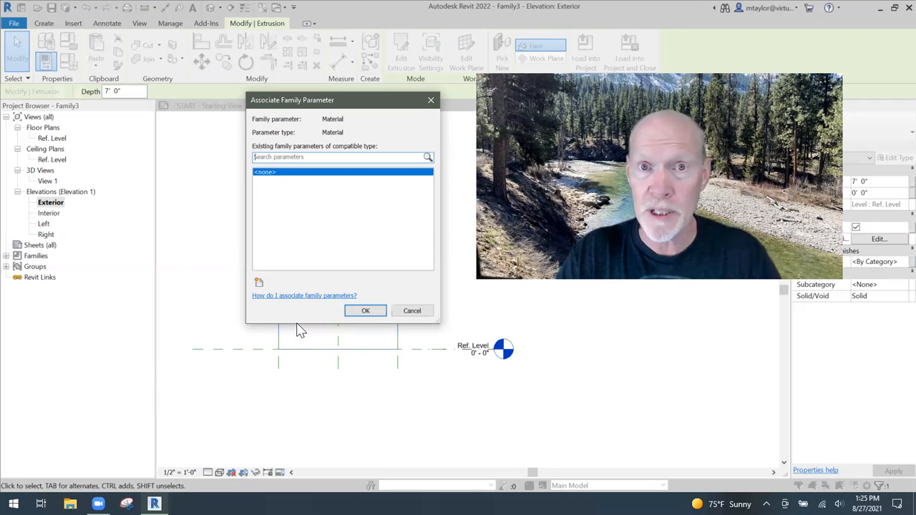
click(258, 282)
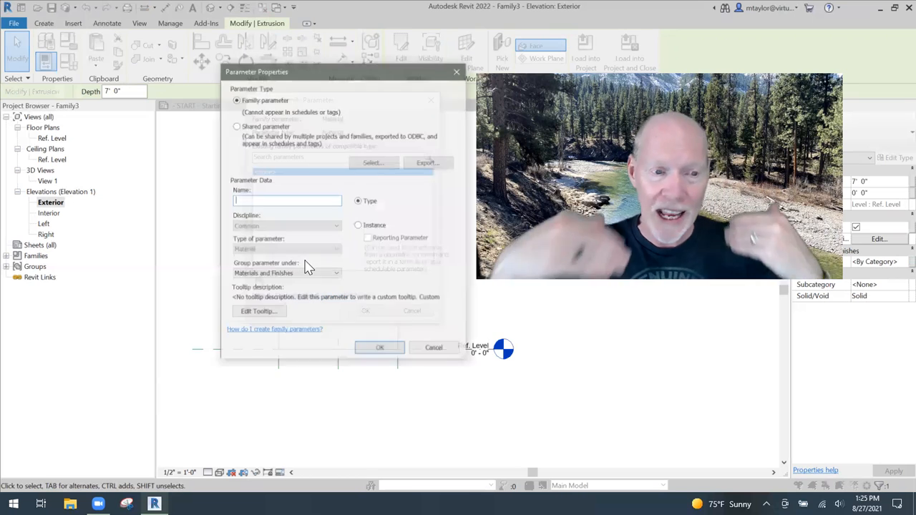
text(Door Material)
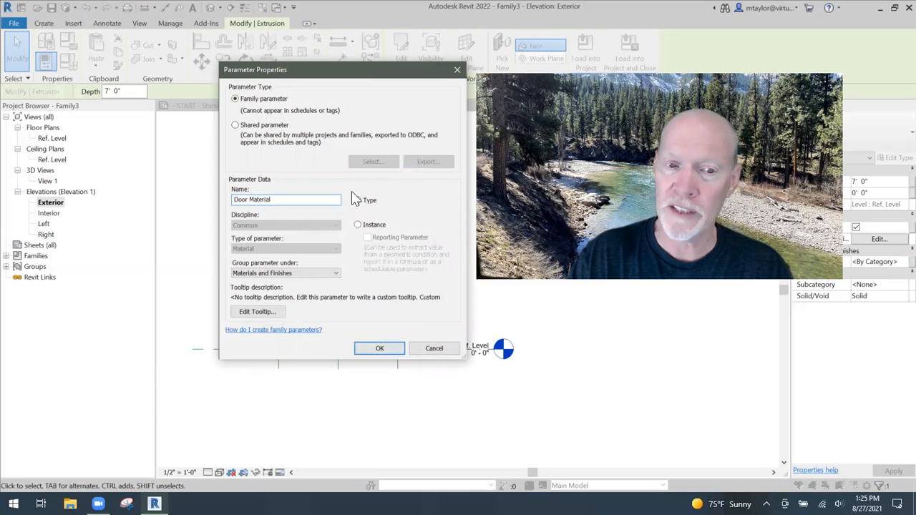
click(383, 346)
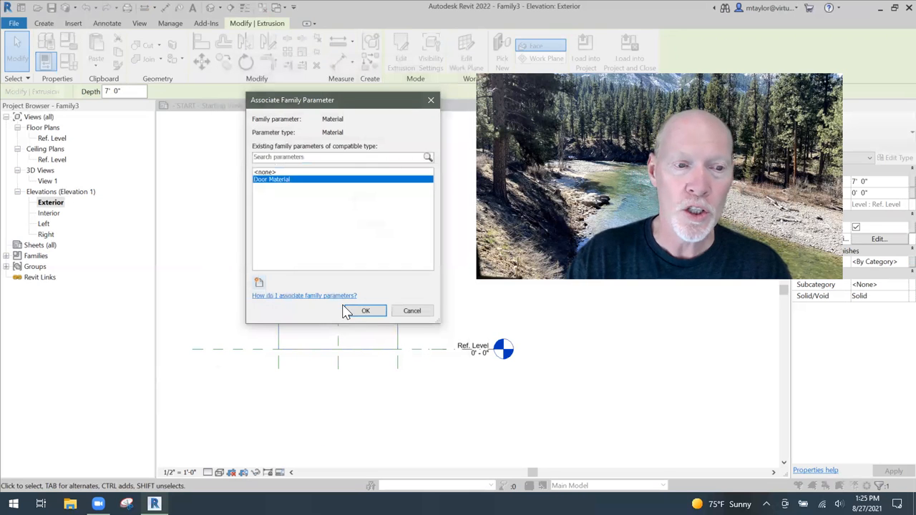
click(367, 310)
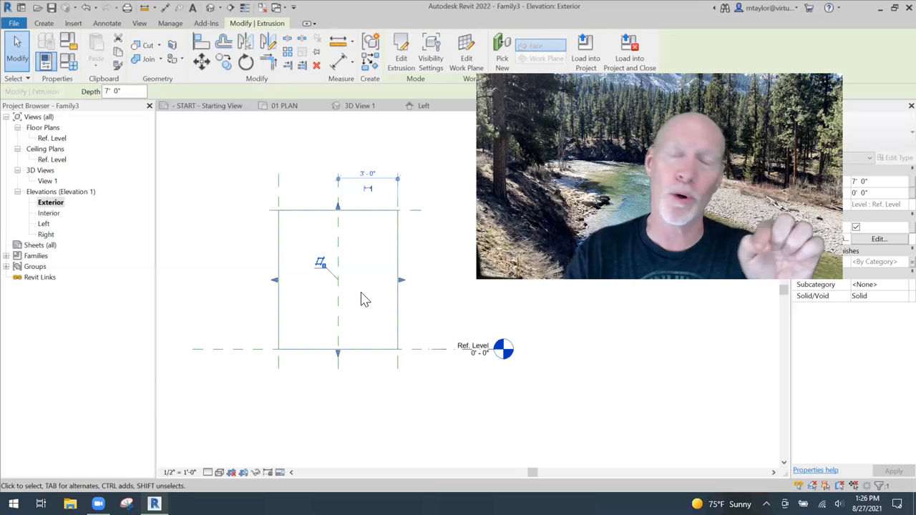
click(432, 181)
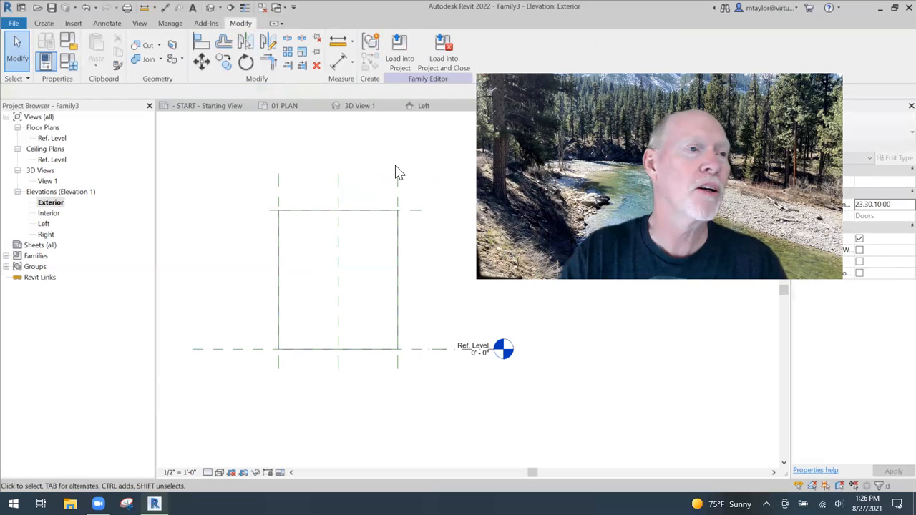
Return to the Ref. Level plan, start loading a family and browse from the C: drive to ProgramData\Autodesk.
double_click(52, 139)
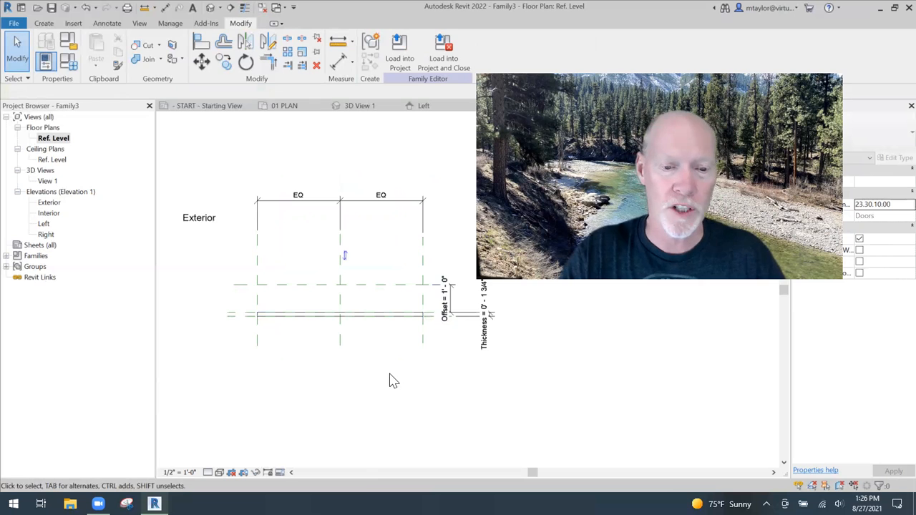
middle_drag(393, 380, 375, 358)
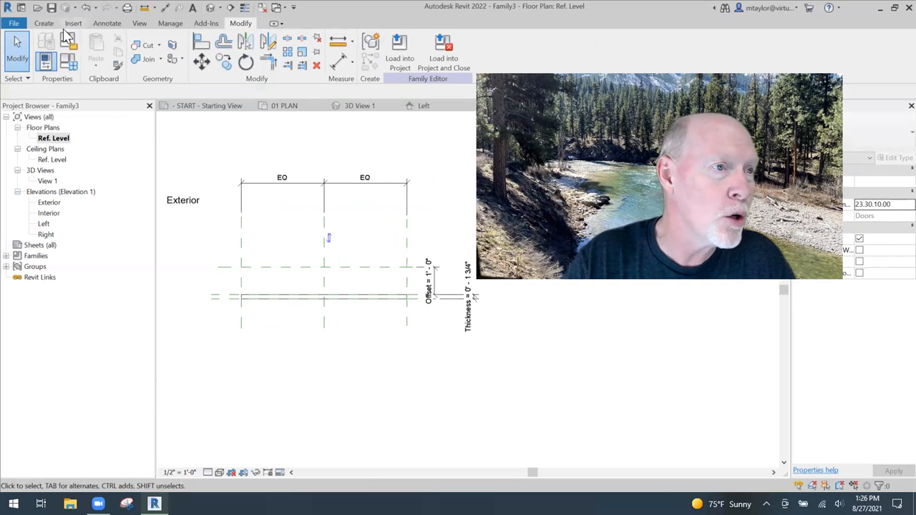
click(74, 23)
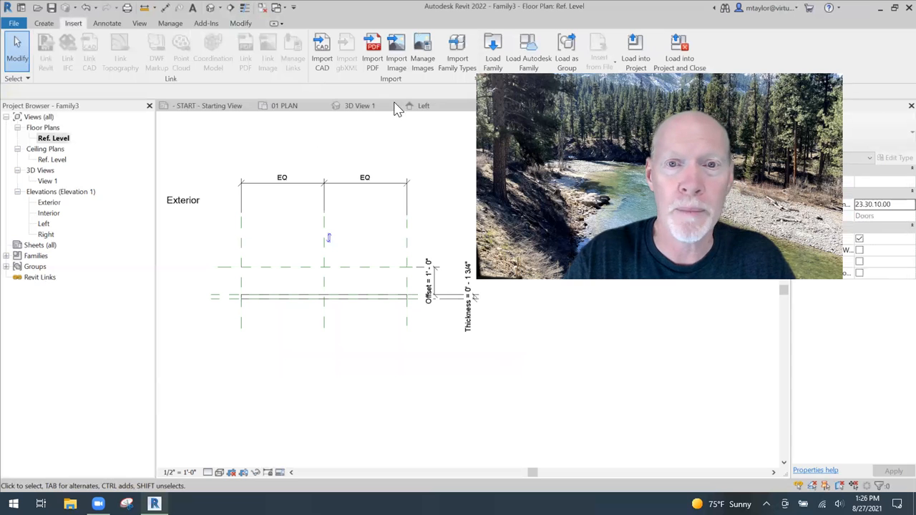
click(499, 63)
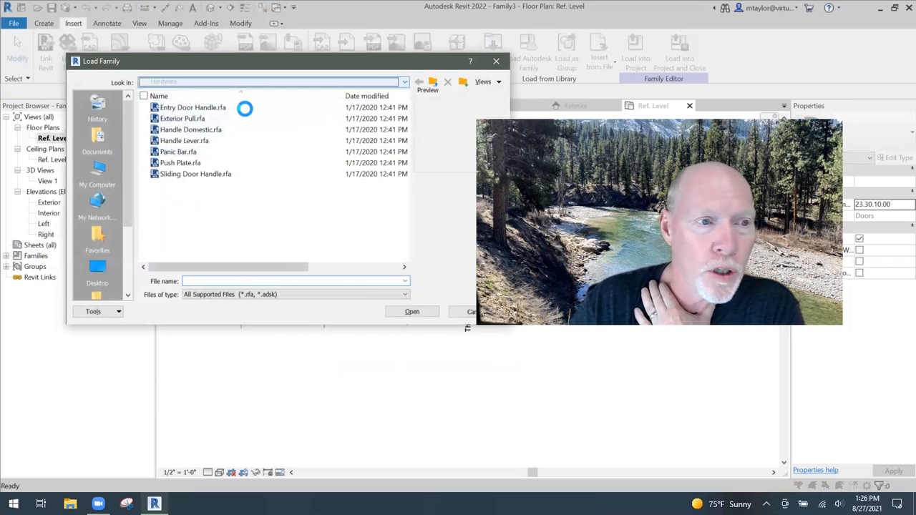
click(329, 83)
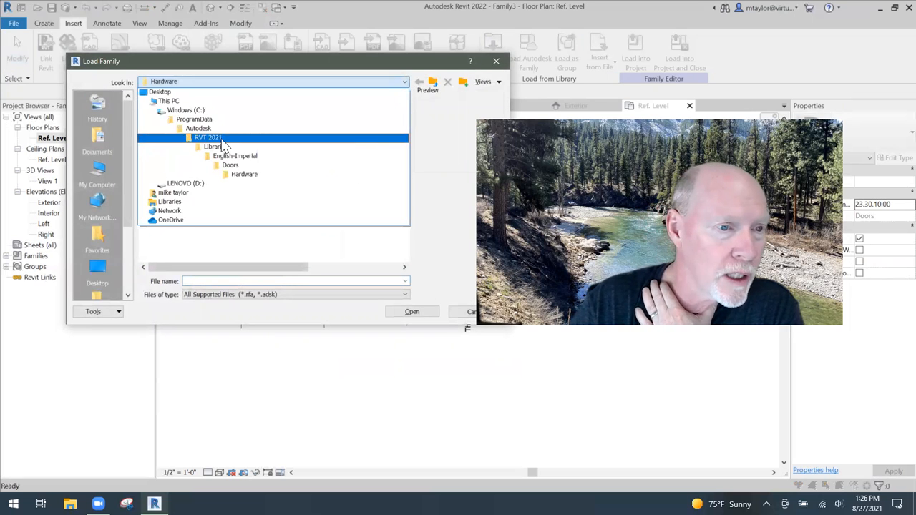
click(192, 111)
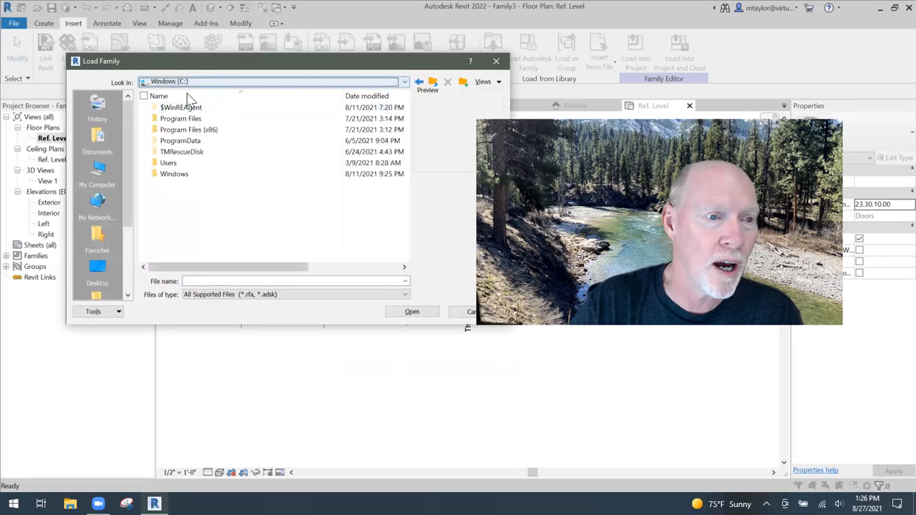
double_click(195, 142)
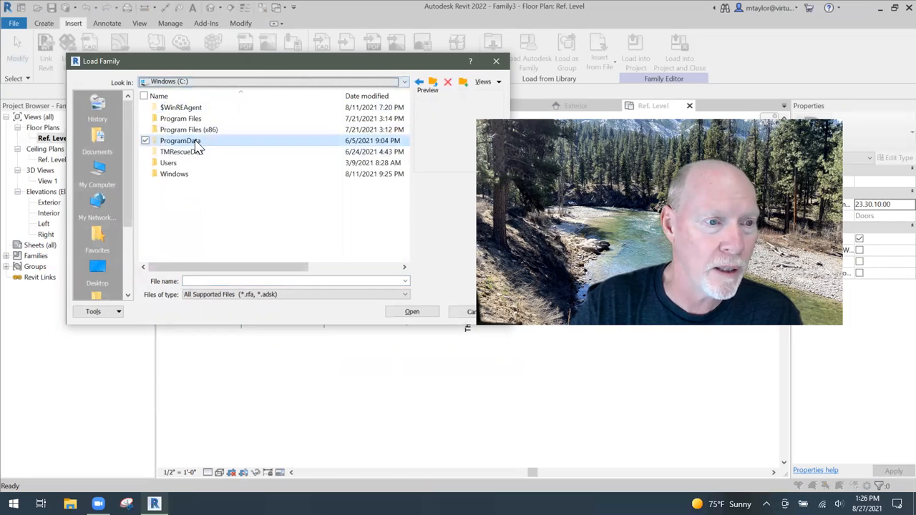
double_click(199, 144)
Browse to the Hardware folder under RVT 2022\Libraries\English-Imperial\Doors.
scroll(200, 154, down, 8)
scroll(200, 156, down, 15)
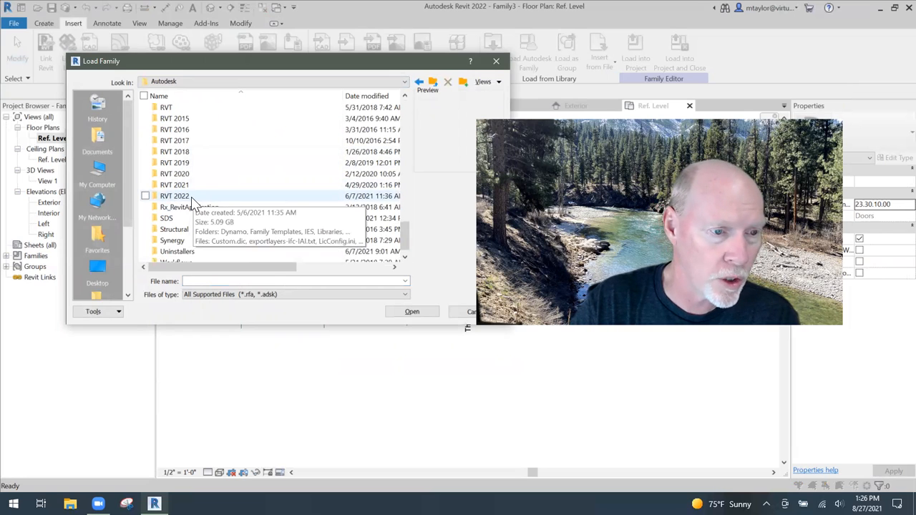
double_click(190, 198)
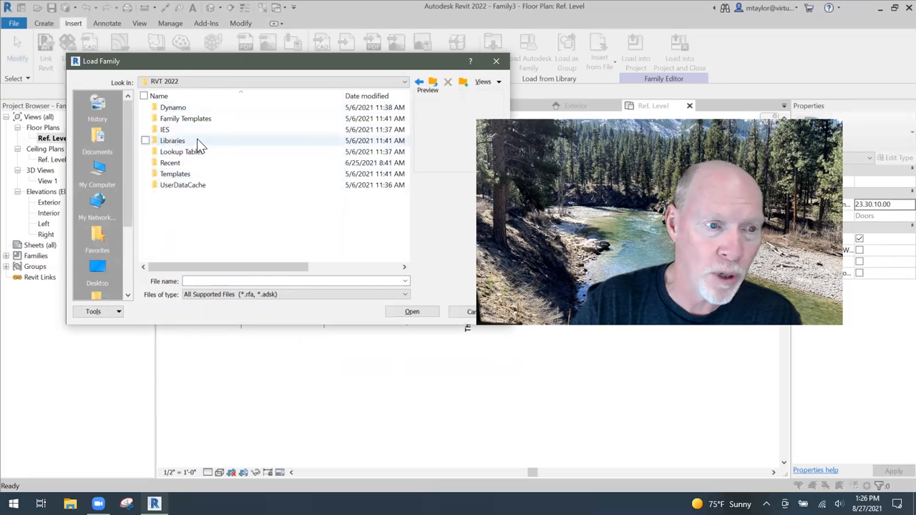
double_click(199, 142)
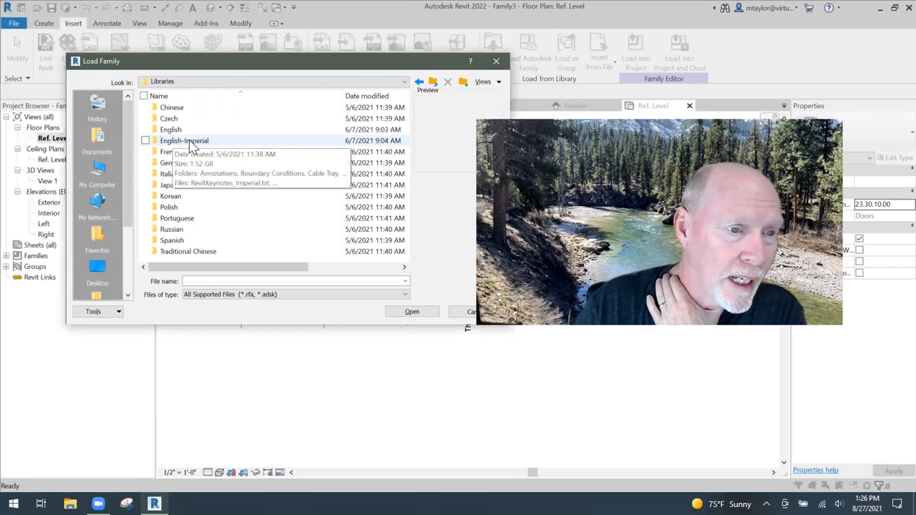
double_click(212, 143)
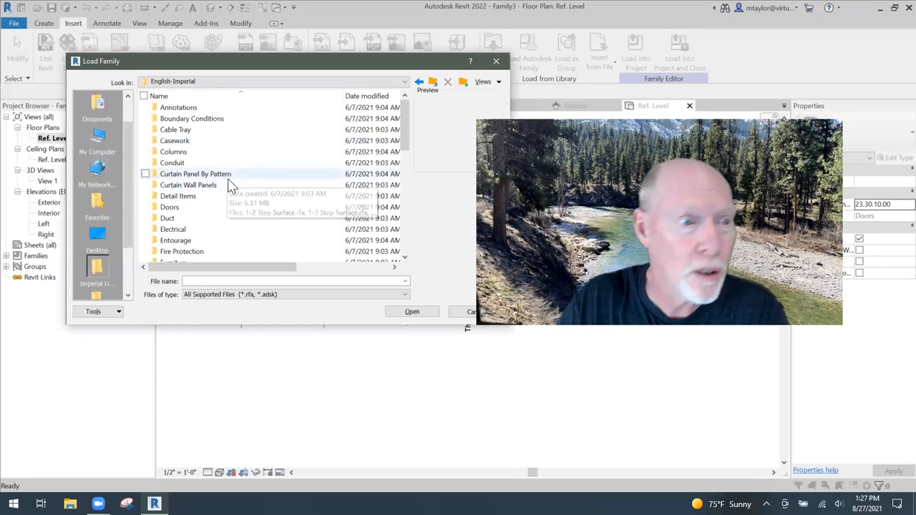
double_click(184, 209)
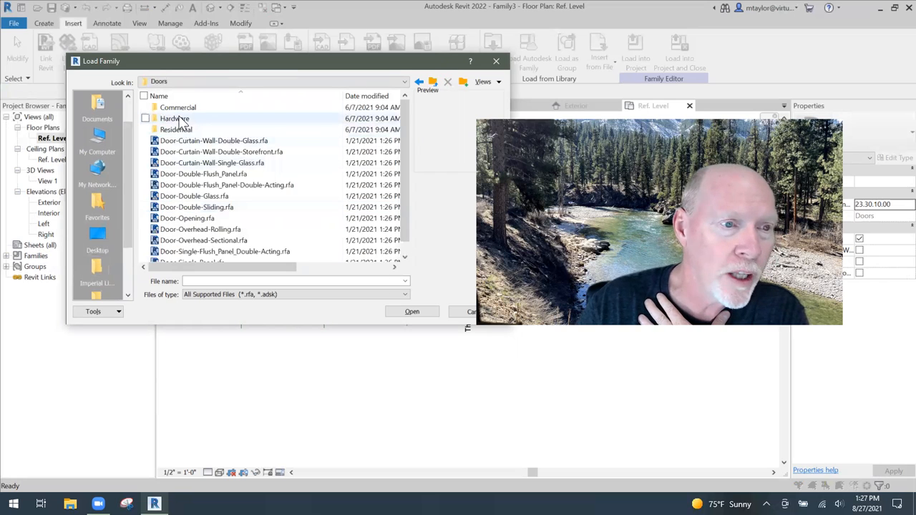
double_click(175, 119)
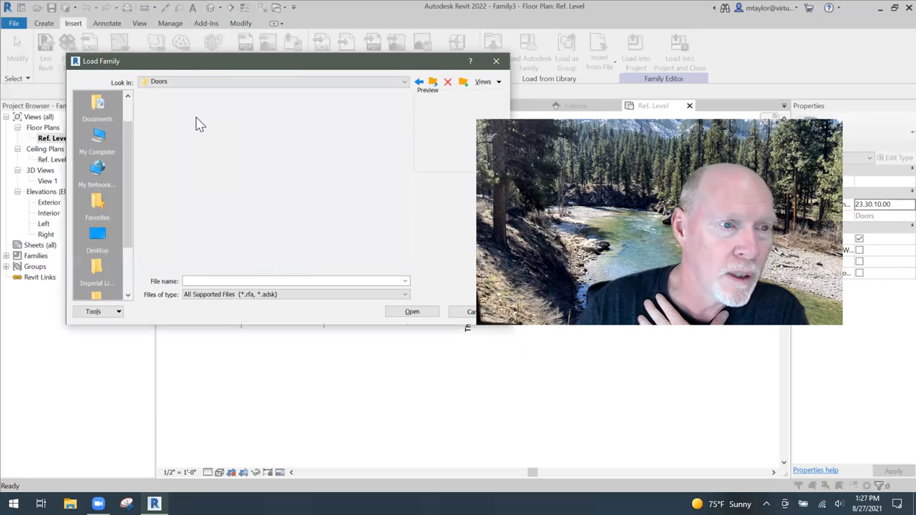
Preview the door hardware families in the Hardware folder, from Entry Door Handle to Sliding Door Handle.
click(204, 141)
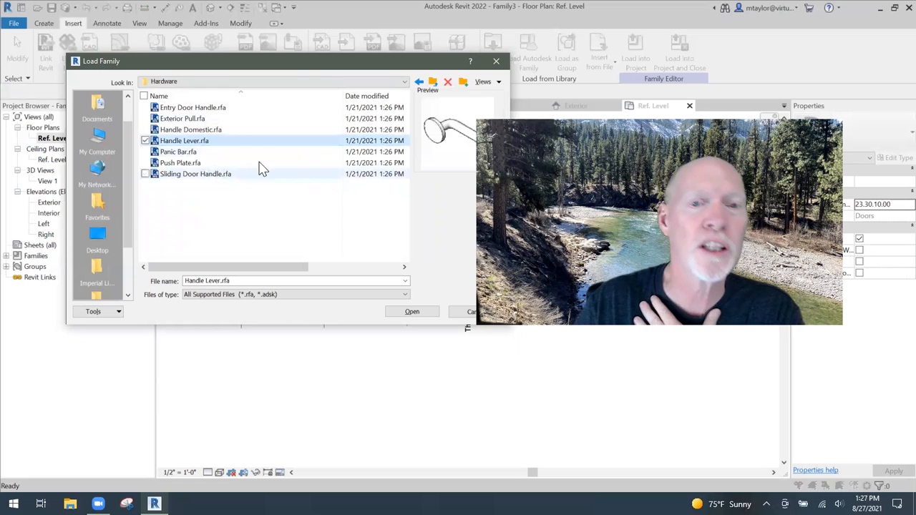
click(166, 98)
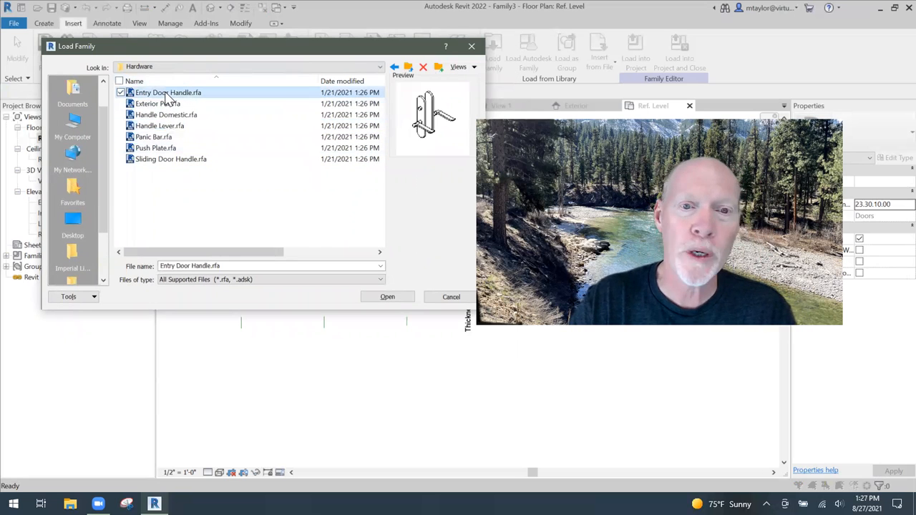
click(171, 105)
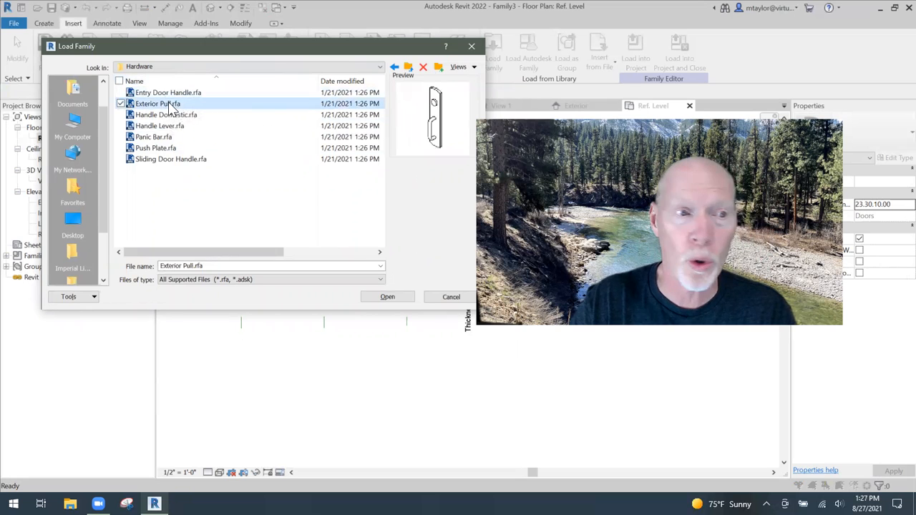
click(175, 116)
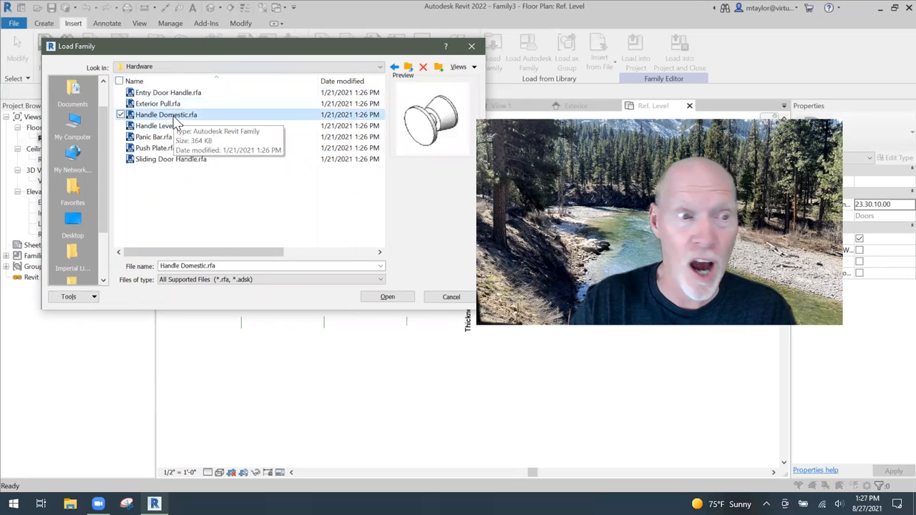
click(164, 127)
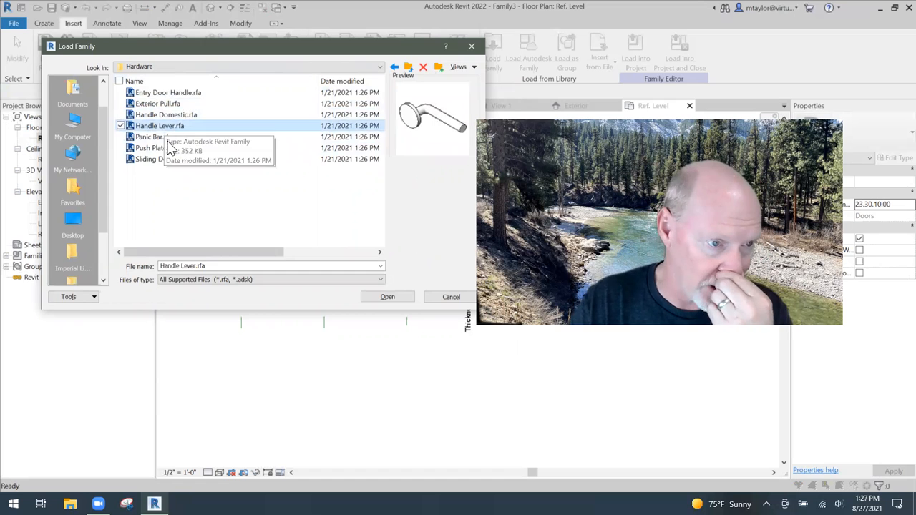
click(159, 142)
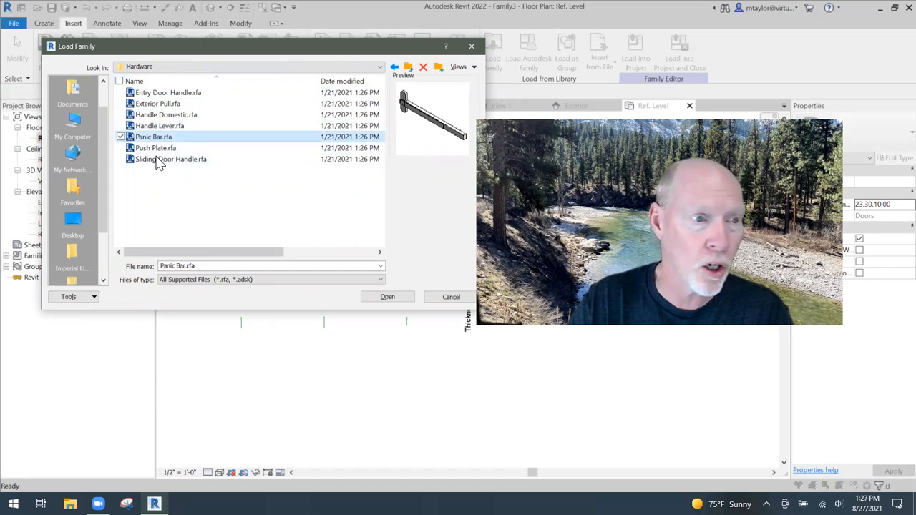
click(154, 148)
click(163, 160)
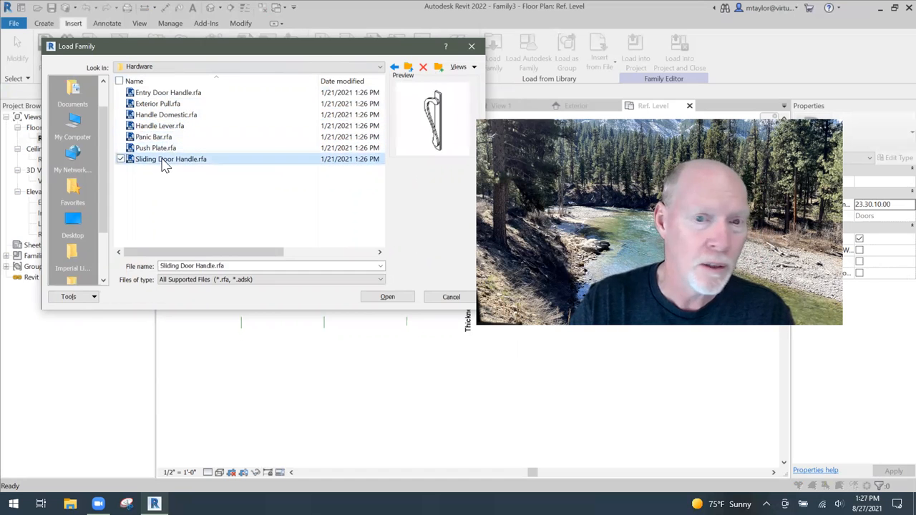
Load the Handle Lever.rfa family into the door family.
click(159, 139)
click(164, 128)
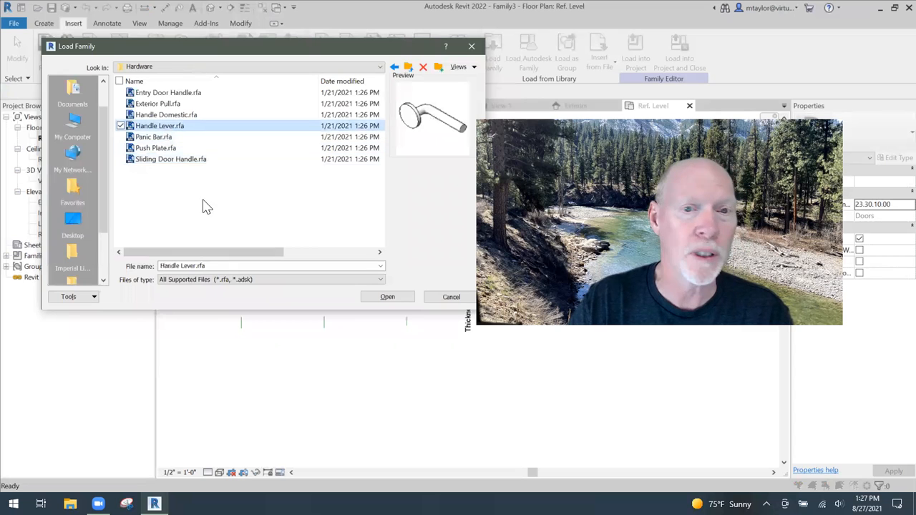
click(385, 298)
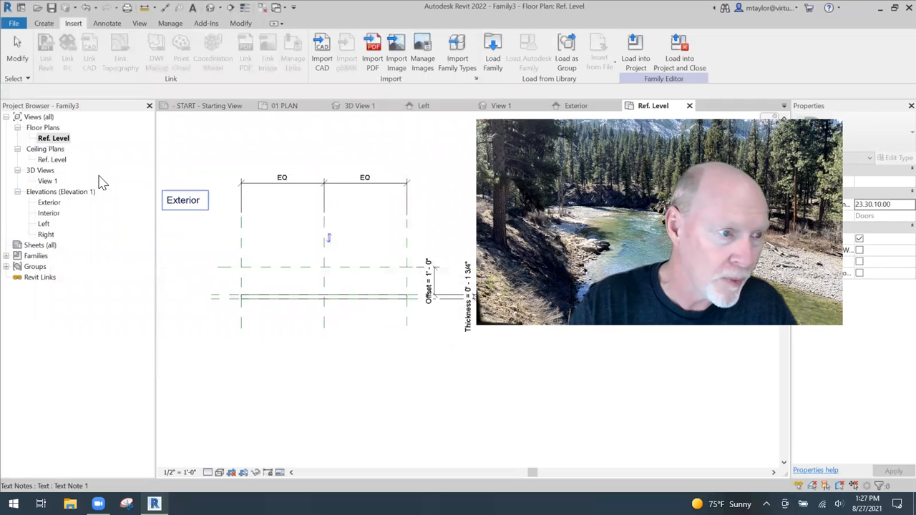
Place two instances of the Handle Lever family's Standard type in the Ref. Level plan, one on each side of the door panel.
click(7, 255)
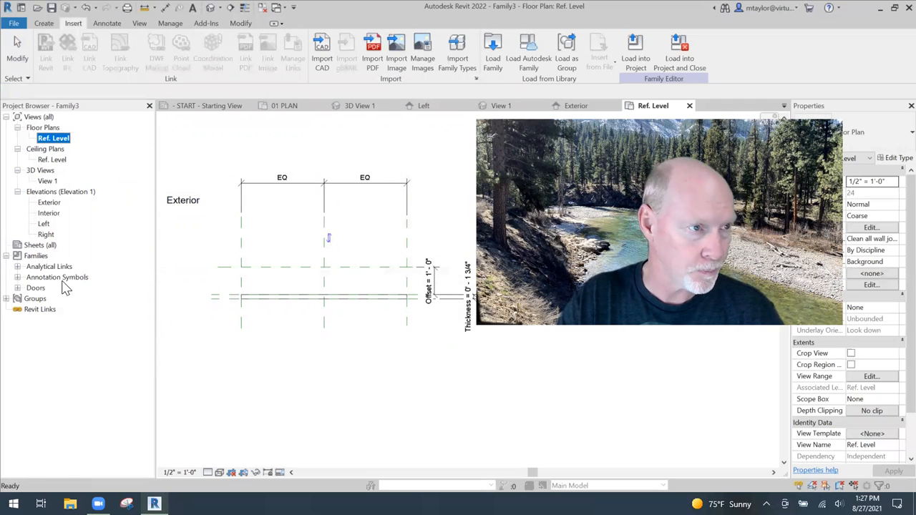
click(17, 288)
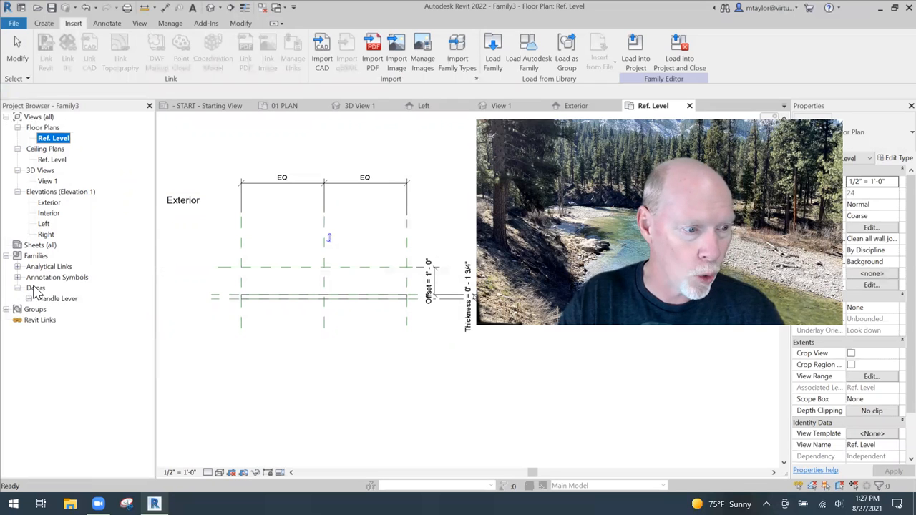
click(29, 299)
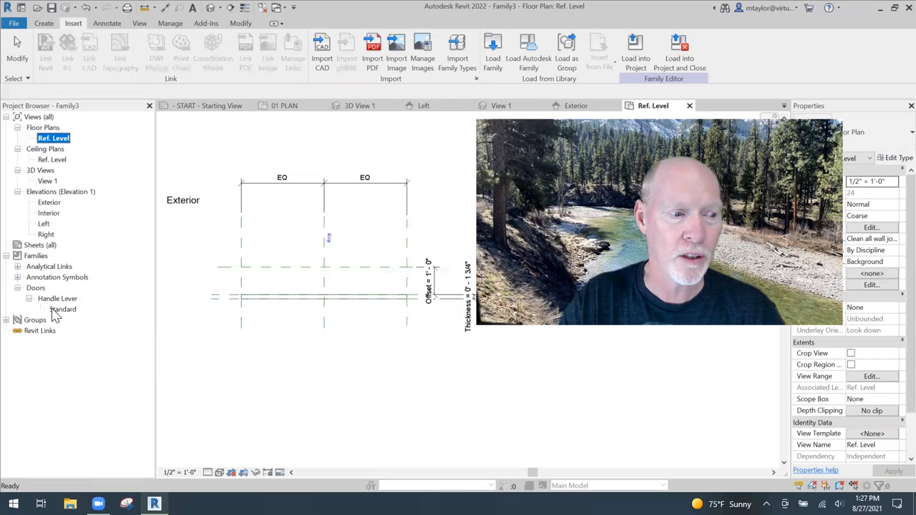
click(59, 312)
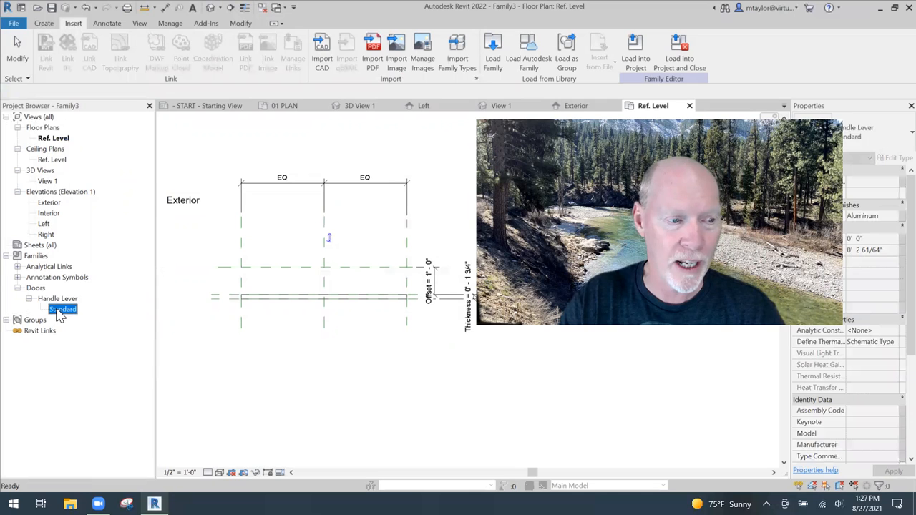
drag(204, 276, 295, 258)
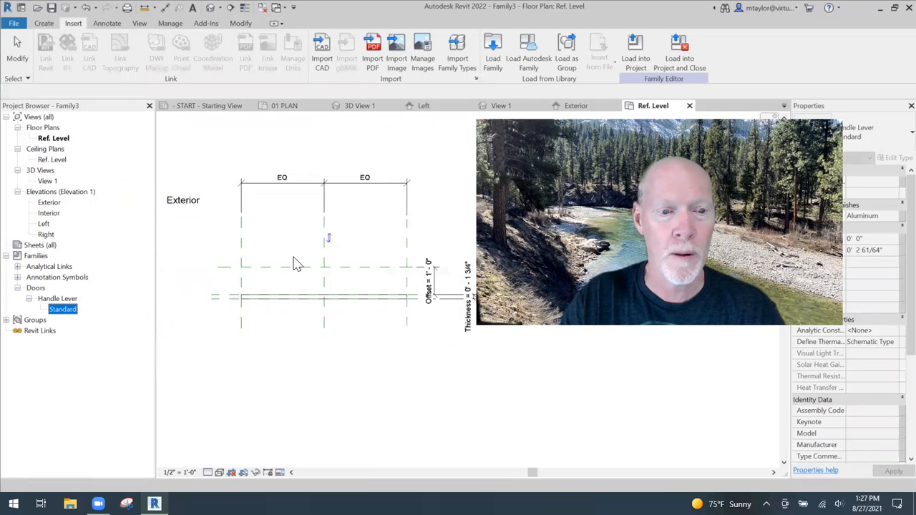
scroll(369, 284, up, 3)
scroll(365, 283, down, 2)
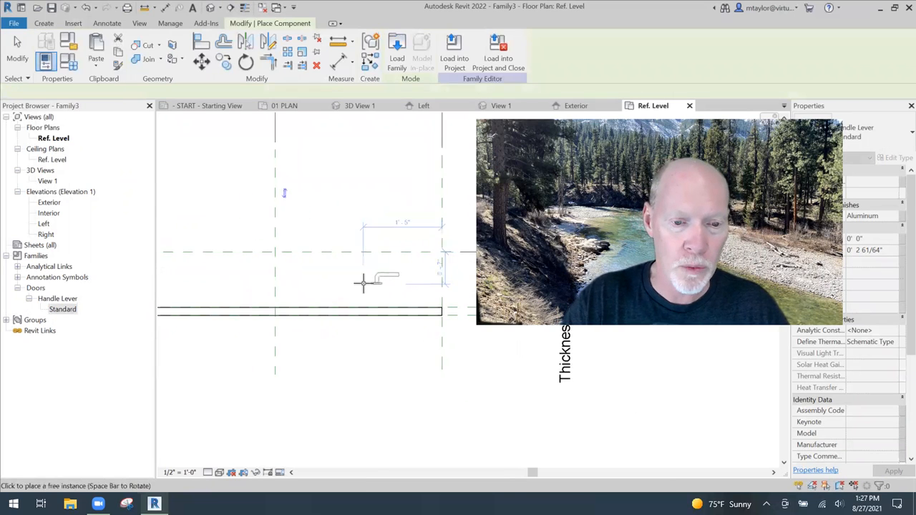
middle_drag(270, 284, 377, 282)
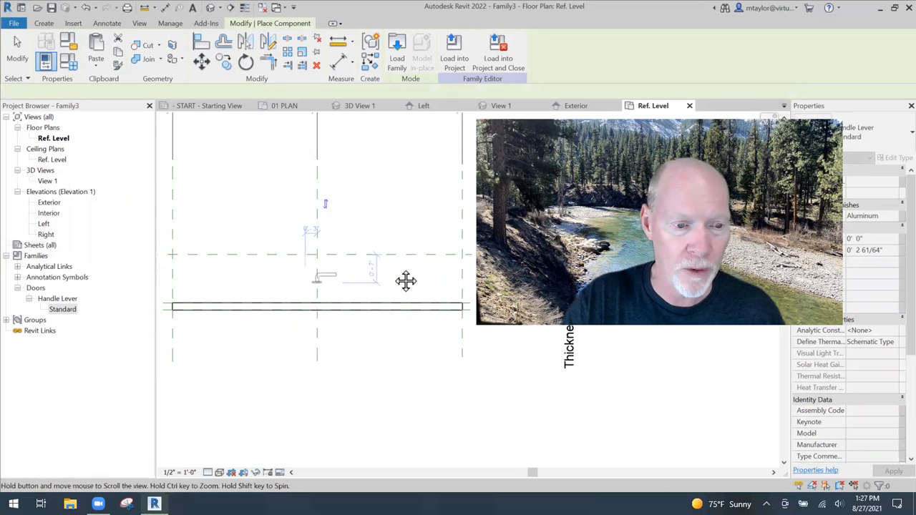
click(290, 274)
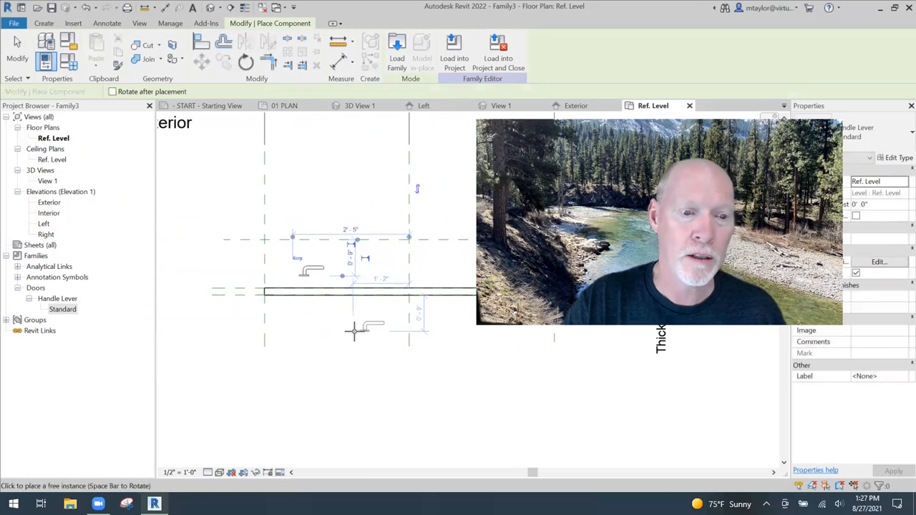
click(301, 319)
key(Escape)
Mirror the interior-side lever handle about a drawn horizontal axis without keeping a copy, and move it clear of the door panel.
scroll(326, 320, up, 3)
click(315, 302)
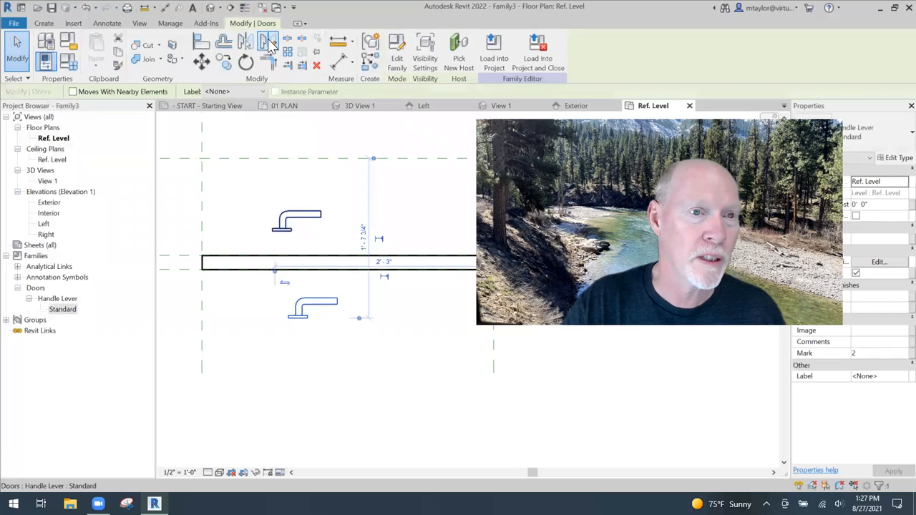
key(d)
key(m)
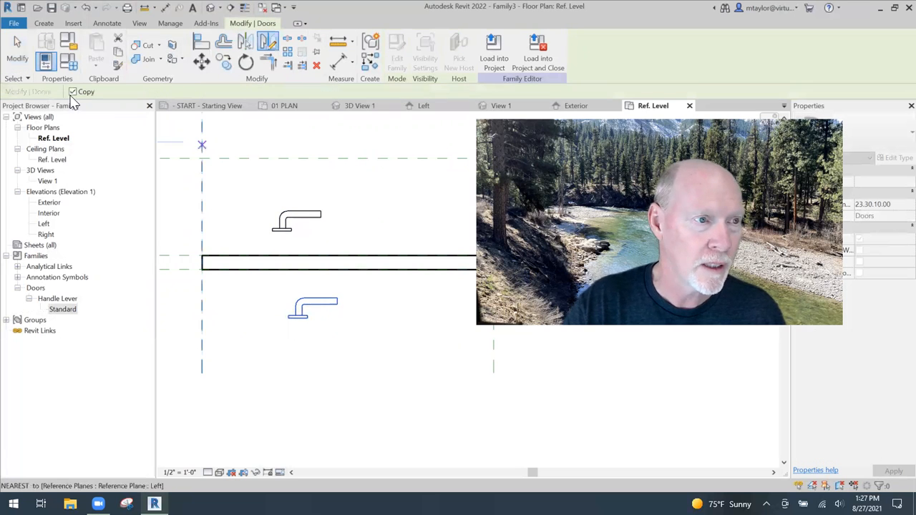
click(272, 300)
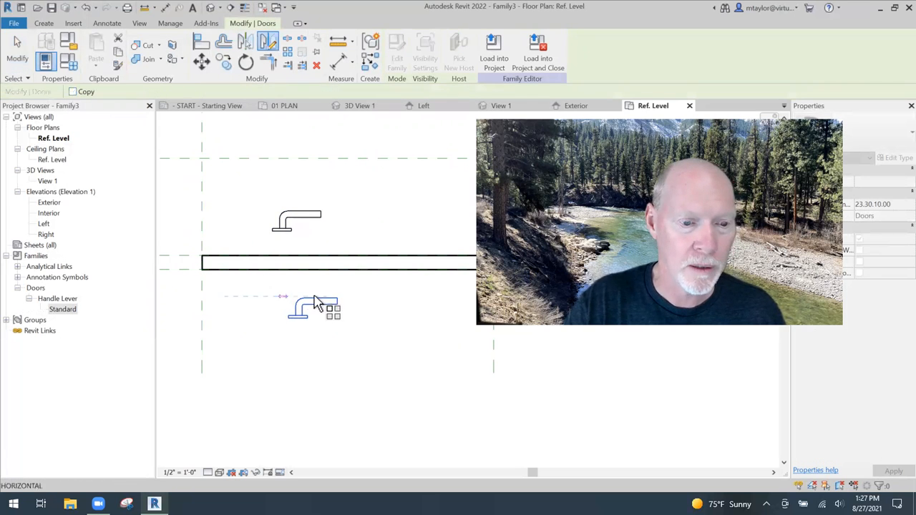
click(371, 298)
click(371, 303)
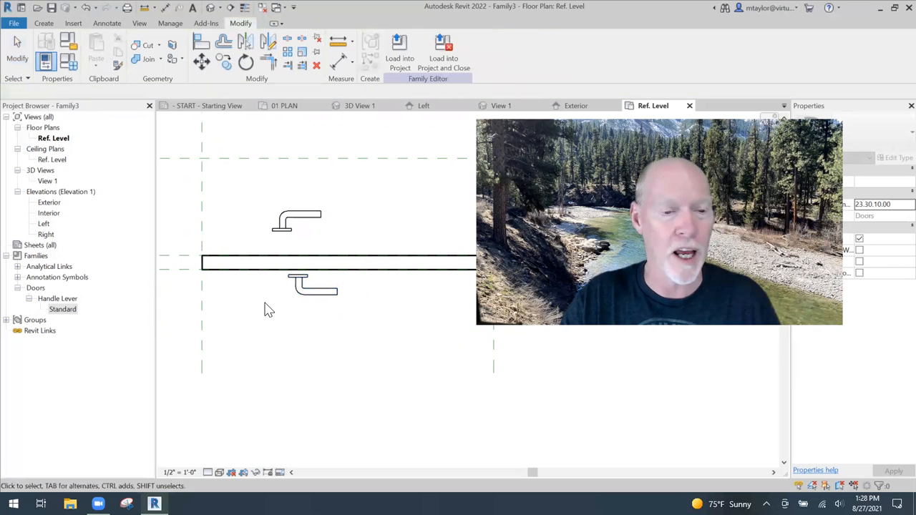
drag(325, 307, 344, 327)
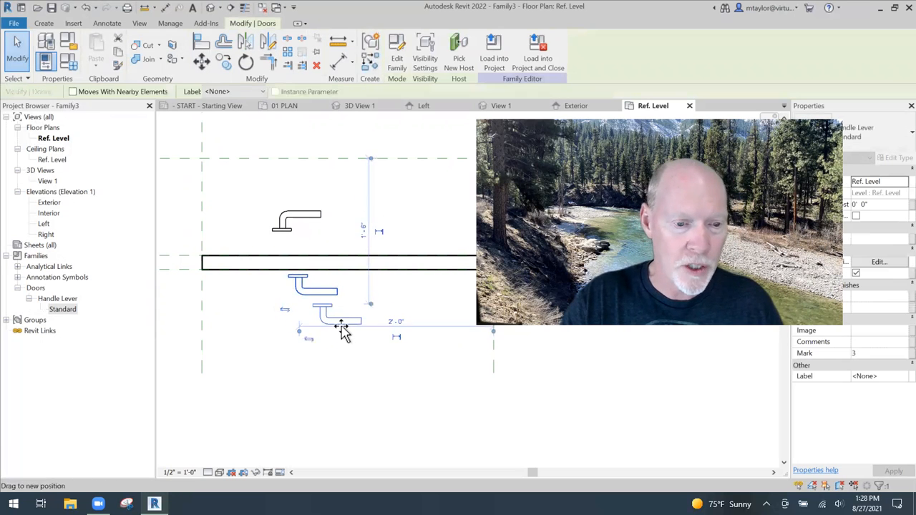
click(286, 348)
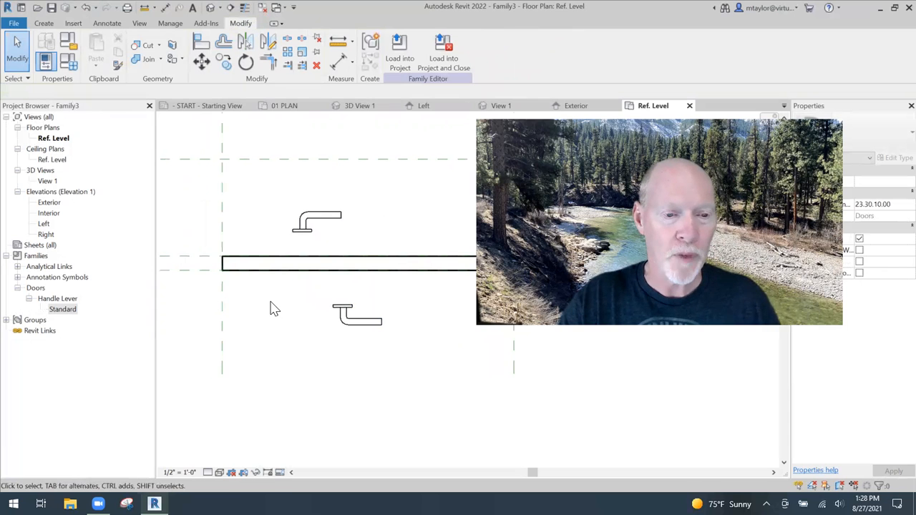
Align the back of each lever handle with the reference plane at its adjacent door panel face.
scroll(307, 315, down, 2)
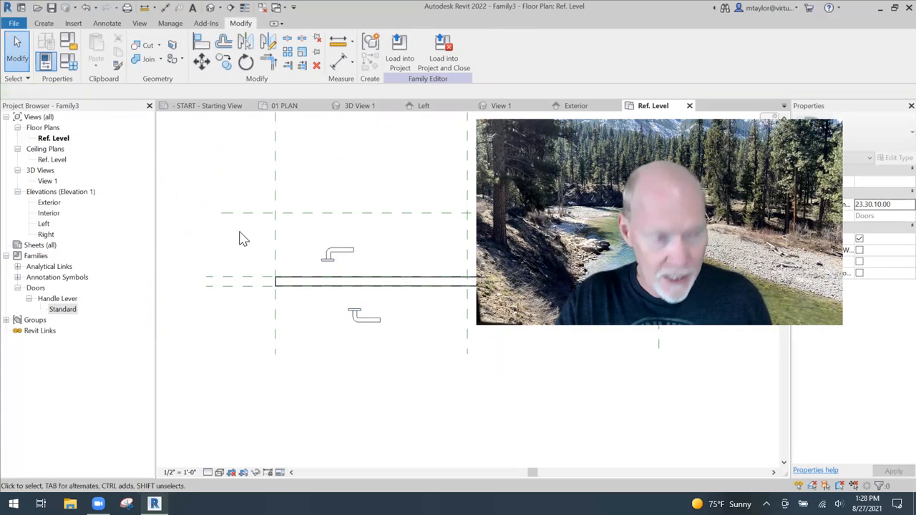
click(201, 43)
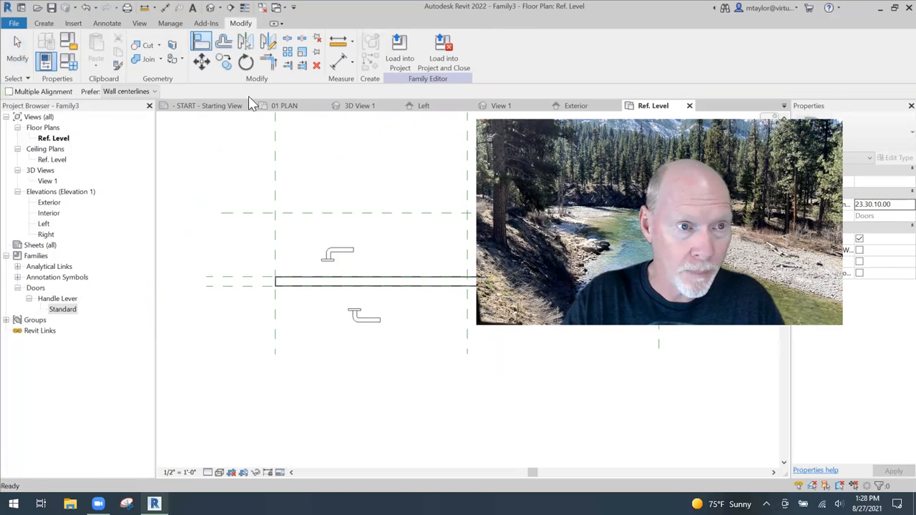
click(242, 279)
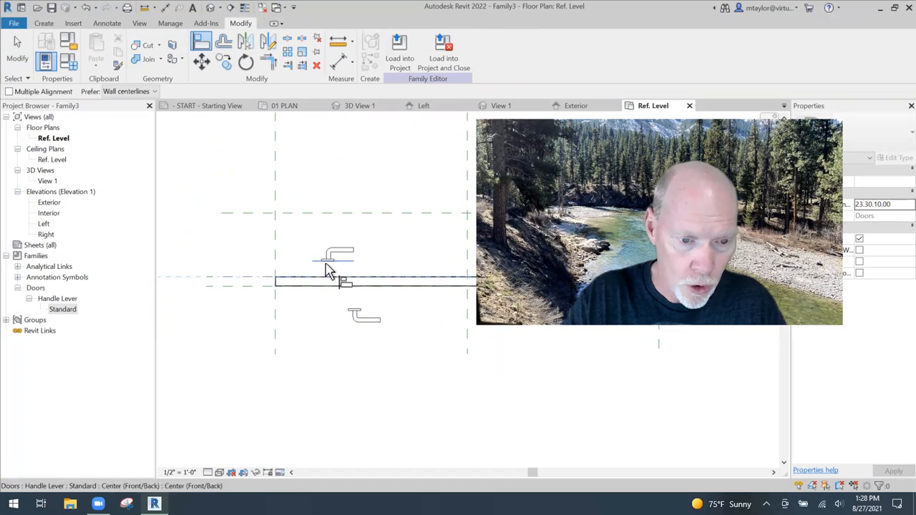
click(327, 261)
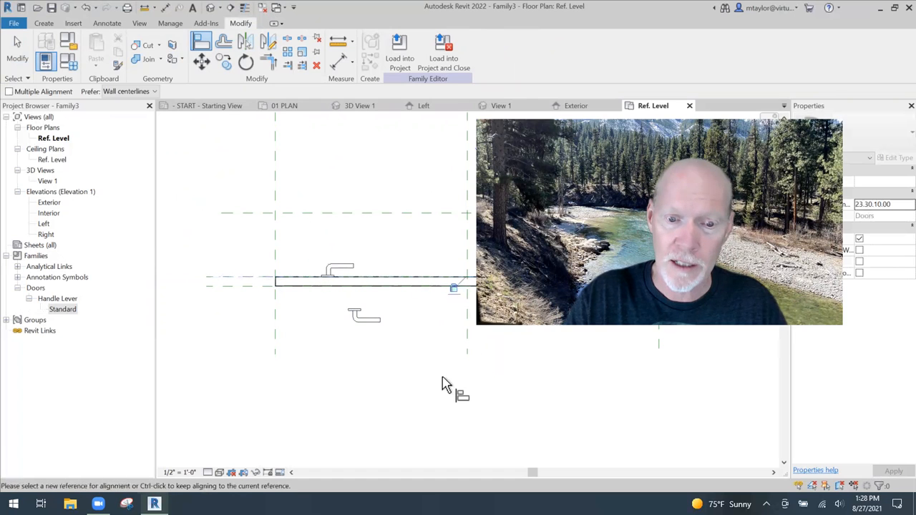
click(238, 297)
click(361, 316)
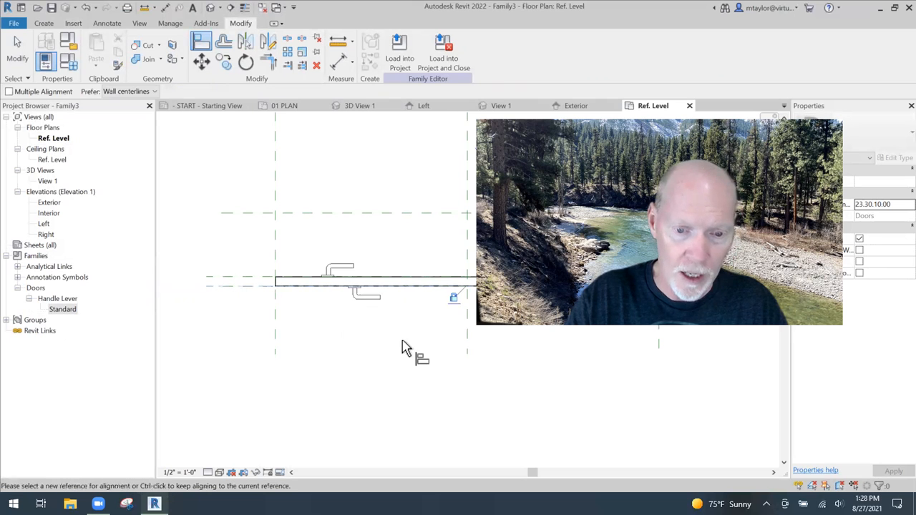
scroll(398, 345, down, 1)
key(Escape)
key(Escape)
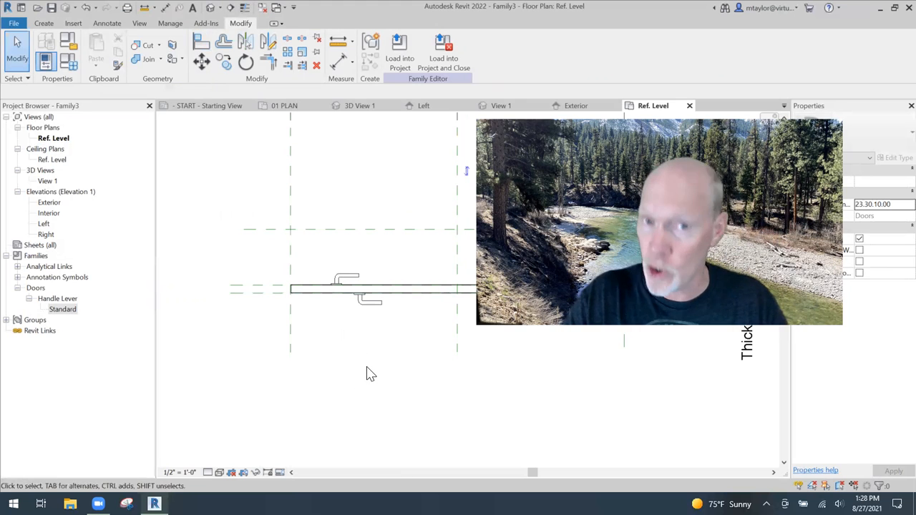
Open the Exterior elevation and set its visual style to Shaded.
scroll(370, 363, down, 1)
middle_drag(335, 351, 251, 320)
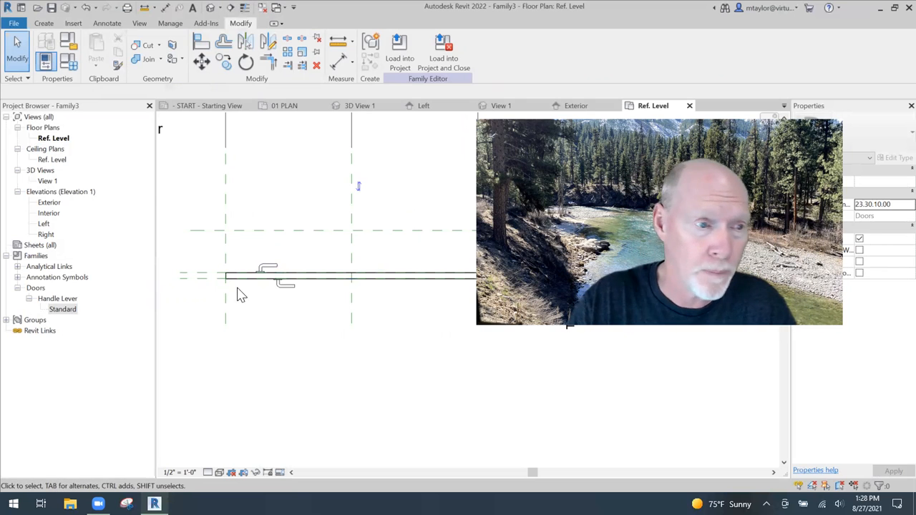
double_click(48, 203)
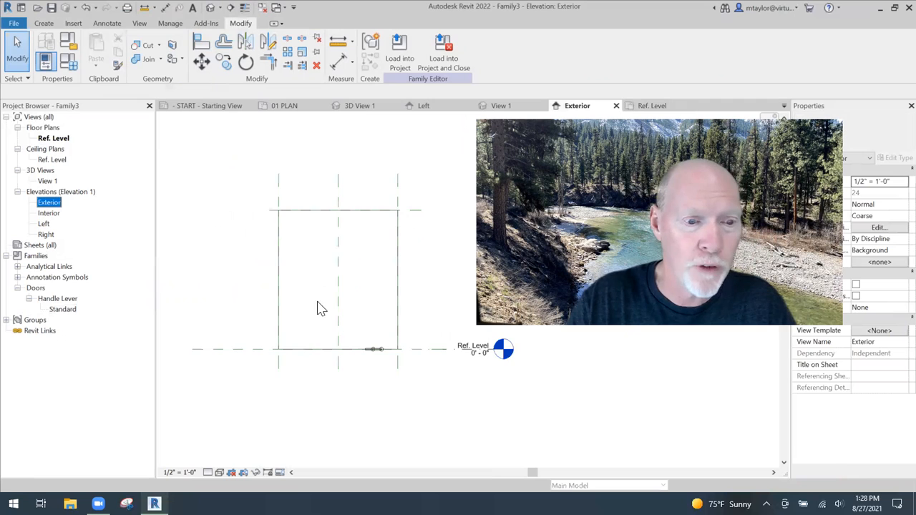
scroll(381, 363, up, 4)
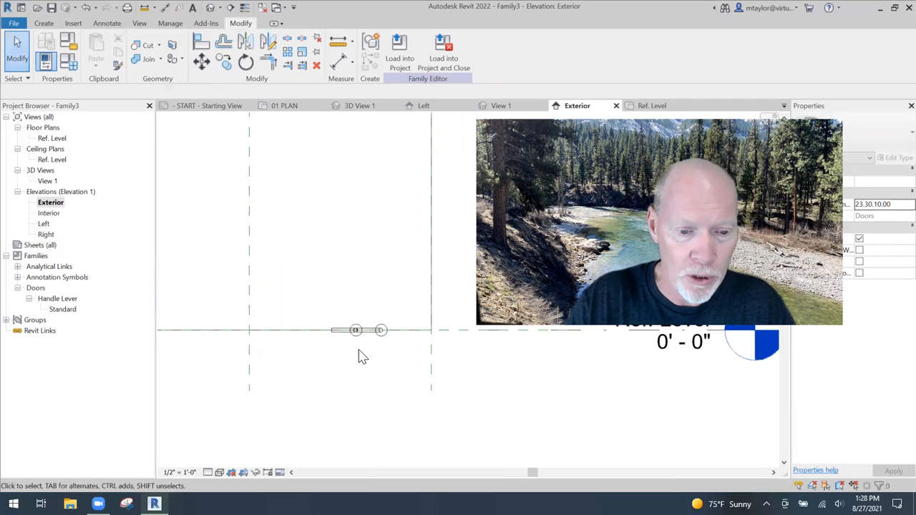
click(220, 473)
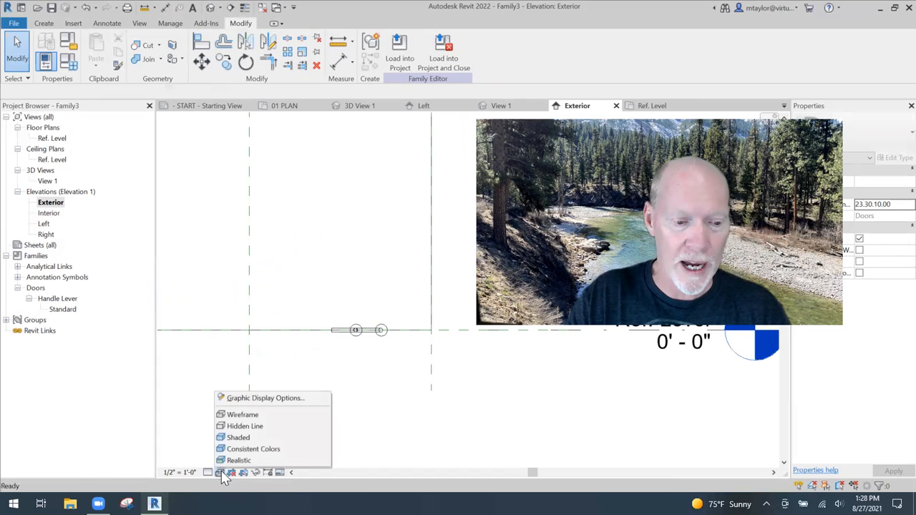
click(238, 438)
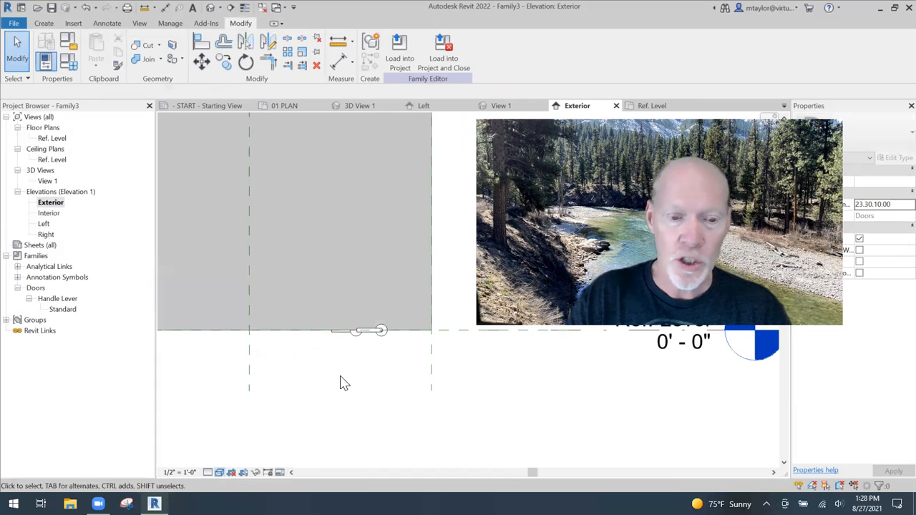
scroll(358, 377, down, 1)
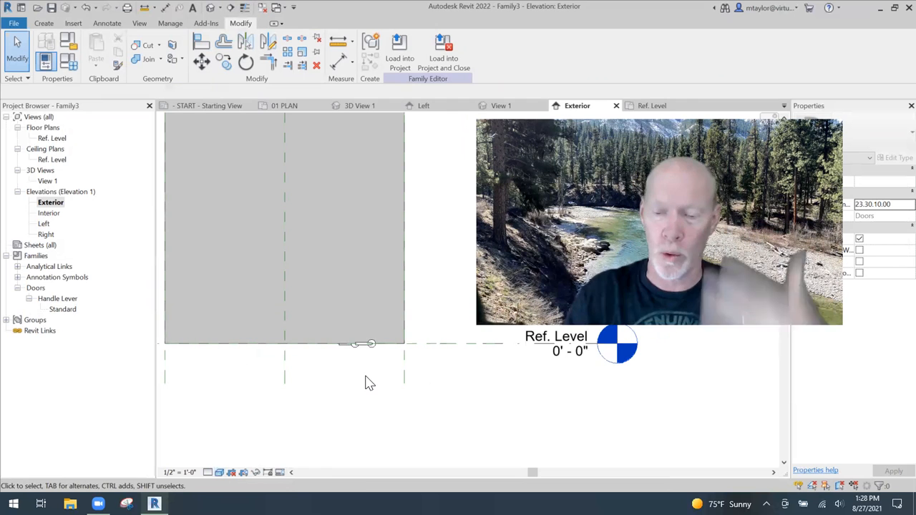
Raise the exterior lever handle to about 3' 6 1/2" and the interior one to about 2' 2 1/2" above Ref. Level.
click(369, 346)
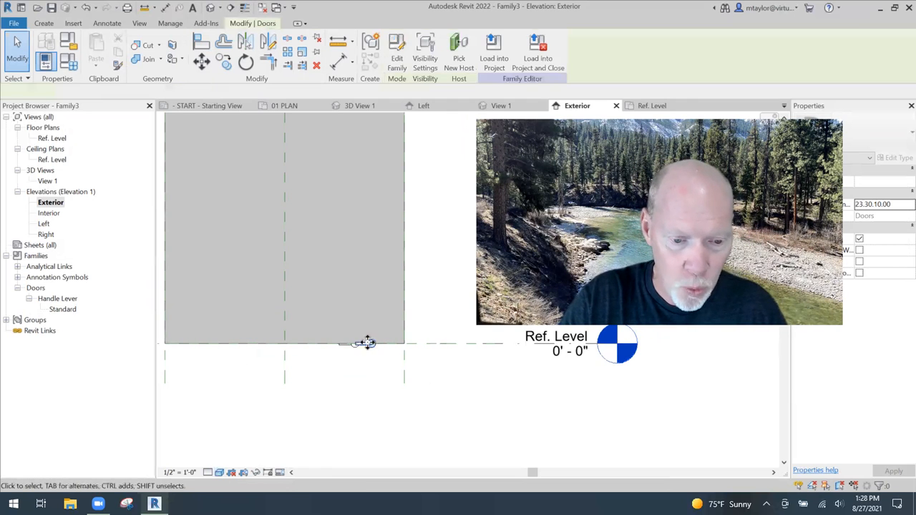
drag(355, 205, 355, 204)
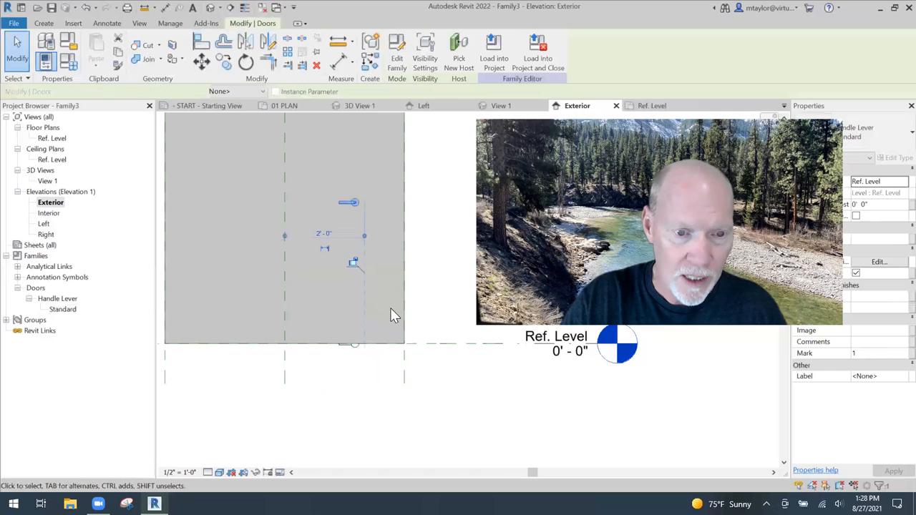
click(371, 378)
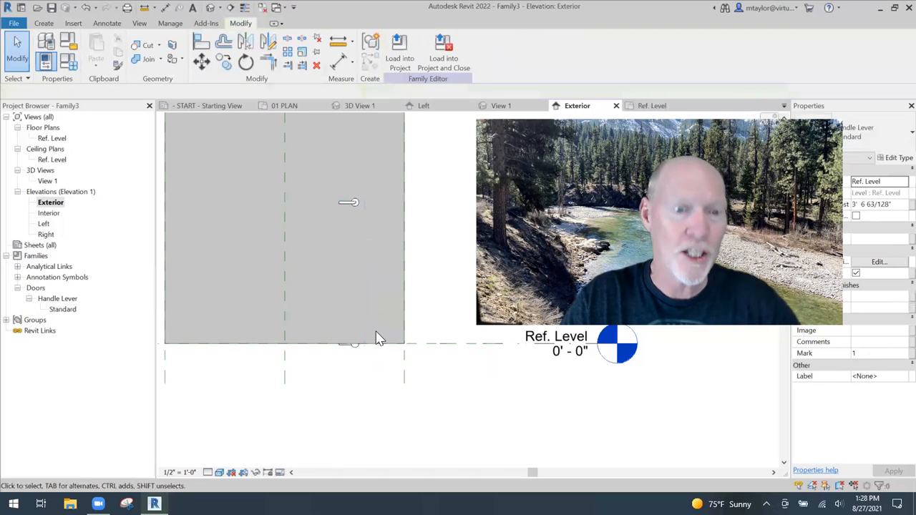
click(354, 362)
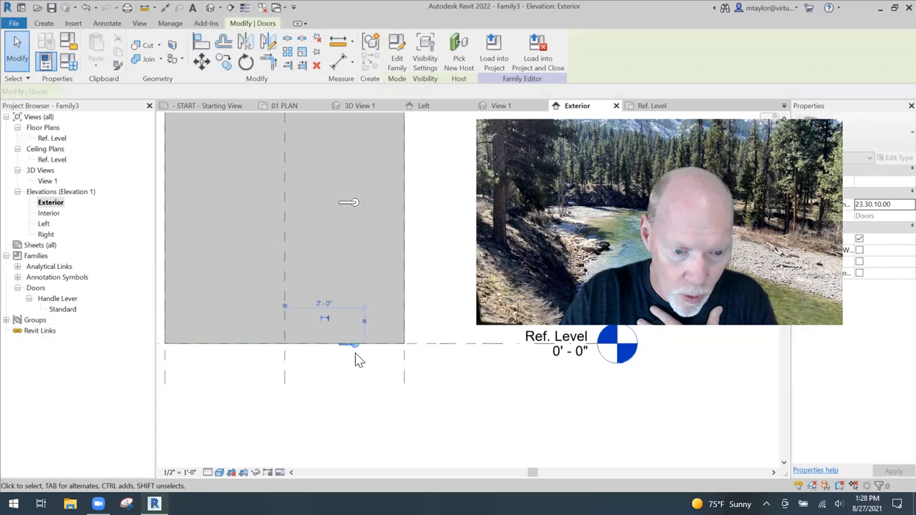
drag(352, 348, 326, 250)
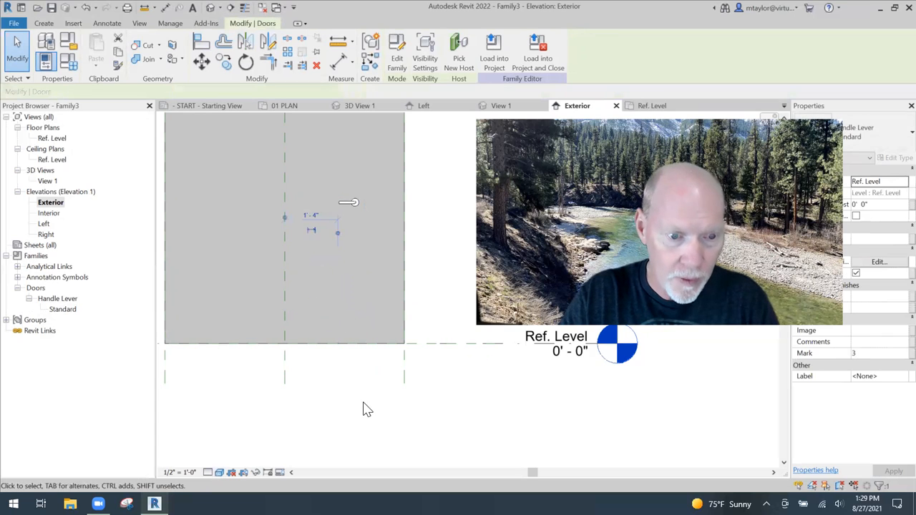
click(363, 403)
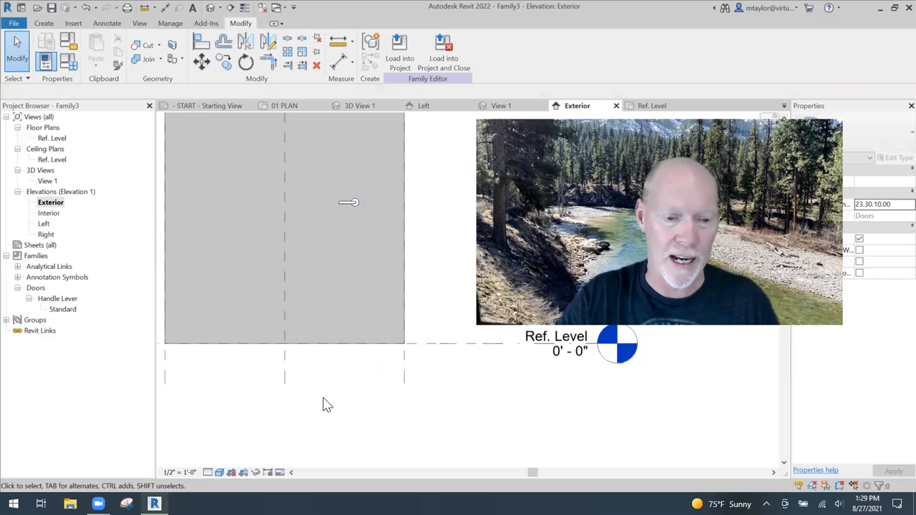
Dimension the exterior lever handle's height from the Ref. Level line, placing the dimension beside the door panel.
scroll(327, 406, down, 2)
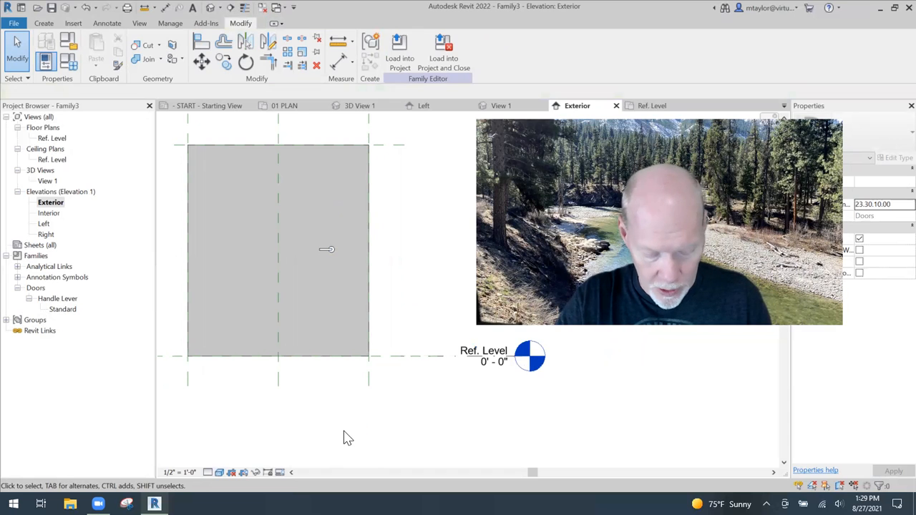
key(d)
key(i)
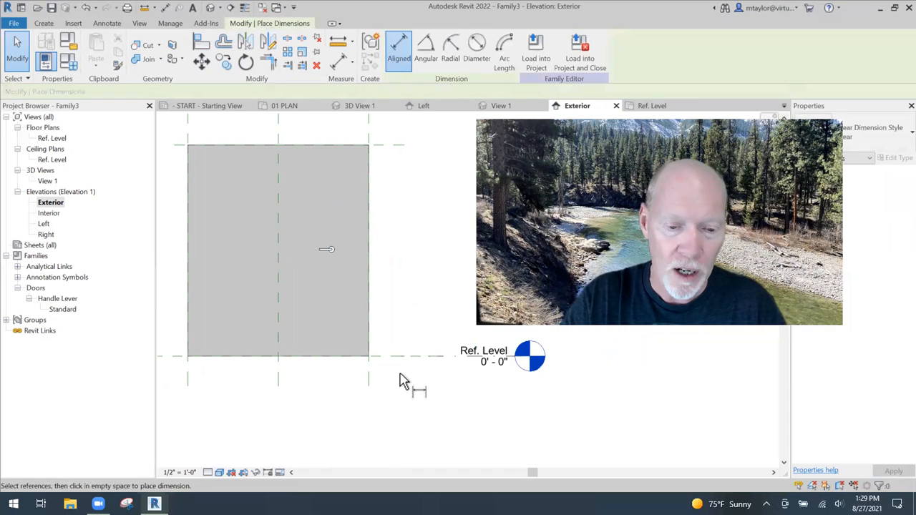
click(331, 252)
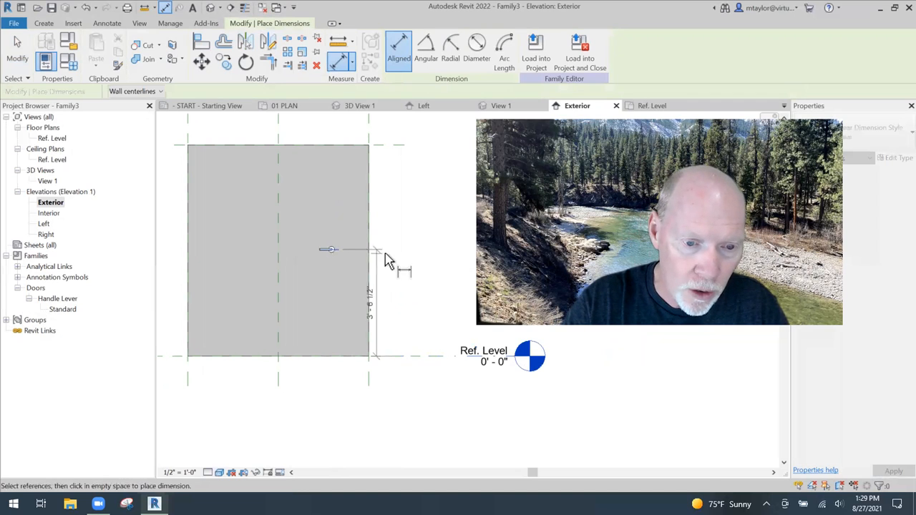
click(407, 257)
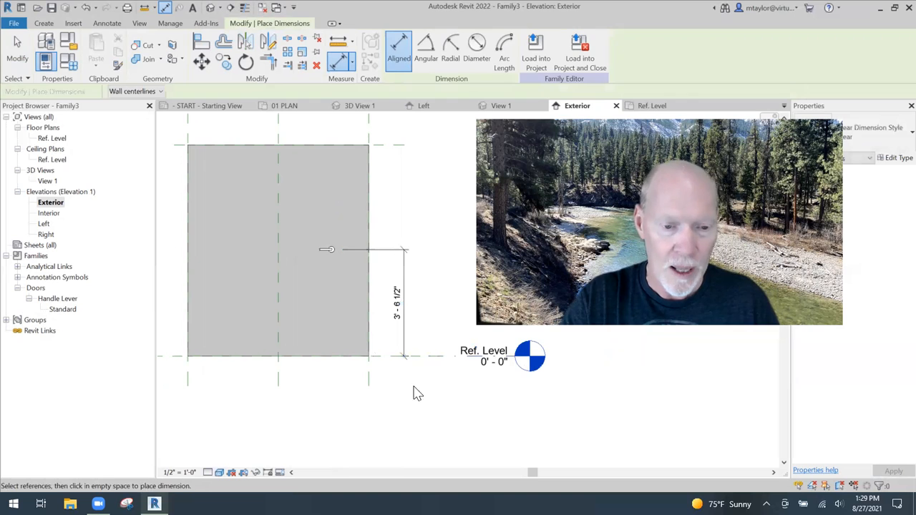
key(Escape)
Set the exterior lever handle's height above Ref. Level to 3' - 0".
click(326, 250)
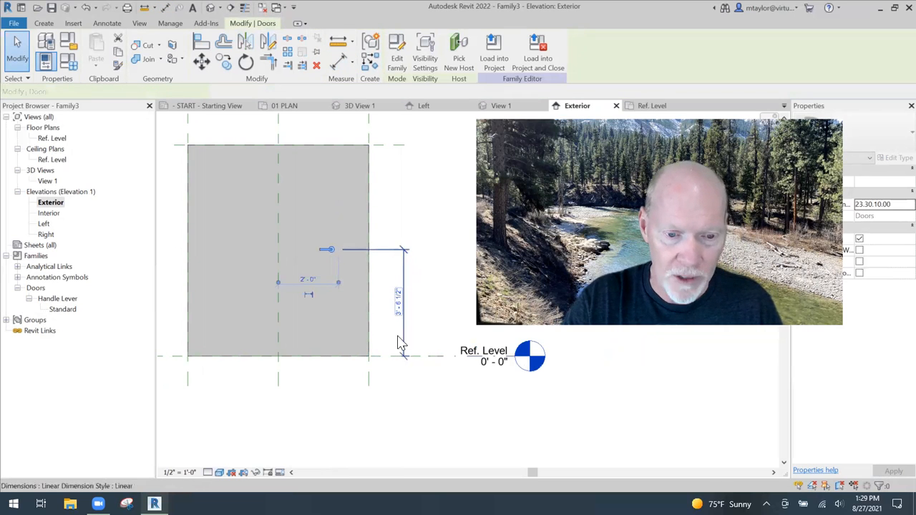
click(398, 301)
text(3)
key(Return)
key(Escape)
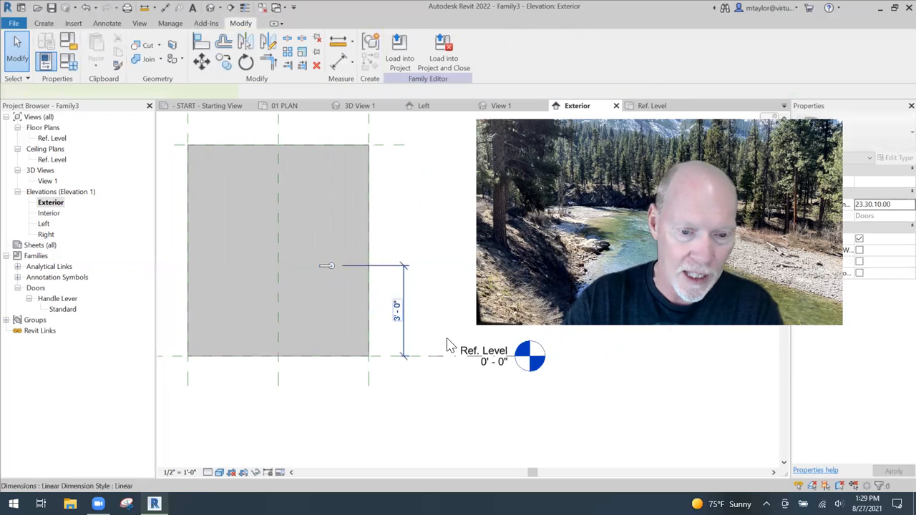
click(450, 347)
key(Escape)
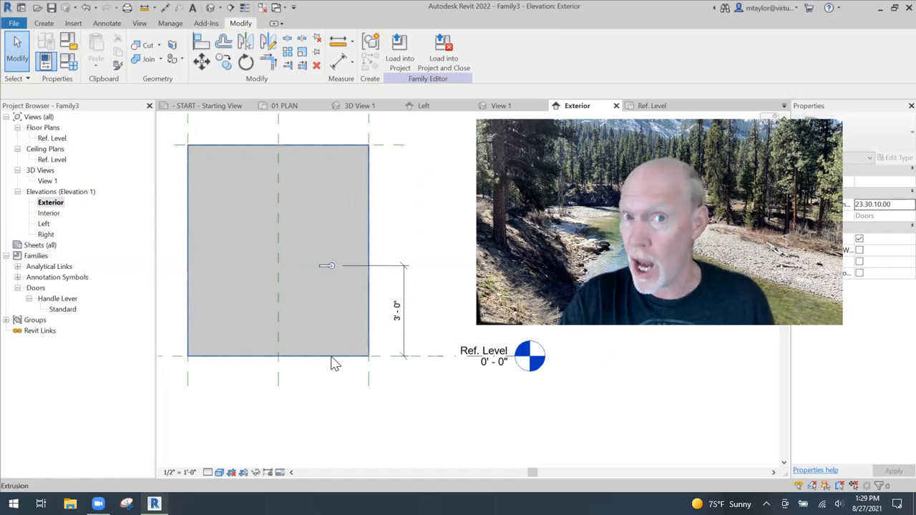
Dimension the horizontal distance from the reference plane at the panel's nearer side edge to the exterior lever handle's centerline.
key(d)
key(i)
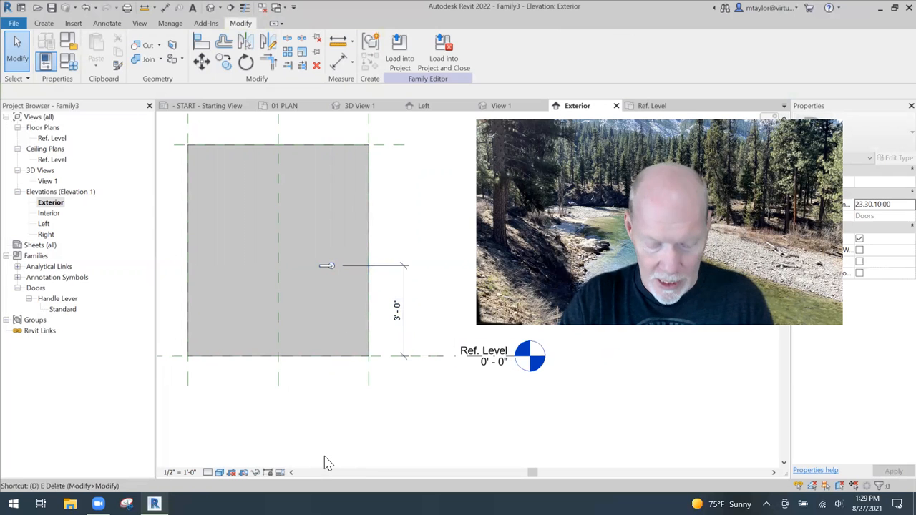
scroll(398, 211, down, 2)
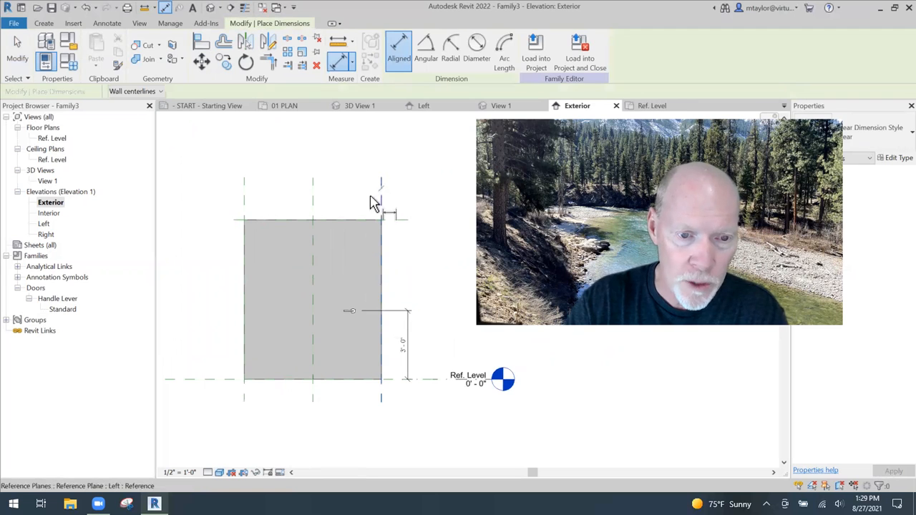
scroll(354, 312, up, 4)
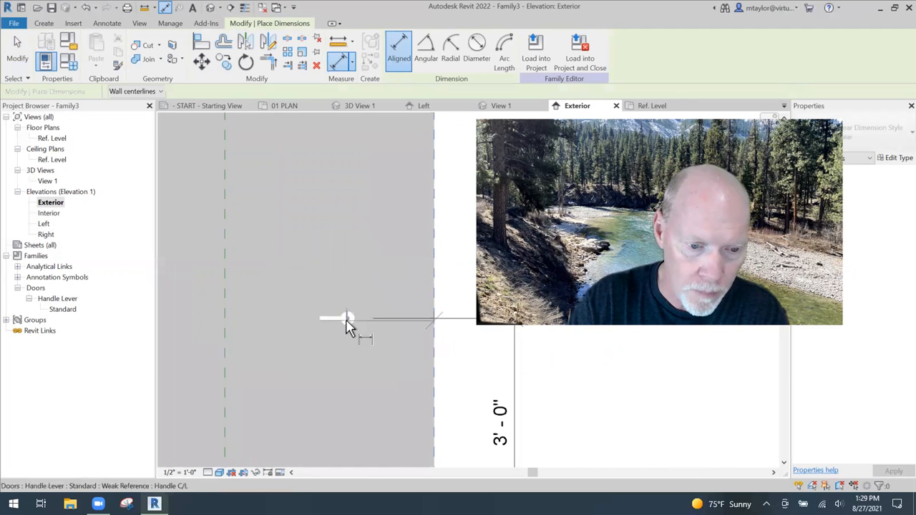
click(350, 316)
scroll(347, 242, down, 1)
scroll(346, 242, down, 1)
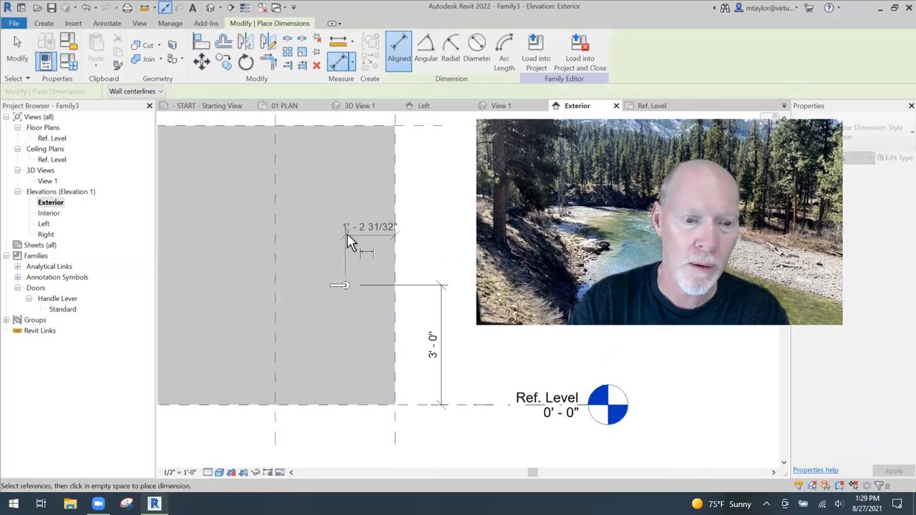
click(351, 226)
key(Escape)
key(Escape)
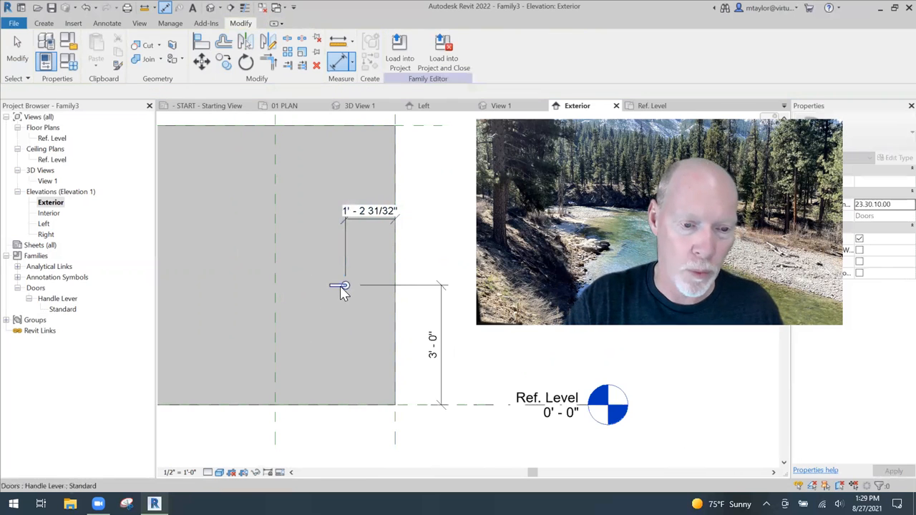
Set the exterior lever handle's distance from the nearer door edge to 3".
click(341, 286)
double_click(376, 216)
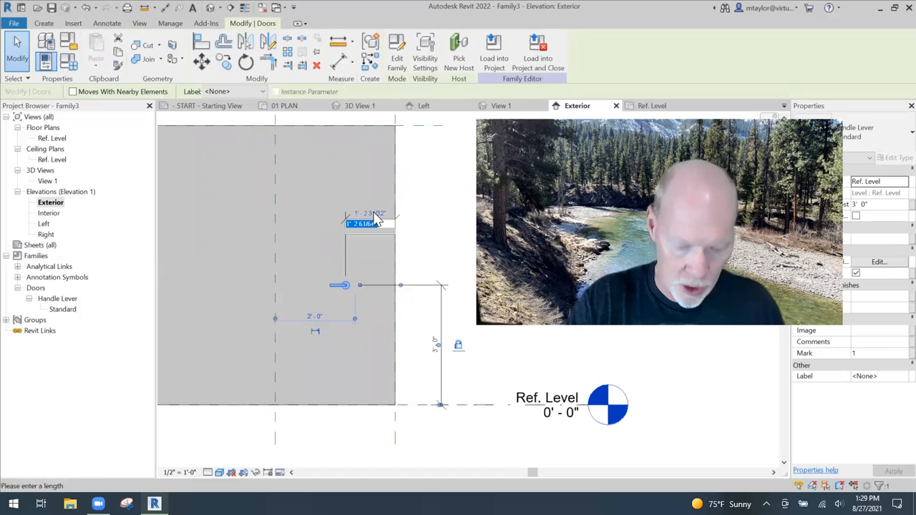
text(3")
key(Return)
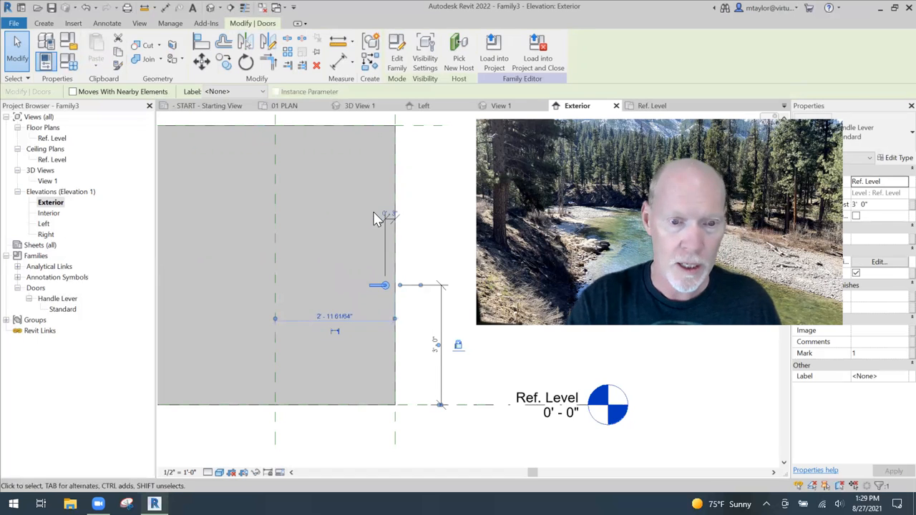
click(442, 202)
click(401, 211)
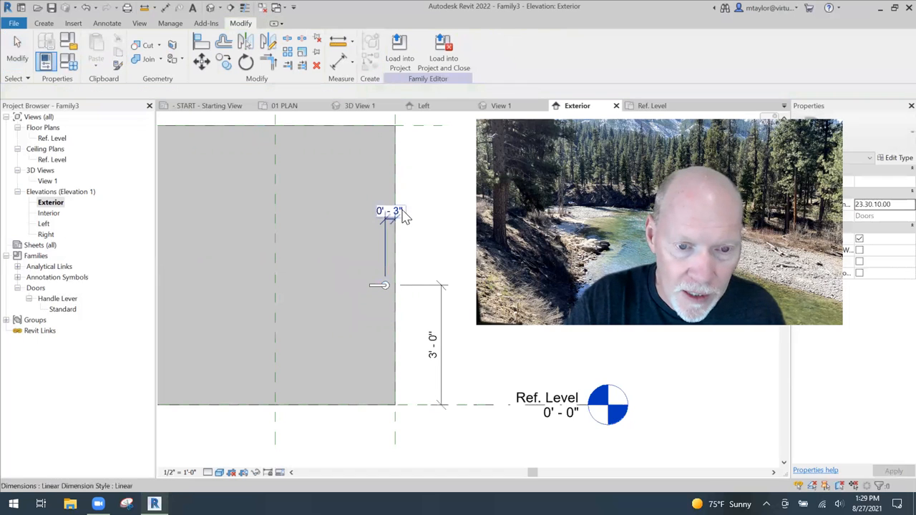
click(412, 245)
scroll(433, 229, down, 3)
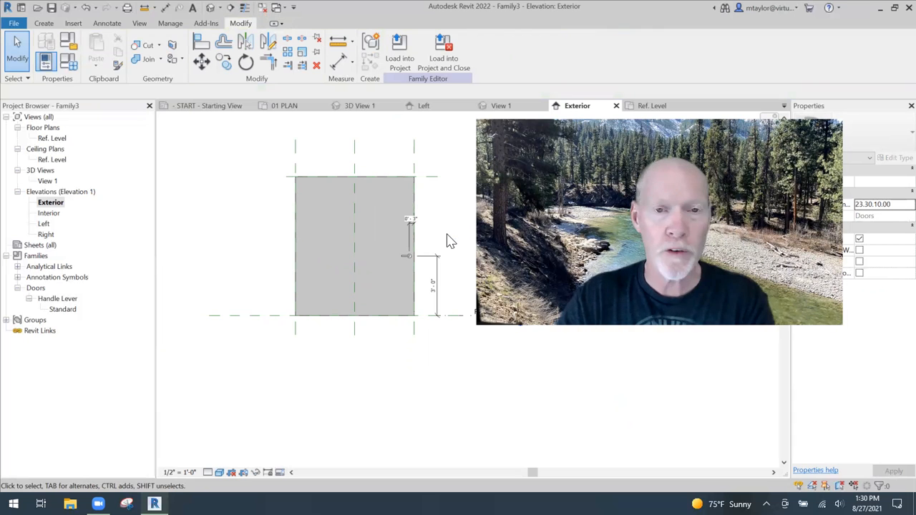
Open the Interior elevation and set its visual style to Shaded.
double_click(49, 214)
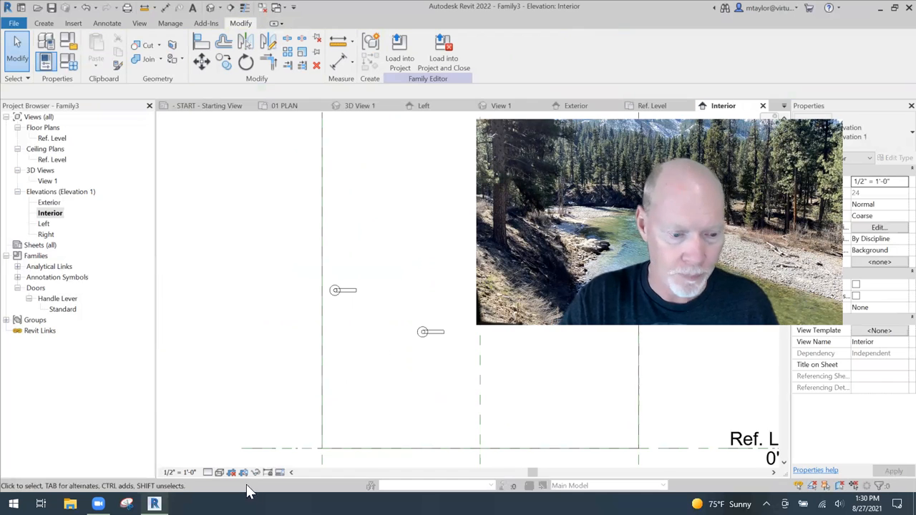
click(219, 472)
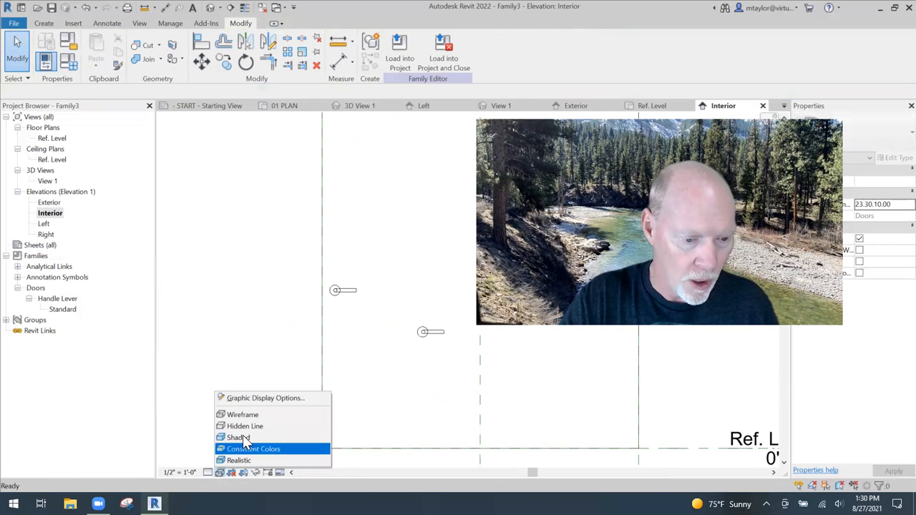
click(243, 438)
scroll(267, 364, down, 2)
middle_drag(267, 364, 247, 305)
Dimension the interior lever handle's height from Ref. Level and its horizontal distance from the reference plane at the nearer door edge.
key(d)
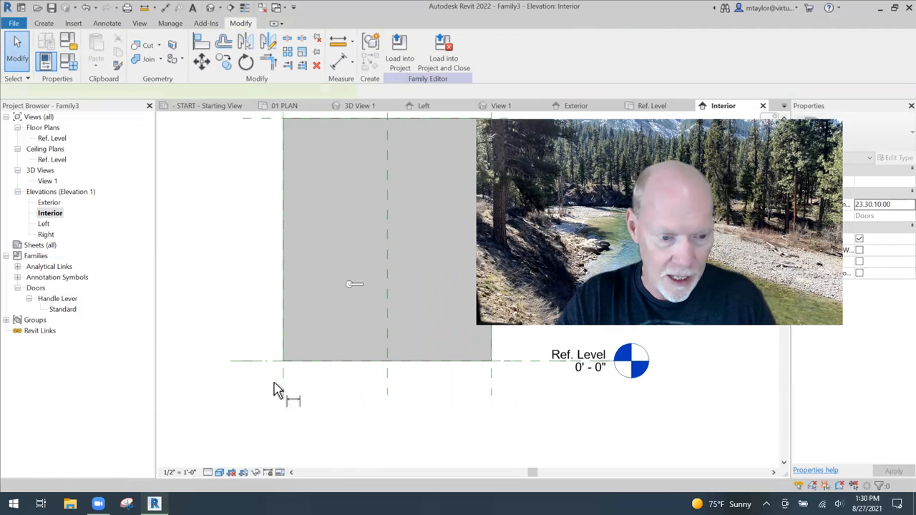
key(i)
click(276, 361)
click(343, 285)
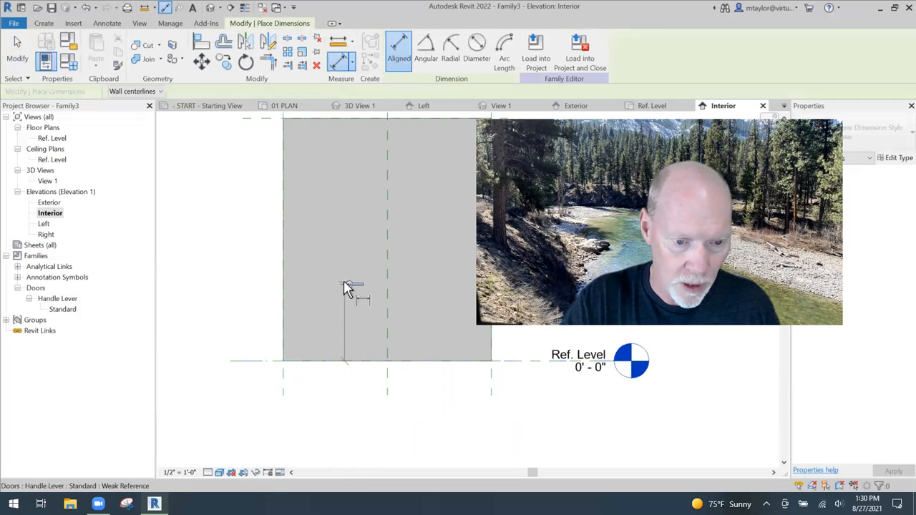
click(234, 297)
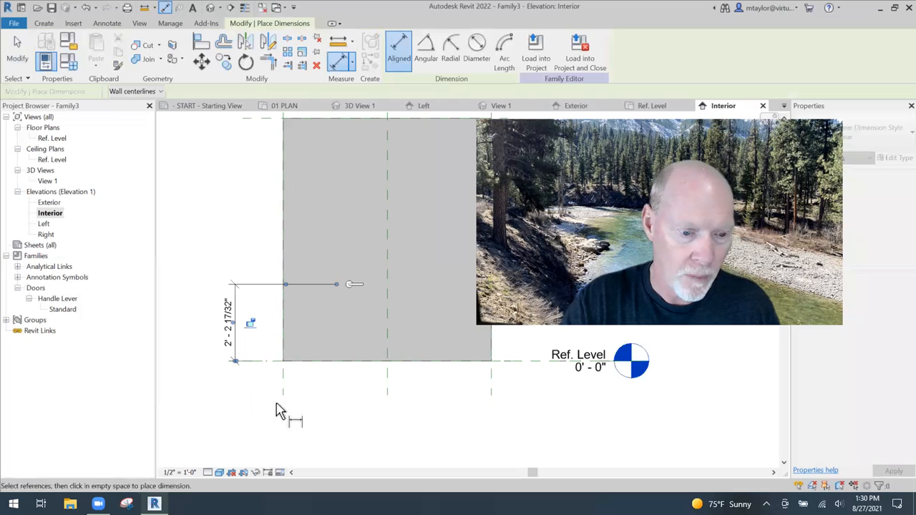
click(285, 383)
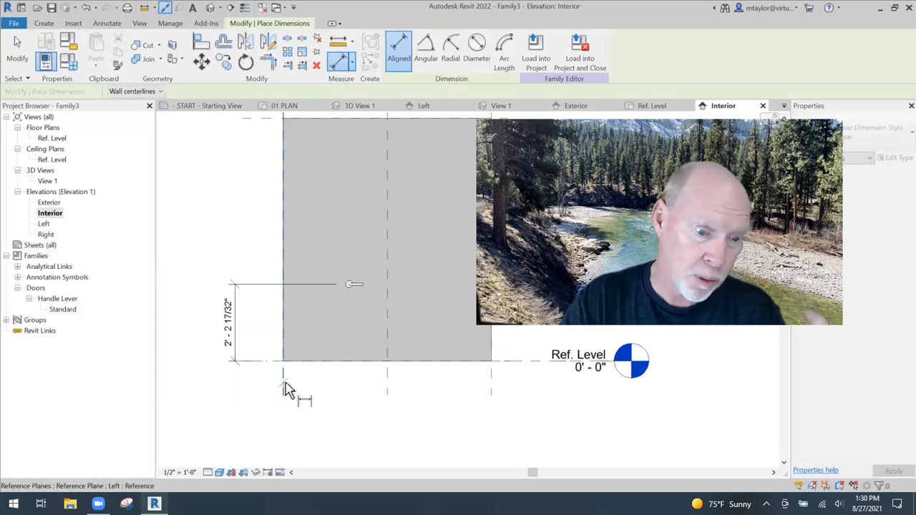
click(335, 262)
click(265, 213)
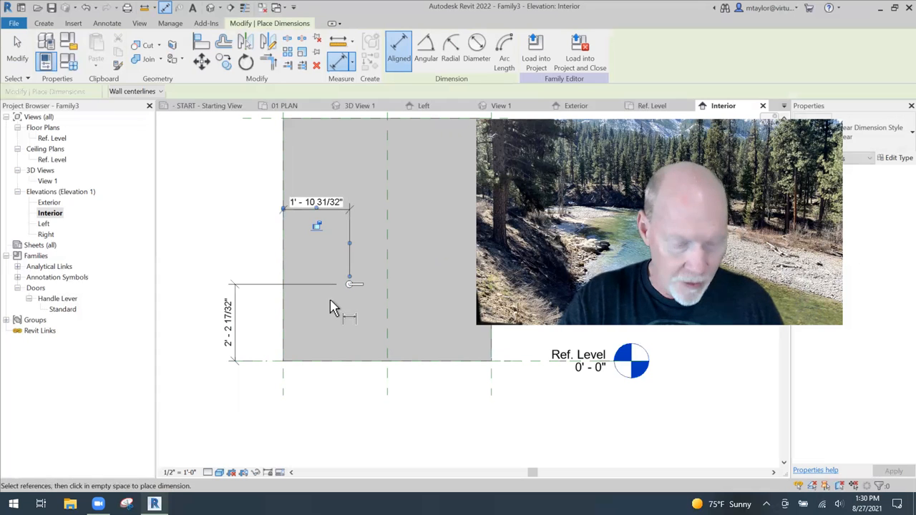
key(Escape)
key(Escape)
Set the interior lever handle's distance from the nearer door edge to 3" and its height above Ref. Level to 3' - 0".
click(361, 284)
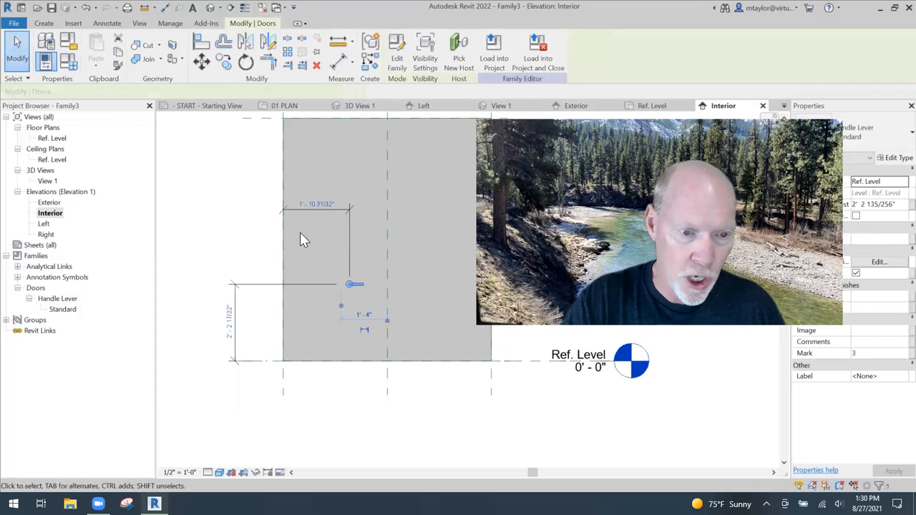
click(320, 207)
click(320, 204)
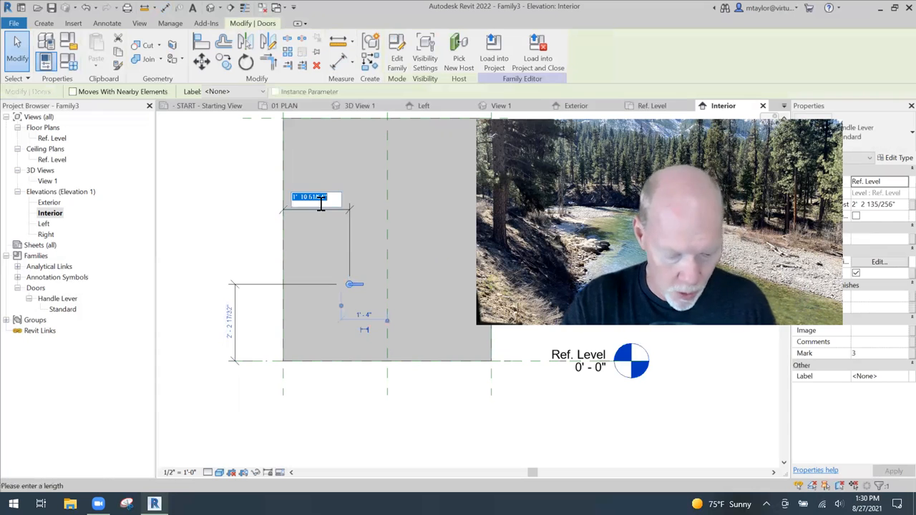
key(Return)
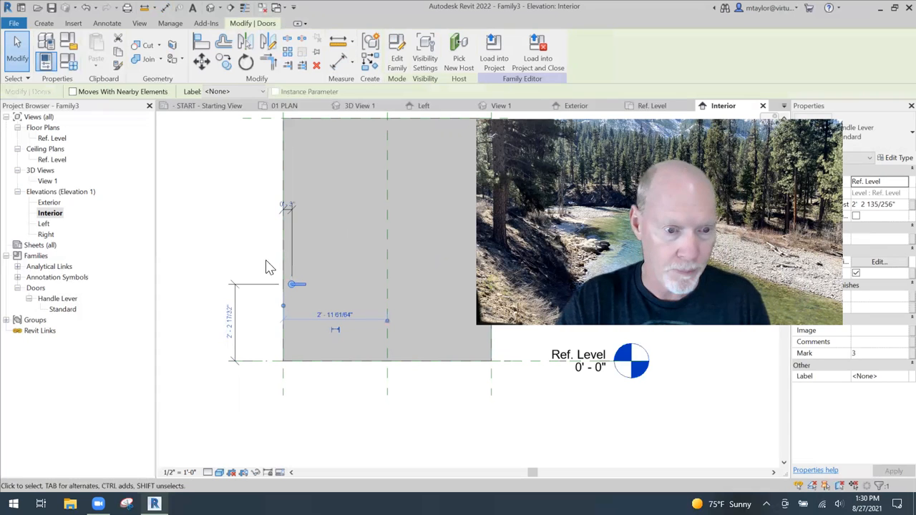
click(229, 322)
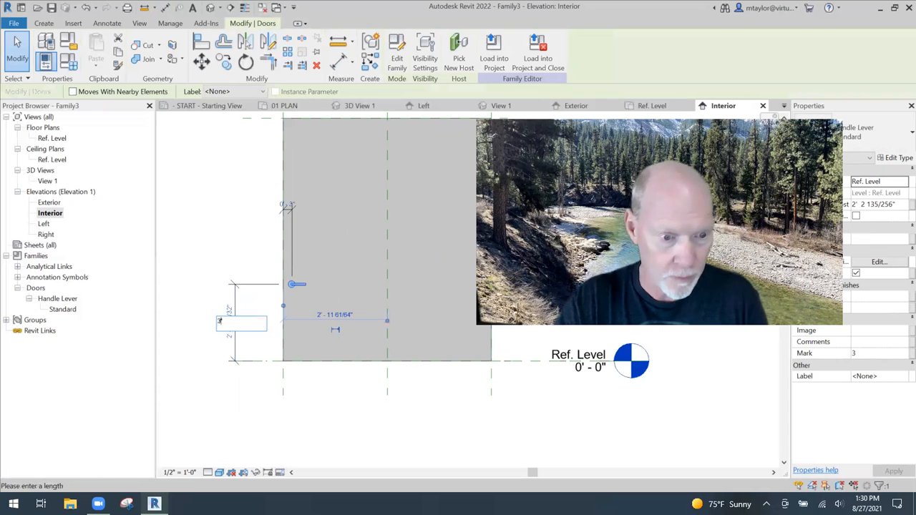
text(3)
key(Return)
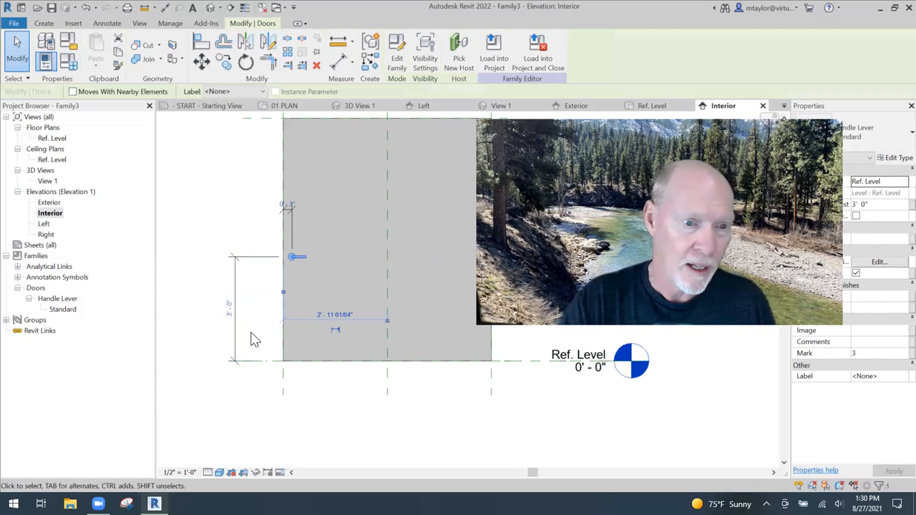
click(237, 392)
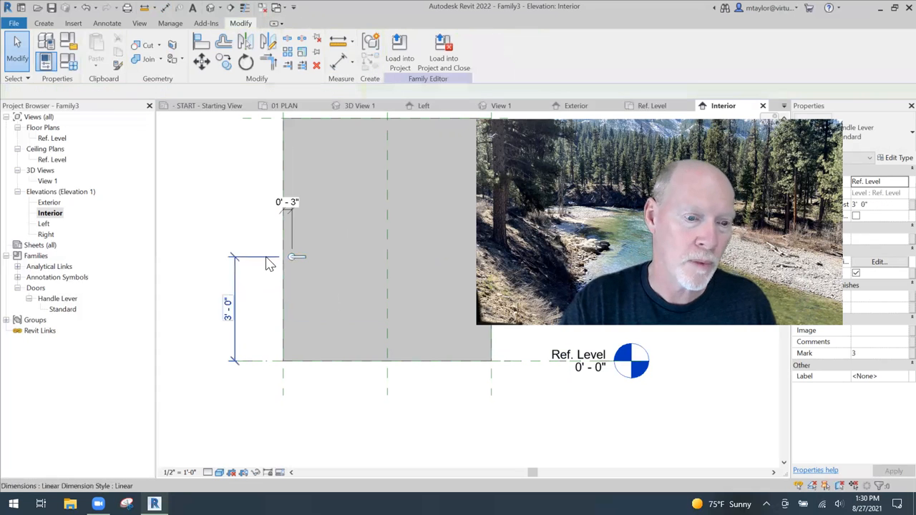
Lock the interior lever handle's height dimension and its edge-distance dimension in the Interior elevation.
click(268, 263)
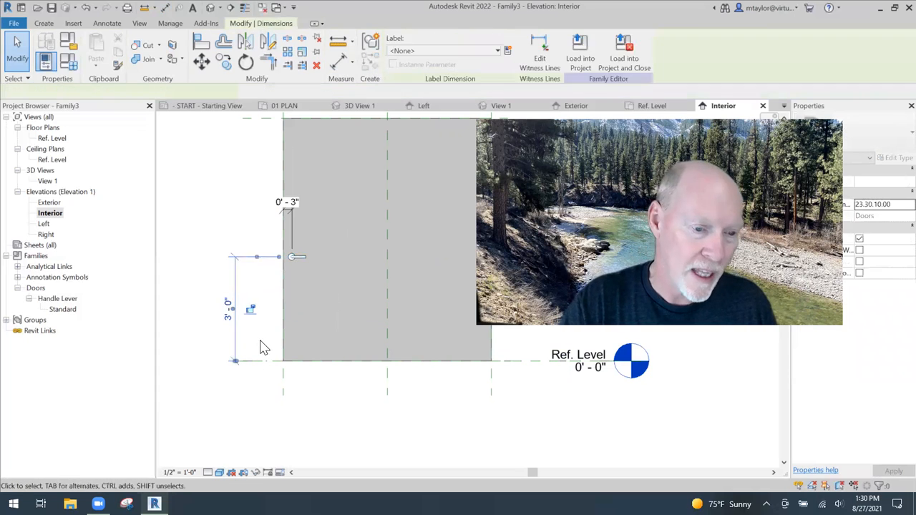
click(251, 393)
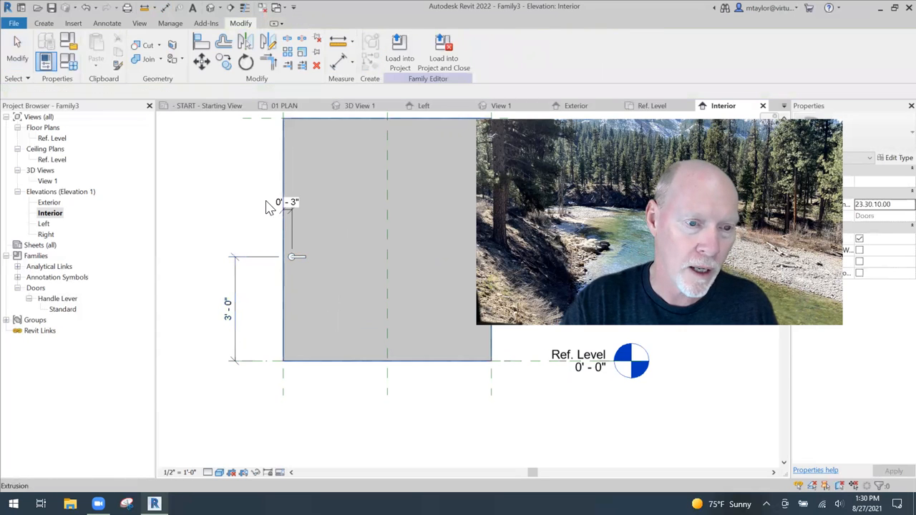
click(289, 231)
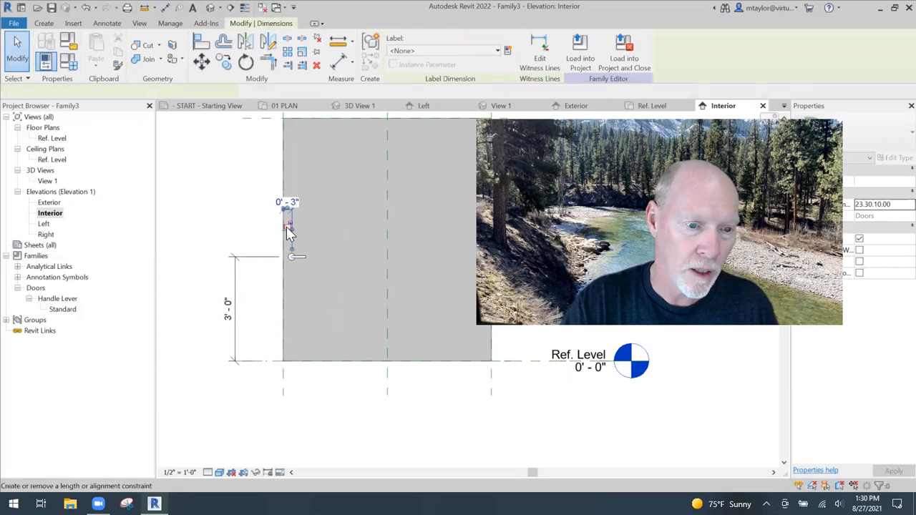
click(250, 235)
scroll(315, 294, down, 3)
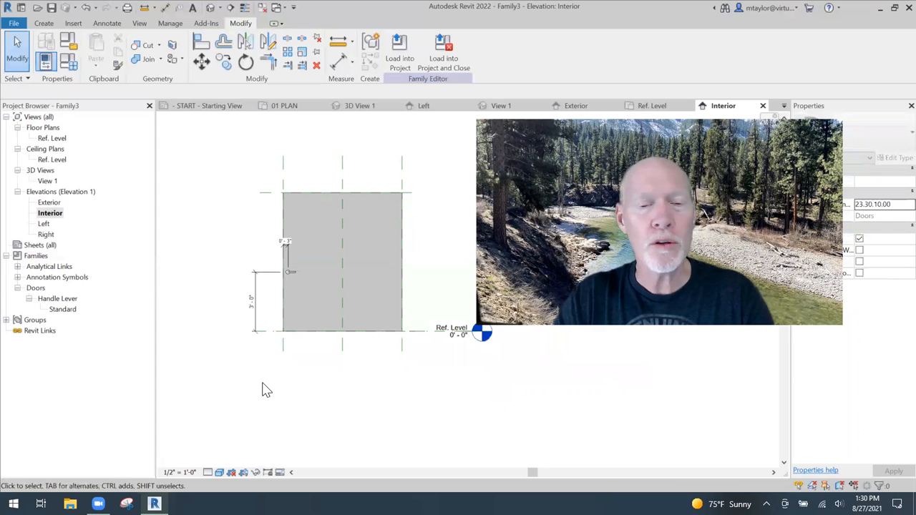
Open the Ref. Level floor plan and turn off Plan/RCP display for the interior lever handle.
double_click(53, 139)
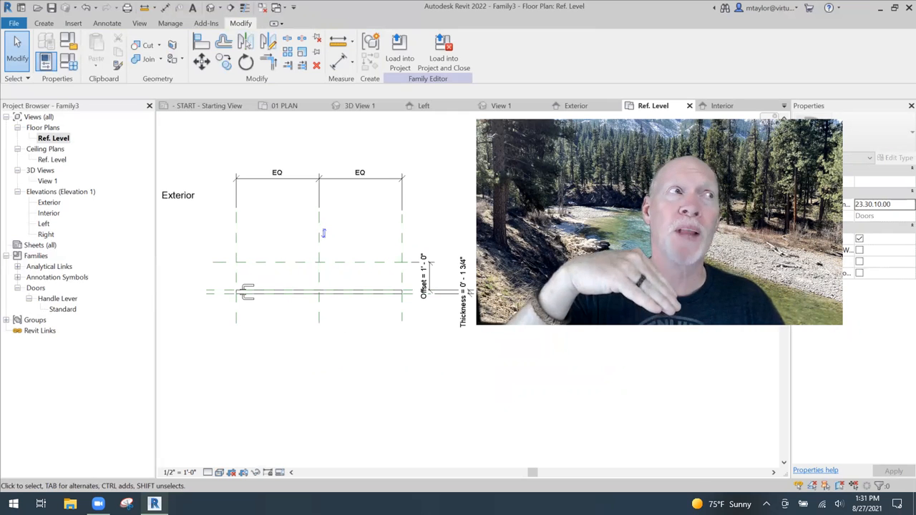
key(super)
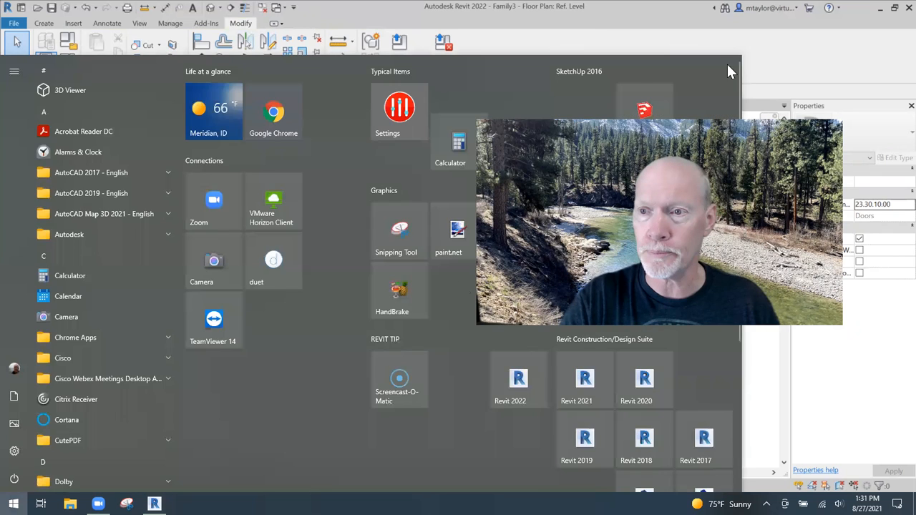
click(786, 66)
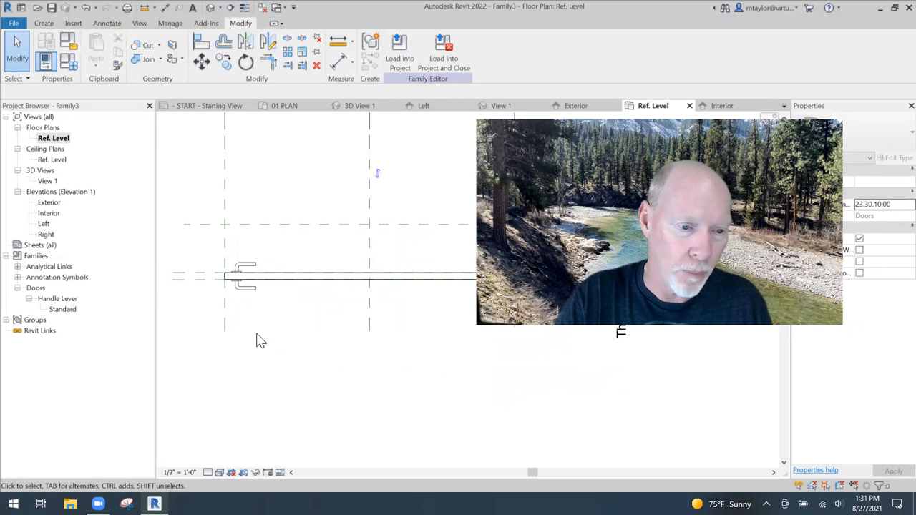
click(254, 296)
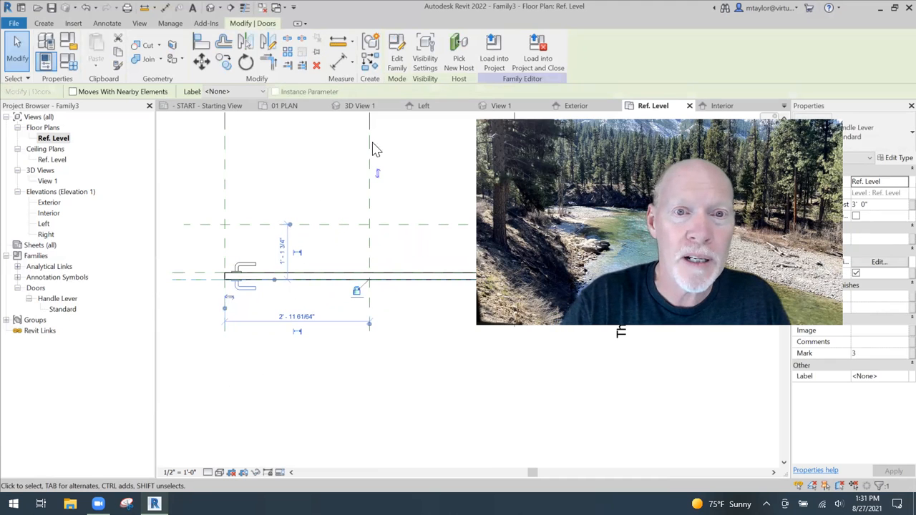
click(425, 63)
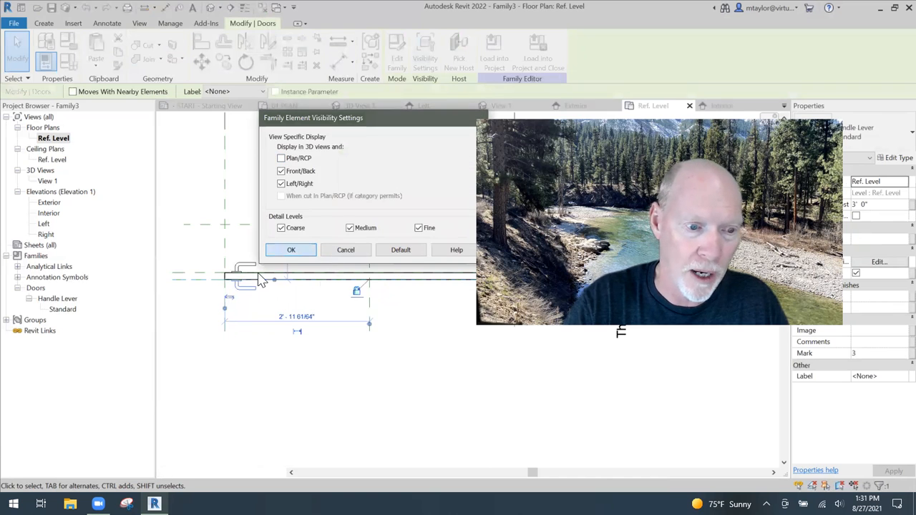
click(274, 252)
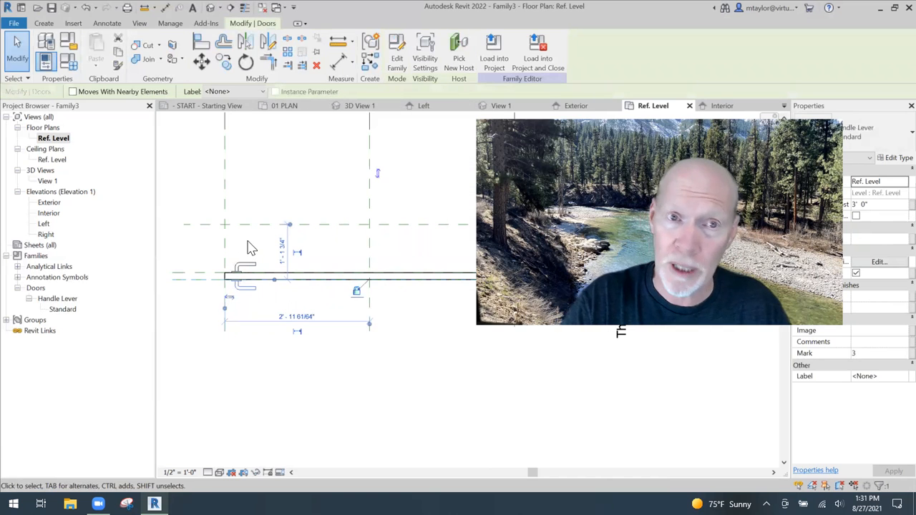
Turn off Plan/RCP display for the exterior lever handle, keeping Front/Back and Left/Right on.
click(351, 254)
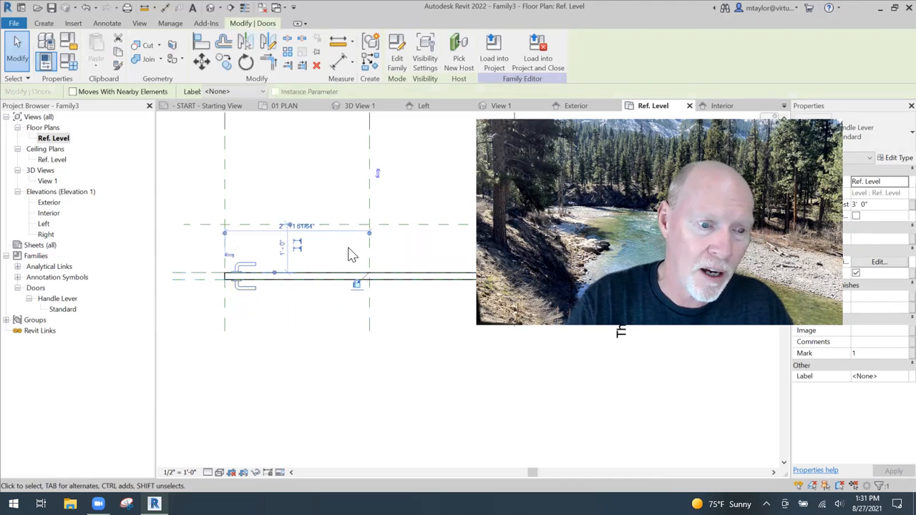
click(425, 58)
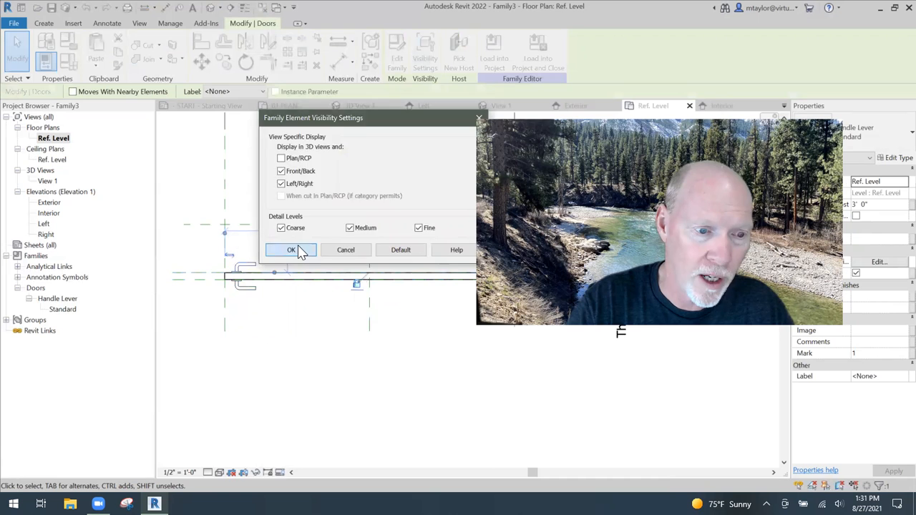
click(292, 250)
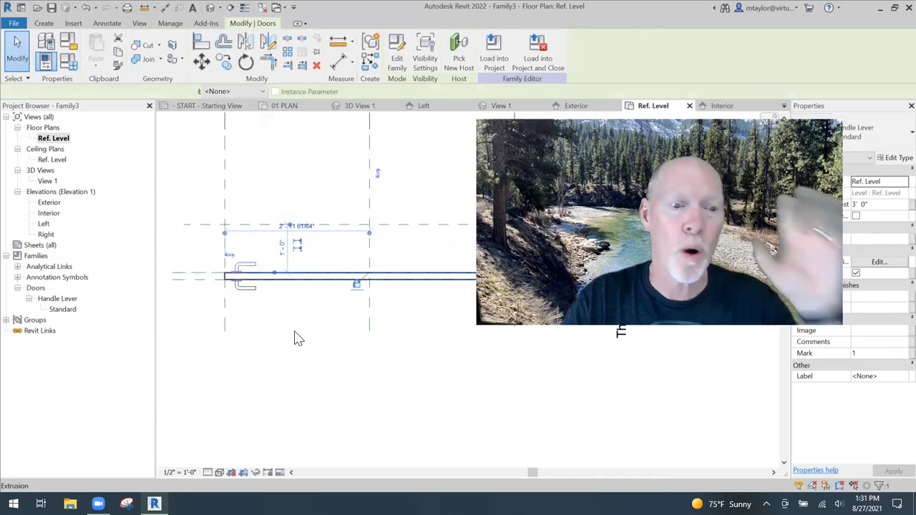
Turn off Plan/RCP and When cut in Plan/RCP display for the door panel extrusion.
click(299, 331)
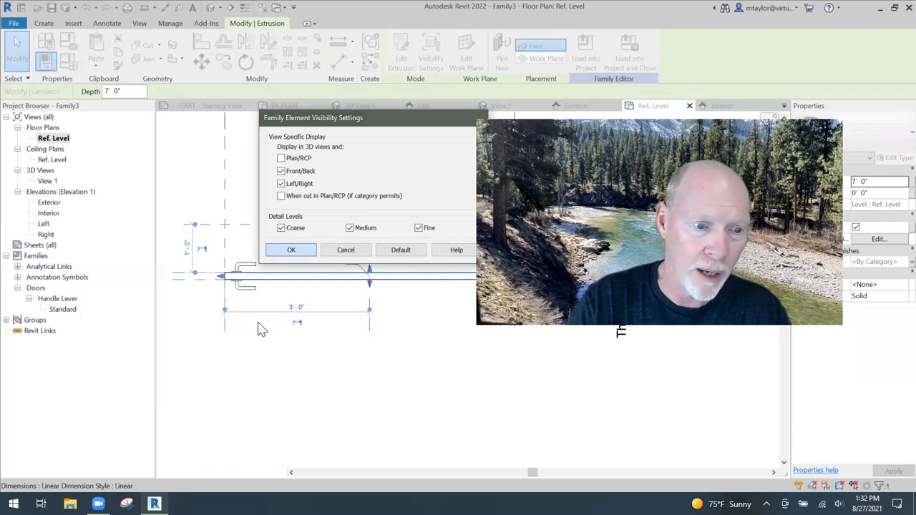
click(290, 249)
click(261, 362)
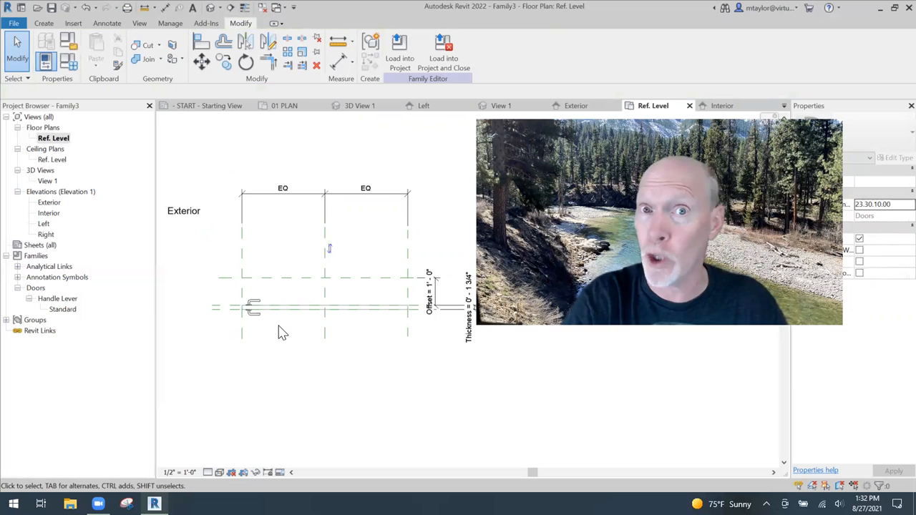
Draw a closed symbolic-line rectangle about 1' - 2" wide and 3' - 9" long on the interior side, from the panel corner opposite the handles.
middle_drag(347, 366, 339, 314)
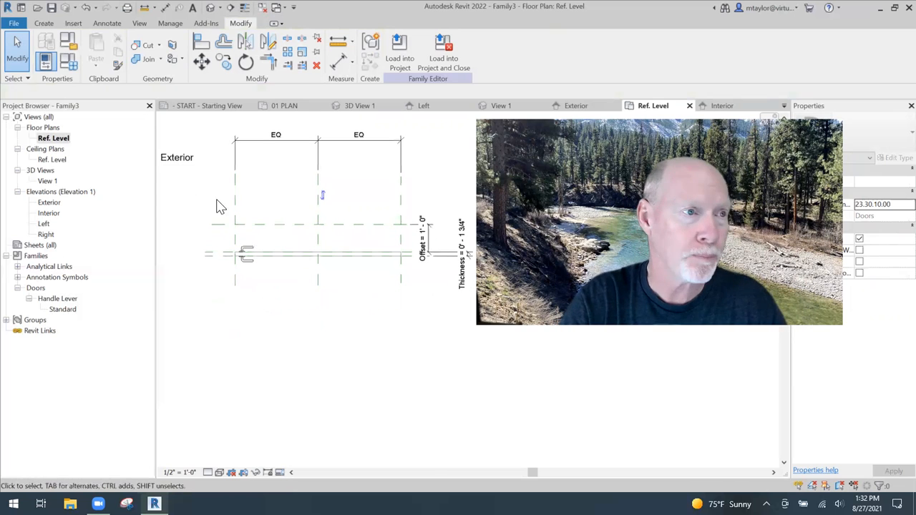
click(107, 23)
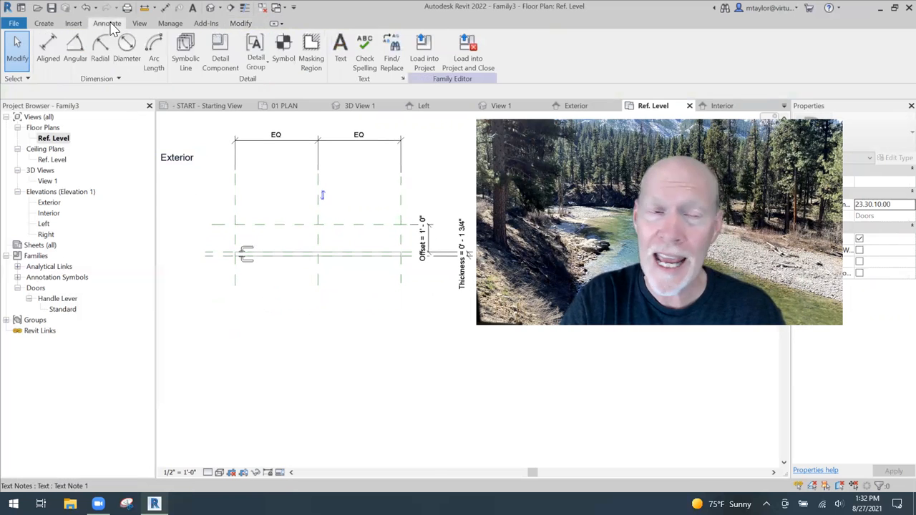
click(188, 51)
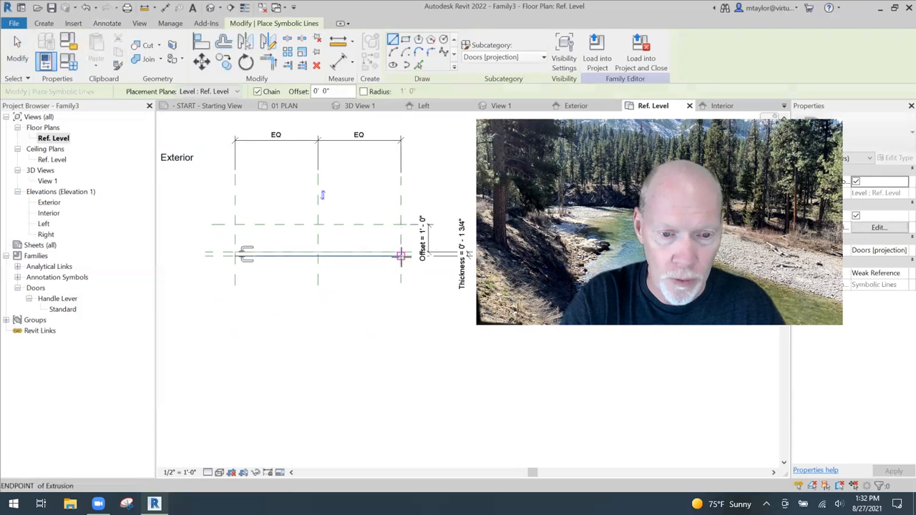
click(401, 255)
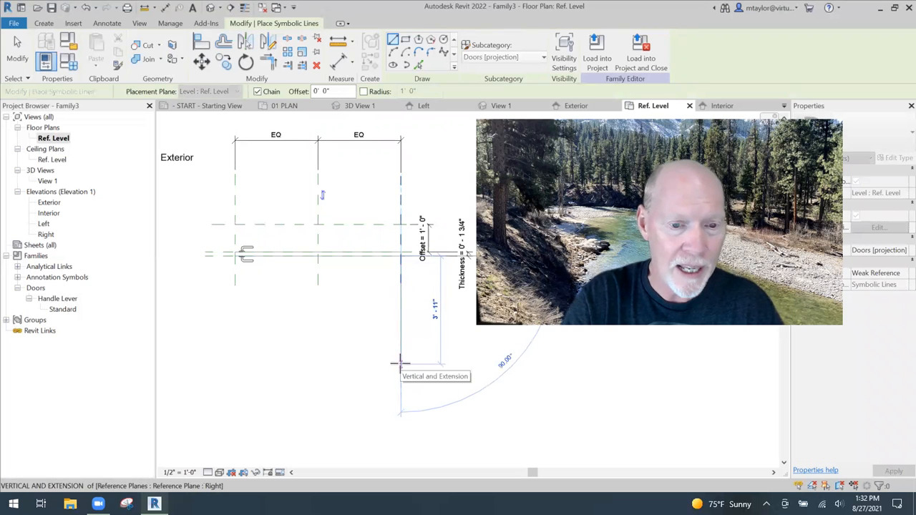
click(401, 359)
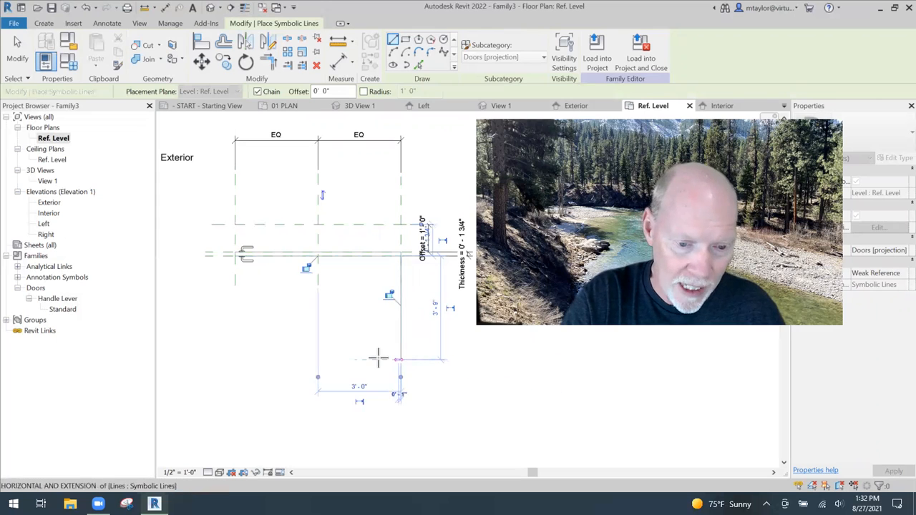
click(368, 359)
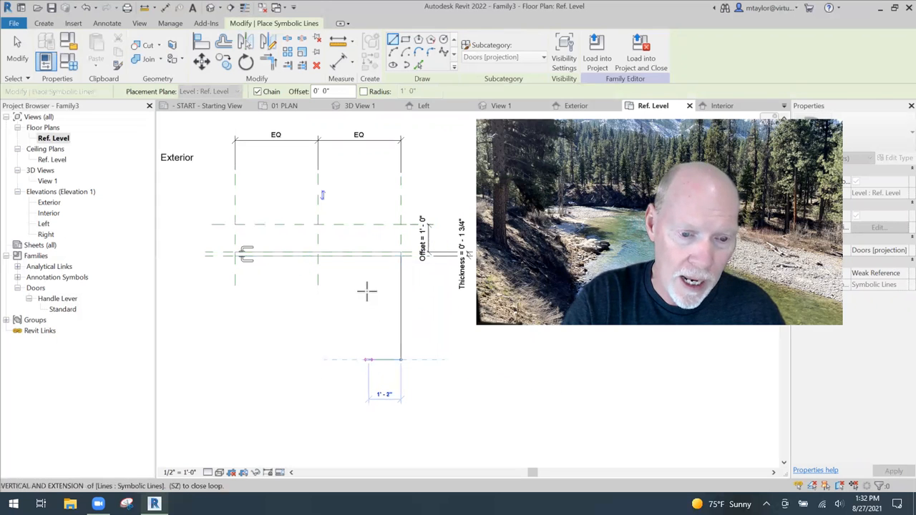
click(369, 255)
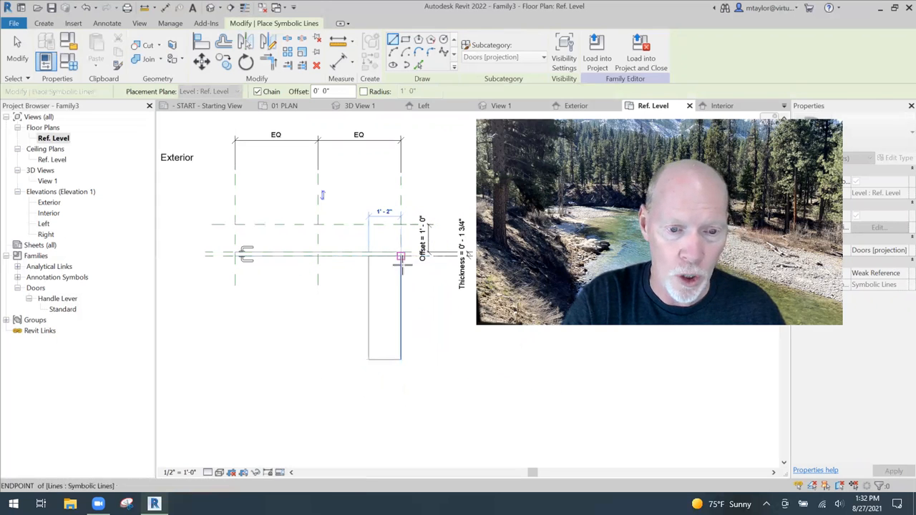
click(403, 264)
key(Escape)
key(Escape)
Assign the four symbolic lines of the open-door rectangle to the Doors [cut] subcategory.
scroll(419, 303, down, 2)
scroll(373, 281, up, 3)
middle_drag(399, 323, 322, 293)
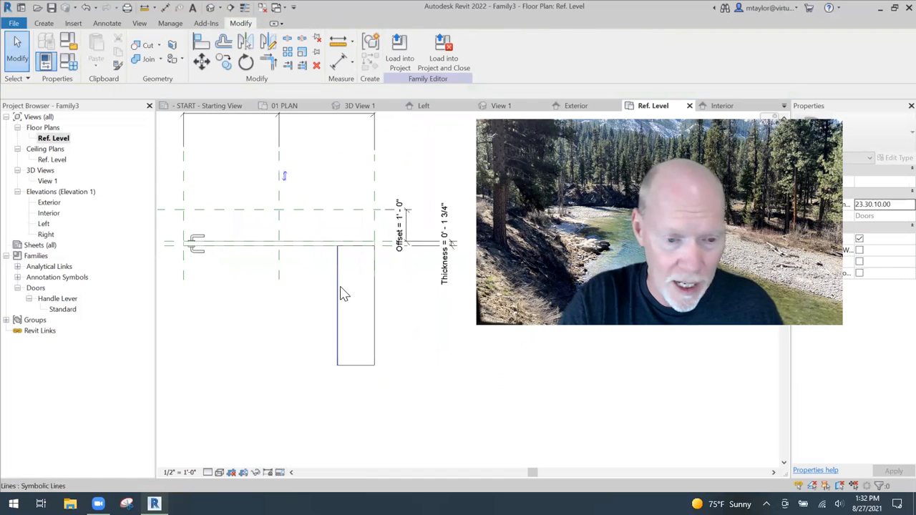
drag(317, 391, 385, 335)
drag(307, 392, 370, 267)
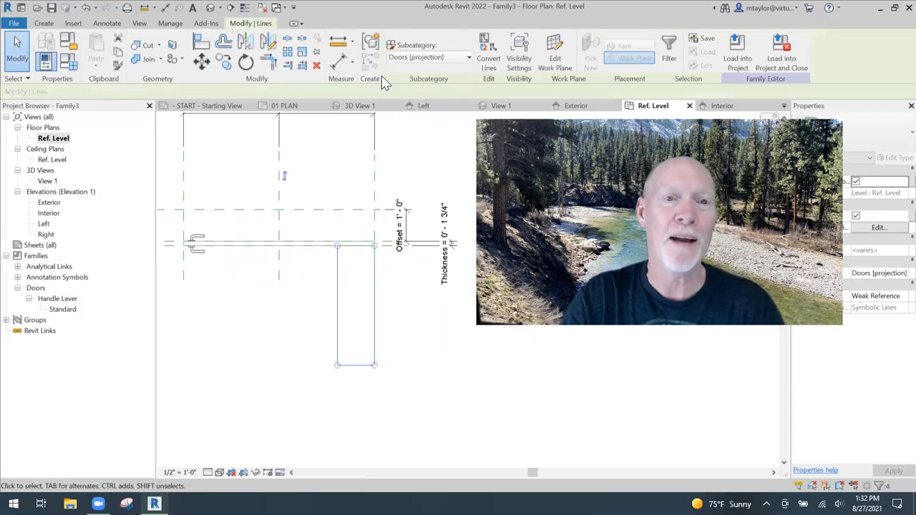
click(442, 59)
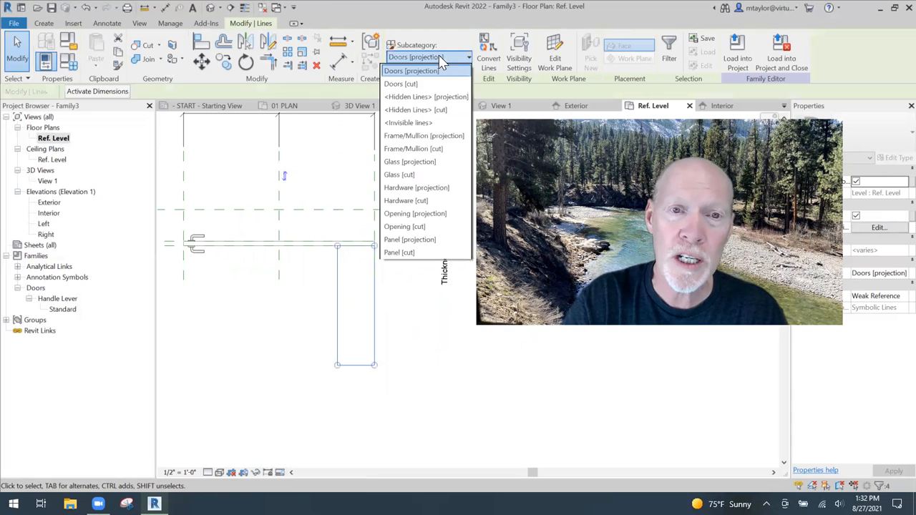
click(401, 83)
click(383, 329)
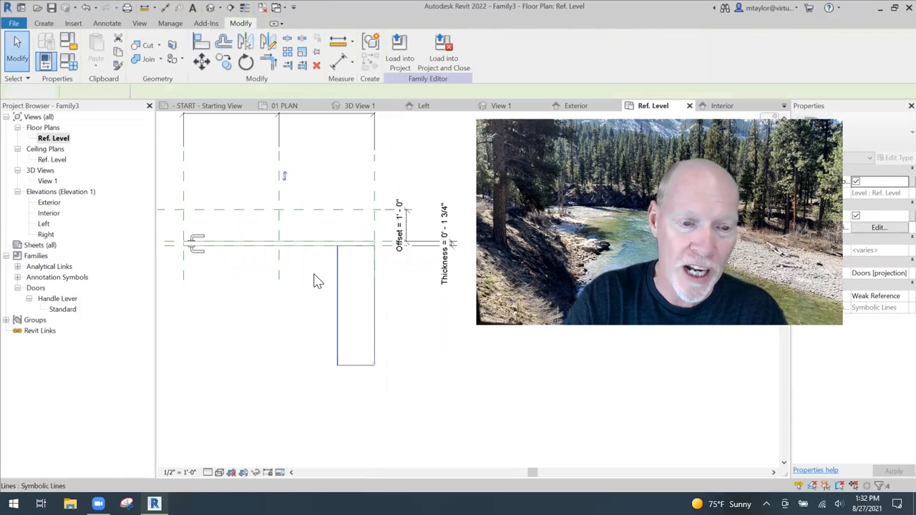
scroll(318, 280, up, 4)
middle_drag(311, 257, 252, 260)
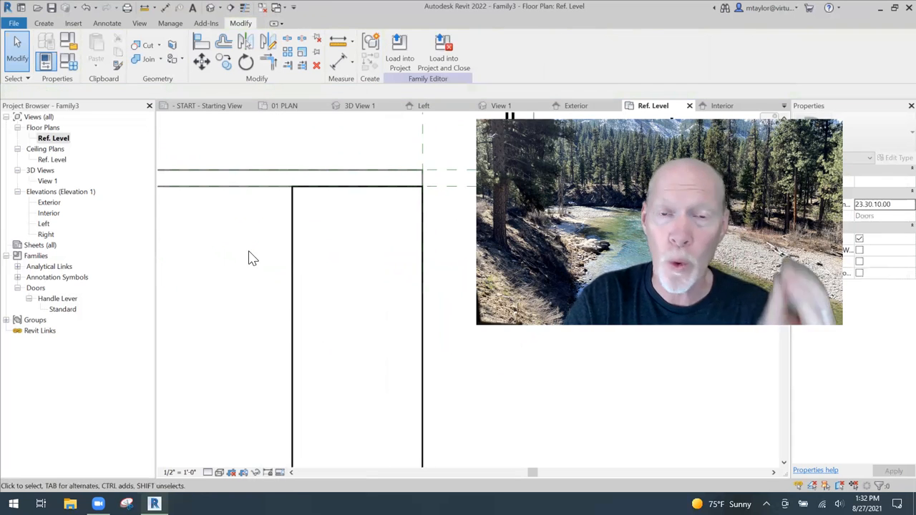
scroll(248, 276, down, 3)
scroll(354, 327, down, 1)
scroll(352, 329, down, 2)
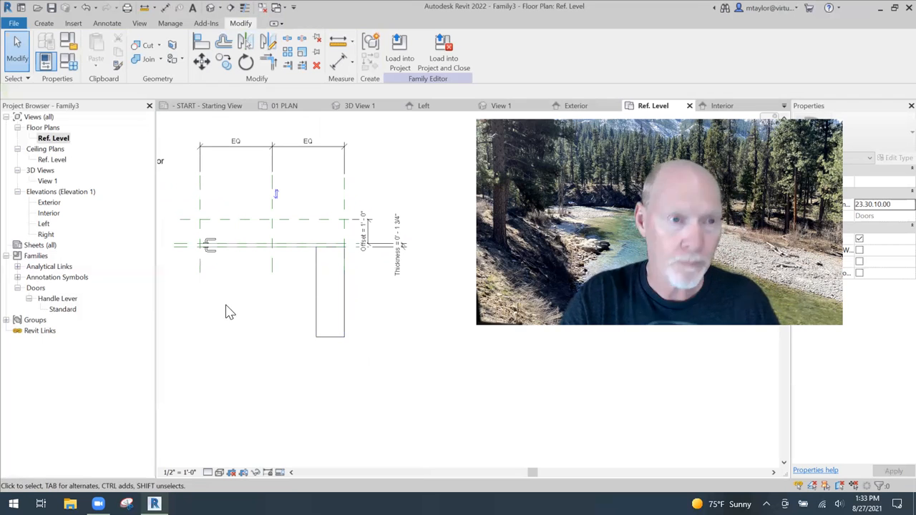
Align the rectangle's hinge-side long line to the Right reference plane and lock the alignment.
click(202, 43)
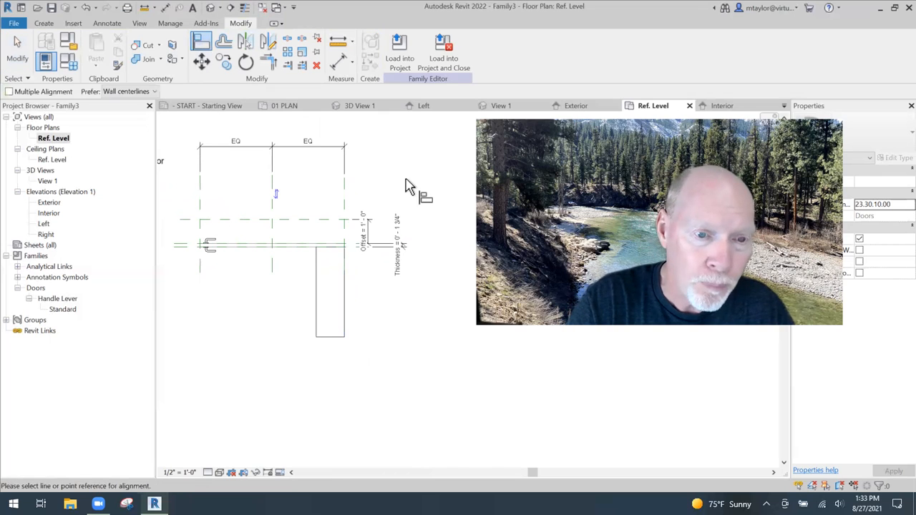
click(346, 203)
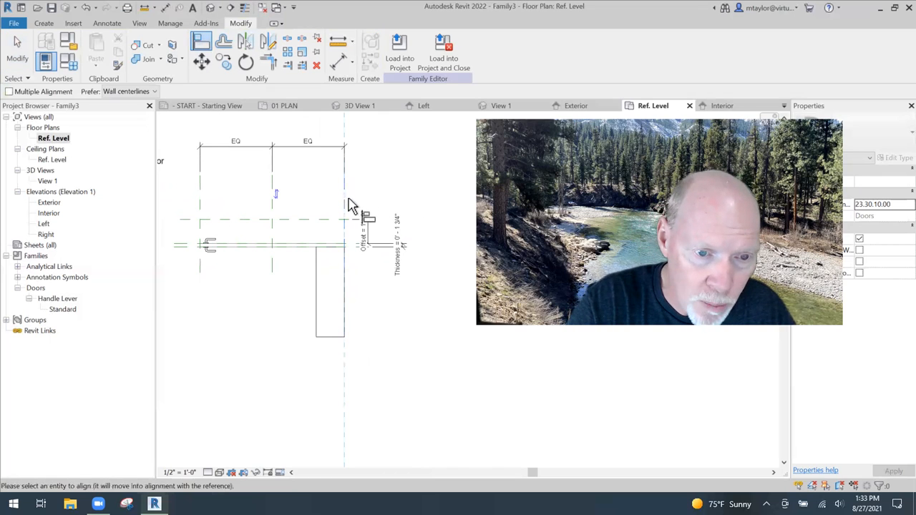
click(345, 310)
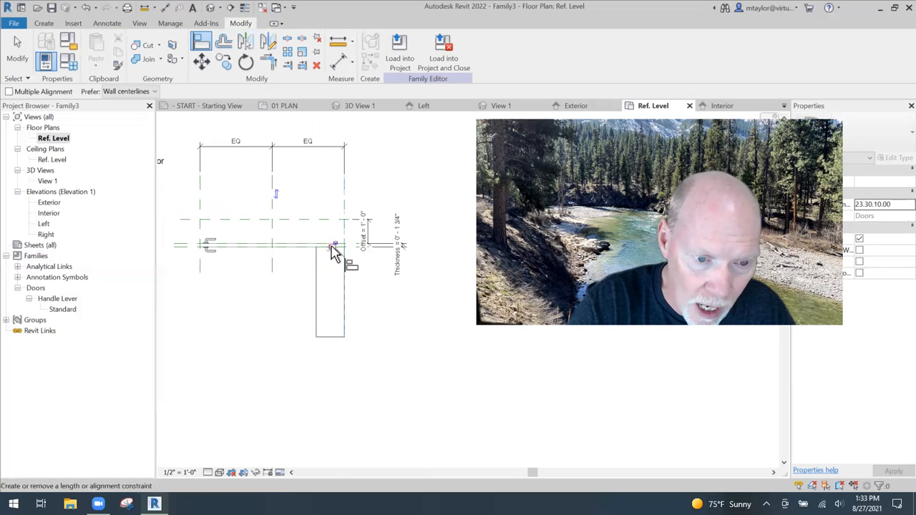
key(Escape)
key(Escape)
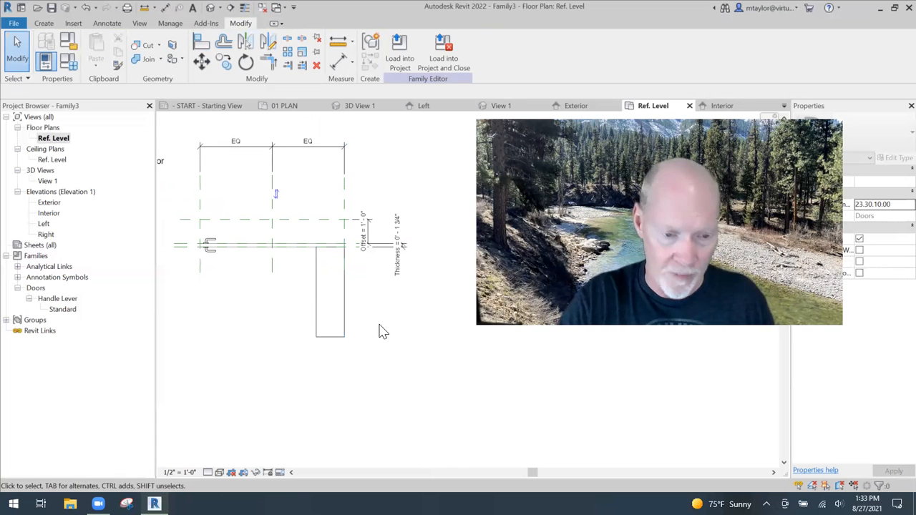
Dimension the rectangle's width from the Right reference plane to its opposite long line, placing the dimension beyond its free end.
key(d)
key(i)
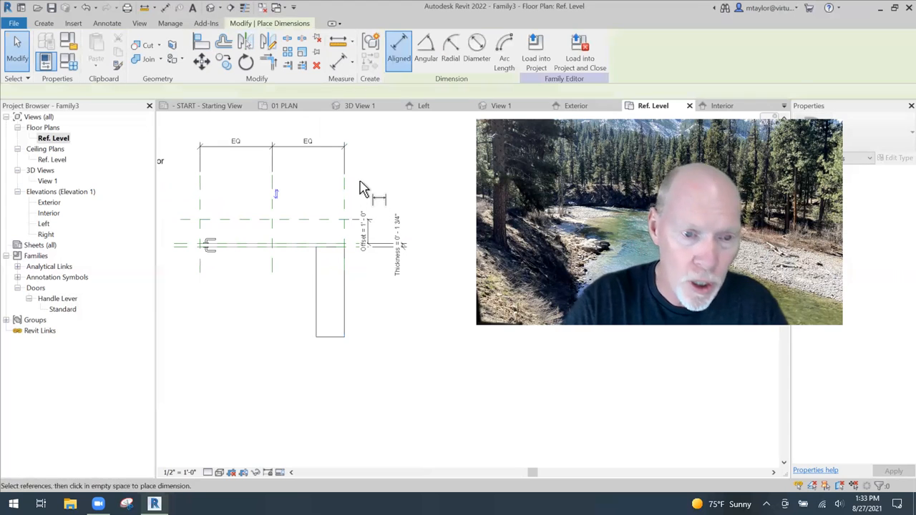
click(344, 190)
click(316, 273)
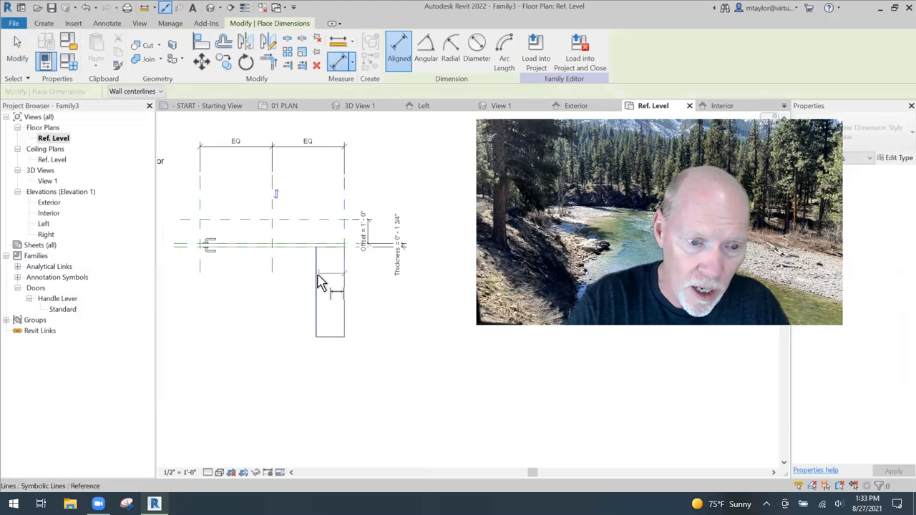
click(318, 348)
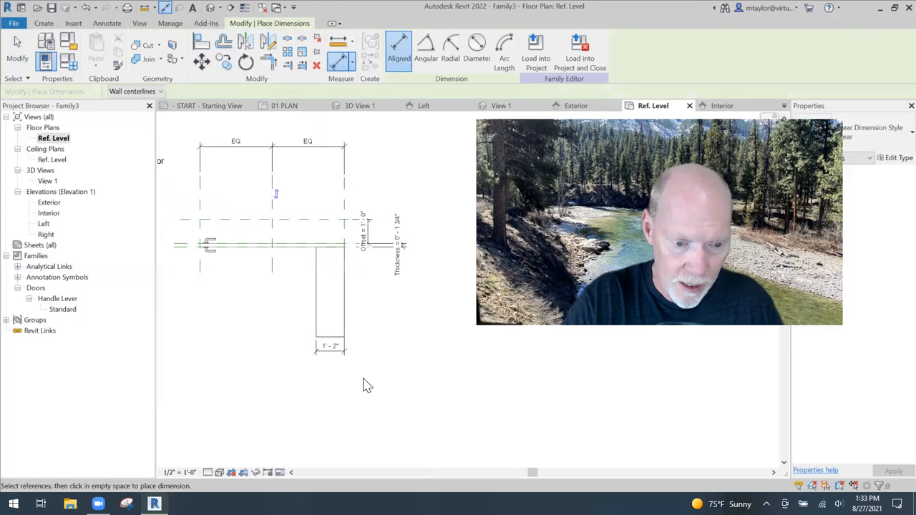
Label the open-door rectangle's width dimension with the Thickness parameter.
key(Escape)
key(Escape)
click(329, 348)
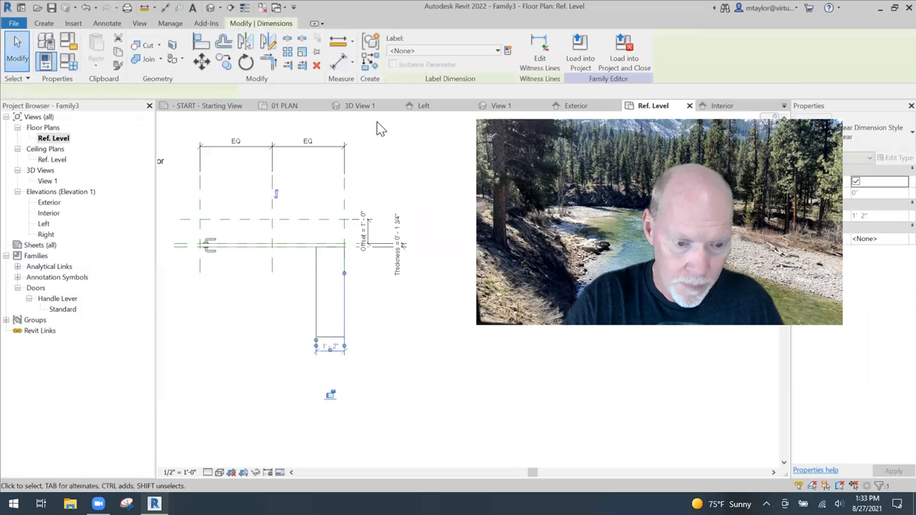
click(439, 57)
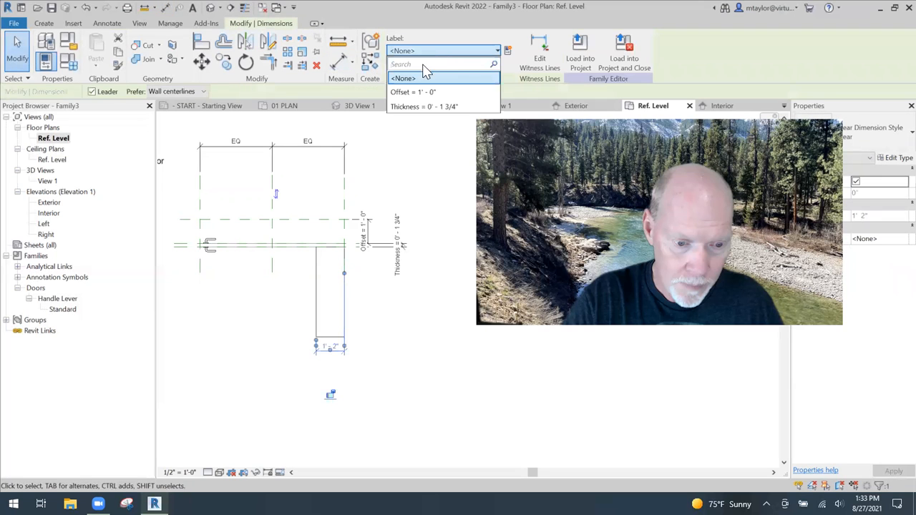
click(412, 106)
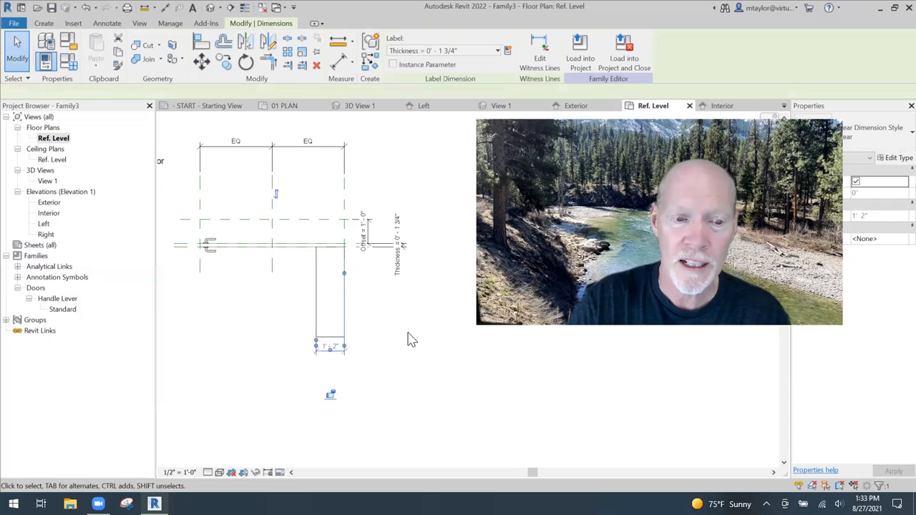
click(351, 323)
scroll(347, 308, up, 2)
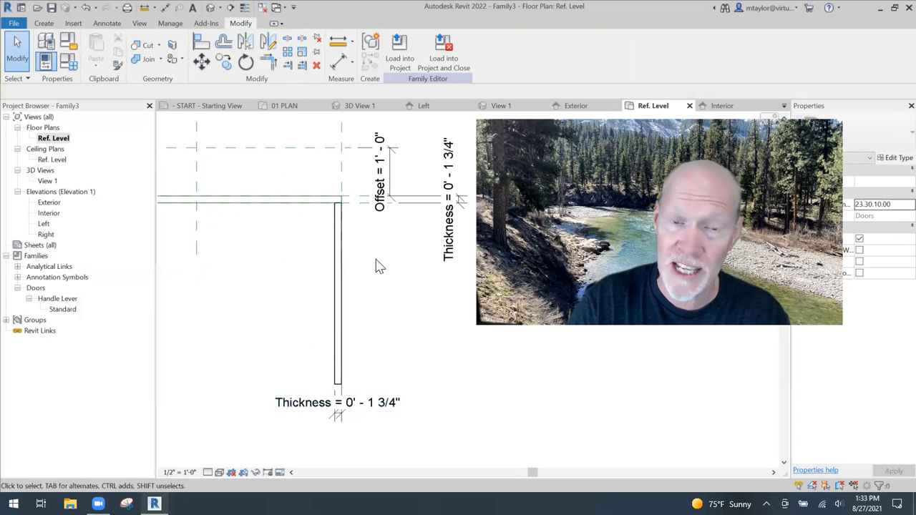
Dimension the overall door width between the outer Left and Right reference planes, placing it beneath the EQ dimension string.
scroll(373, 266, down, 2)
scroll(254, 311, down, 1)
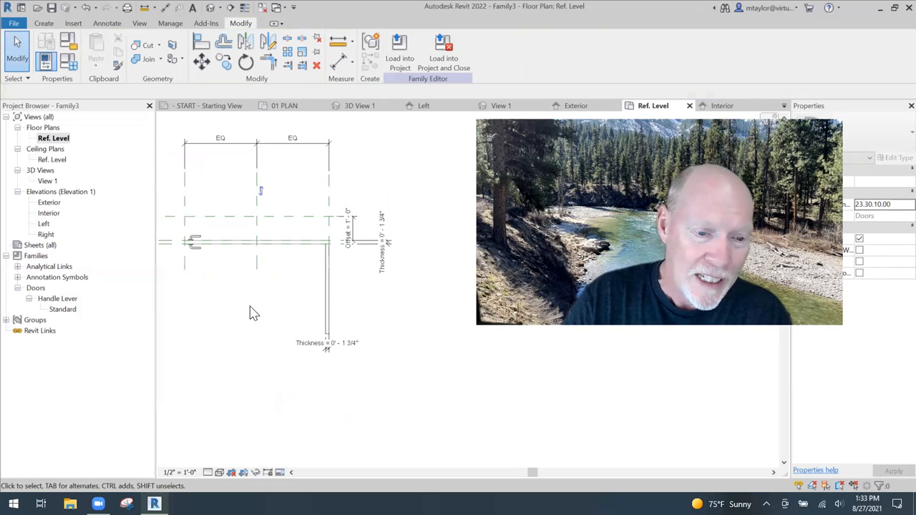
scroll(268, 327, down, 1)
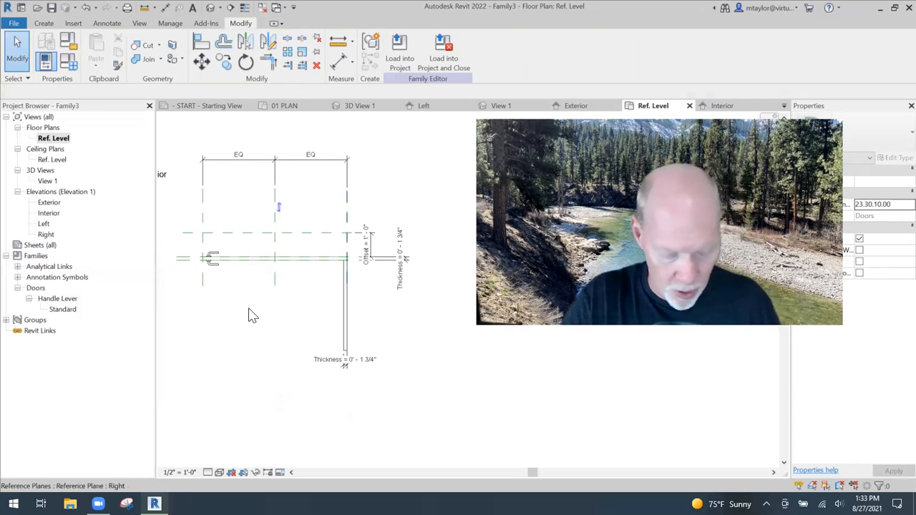
click(204, 213)
click(347, 209)
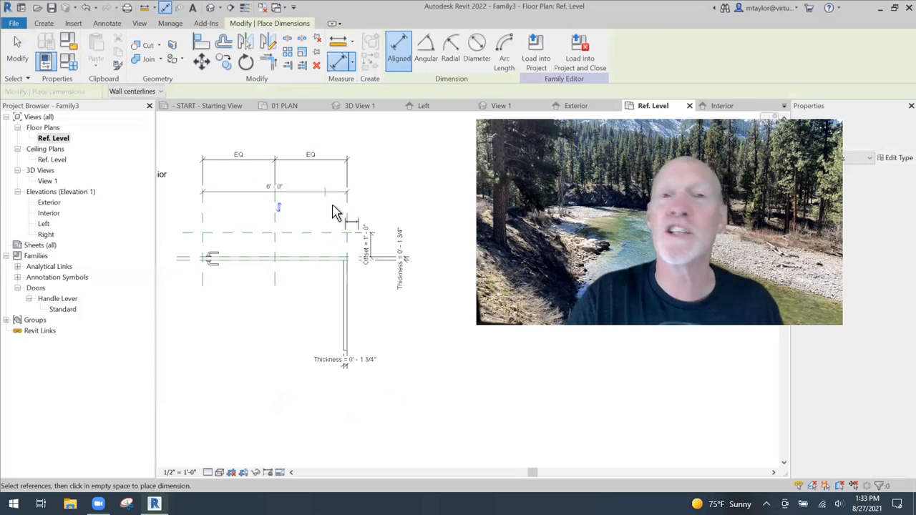
click(337, 213)
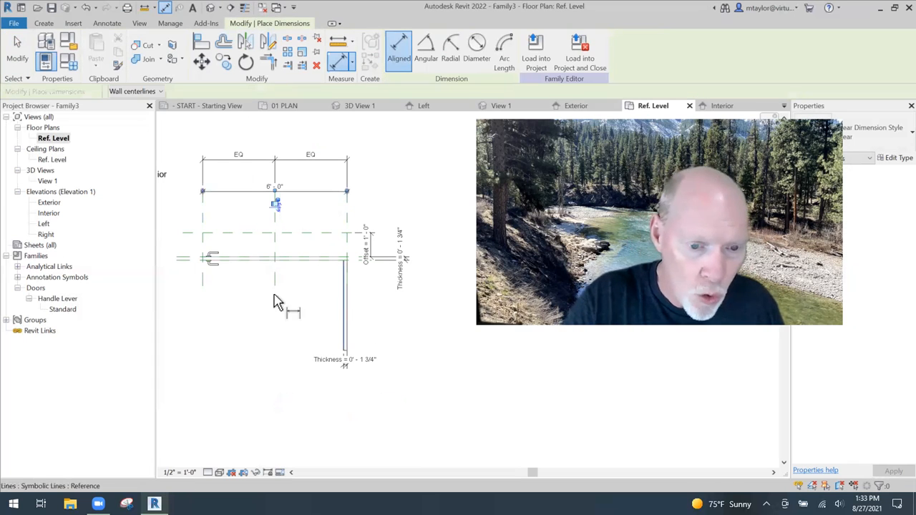
Dimension the open-door rectangle's length from the panel's interior face to its free end line, placing the dimension beside the rectangle.
scroll(335, 311, up, 1)
middle_drag(236, 300, 260, 302)
scroll(237, 305, down, 1)
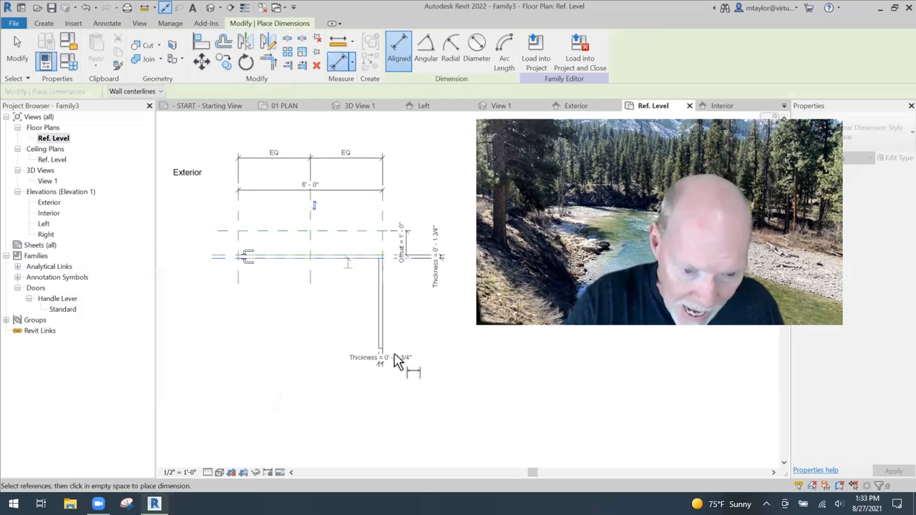
scroll(415, 371, up, 5)
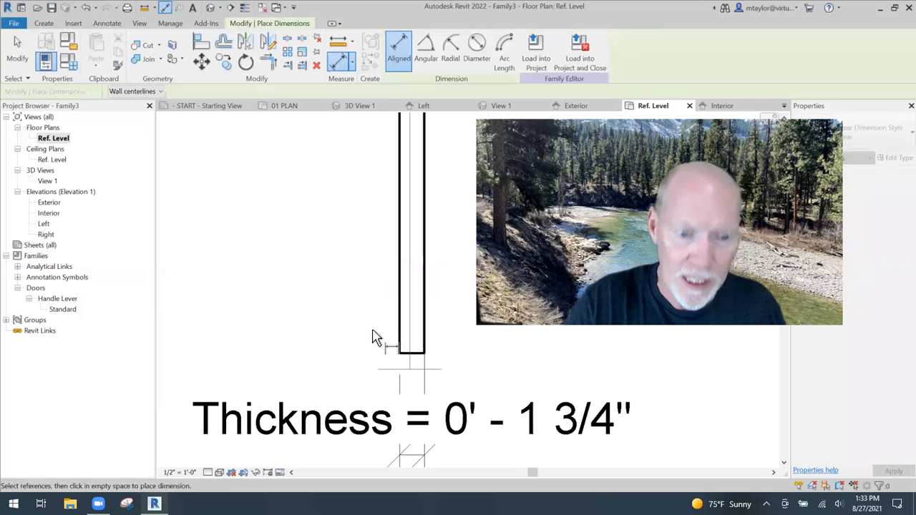
scroll(317, 297, down, 1)
scroll(264, 300, down, 4)
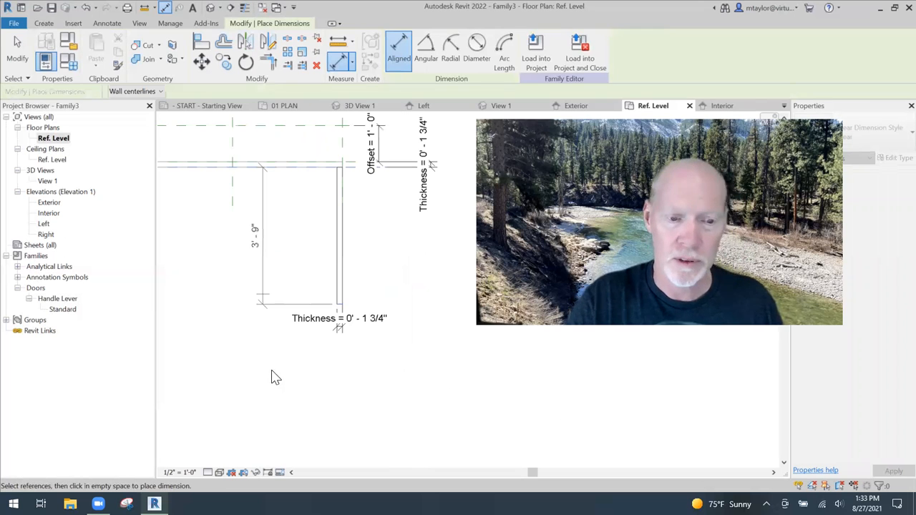
key(Escape)
key(Escape)
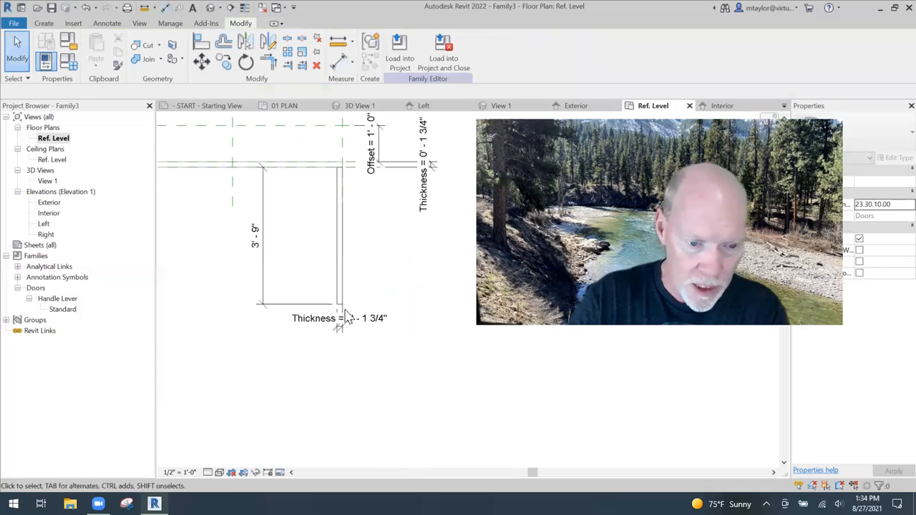
Select the rectangle's free end line and set the open door's length to 6' - 0".
drag(304, 277, 349, 311)
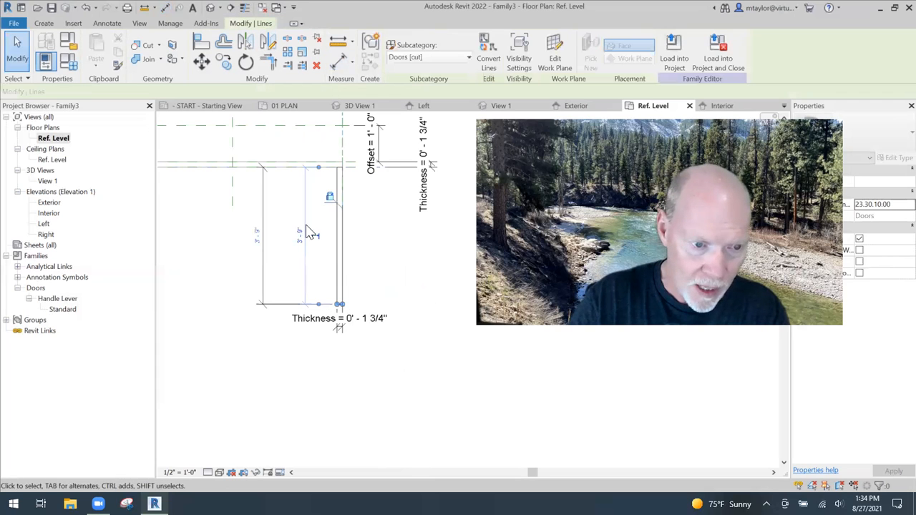
click(258, 234)
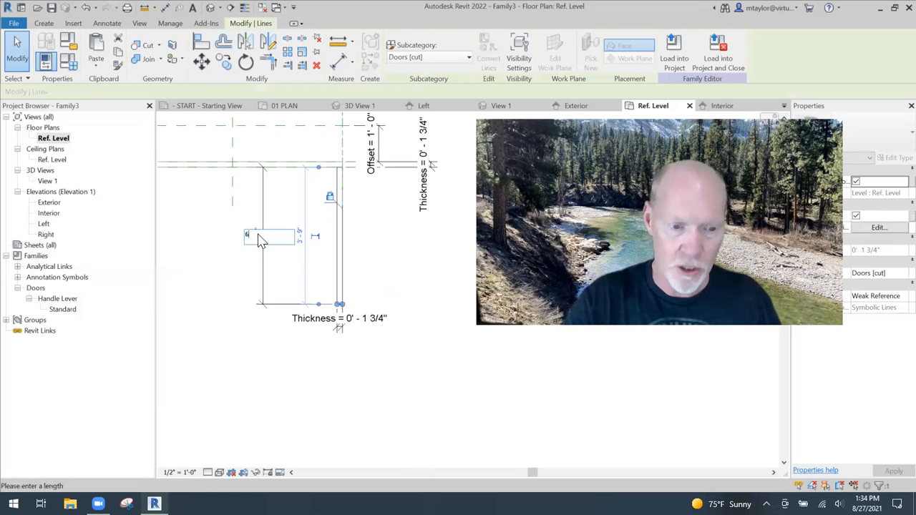
text(6)
key(Return)
click(417, 382)
scroll(415, 378, down, 2)
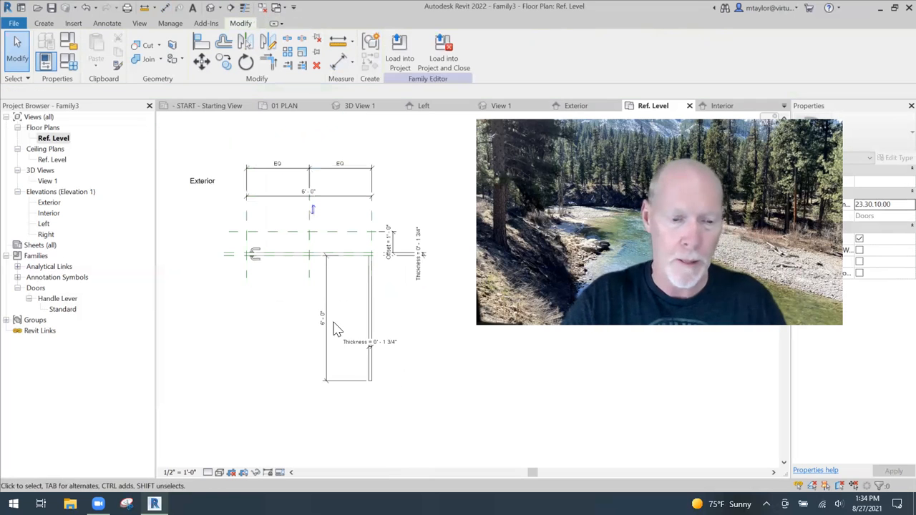
Draw a 90° center-ends swing arc in Doors [projection] symbolic lines, centered at the hinge corner, from the open door's free end to the panel's handle-side corner.
middle_drag(356, 293, 368, 276)
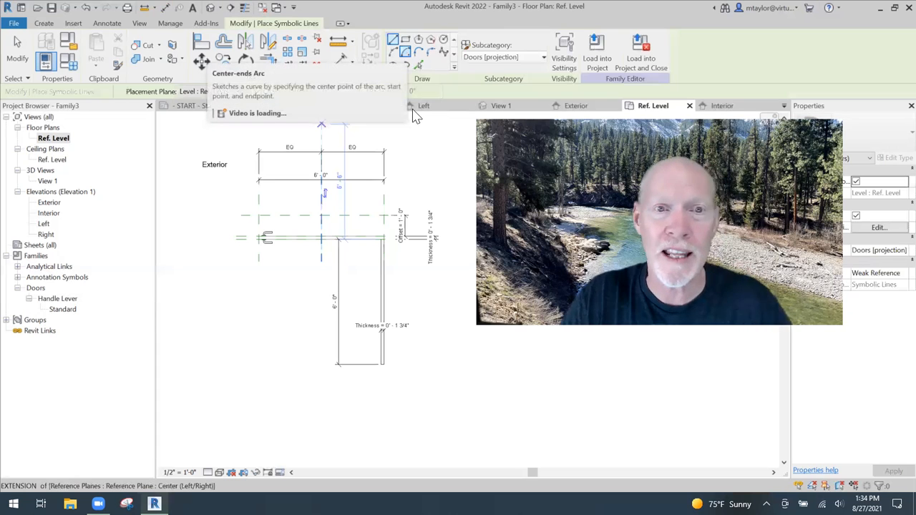
click(406, 52)
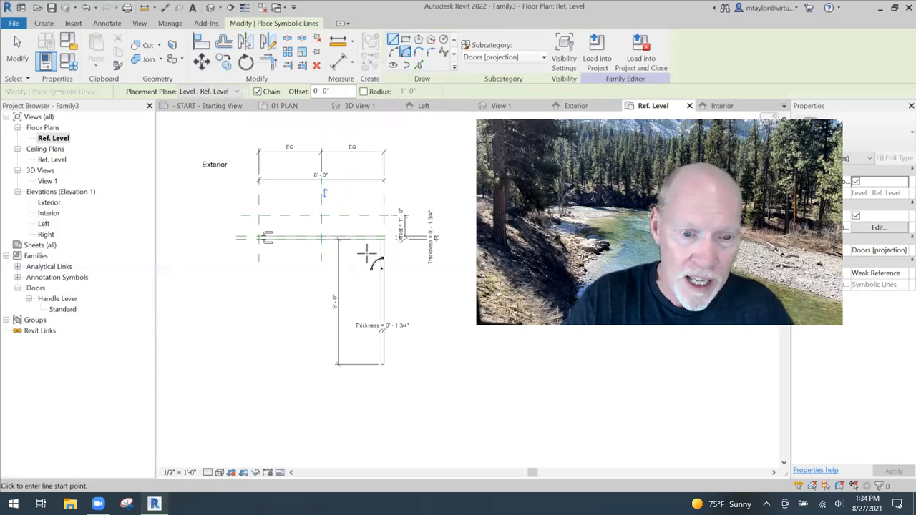
scroll(383, 243, up, 2)
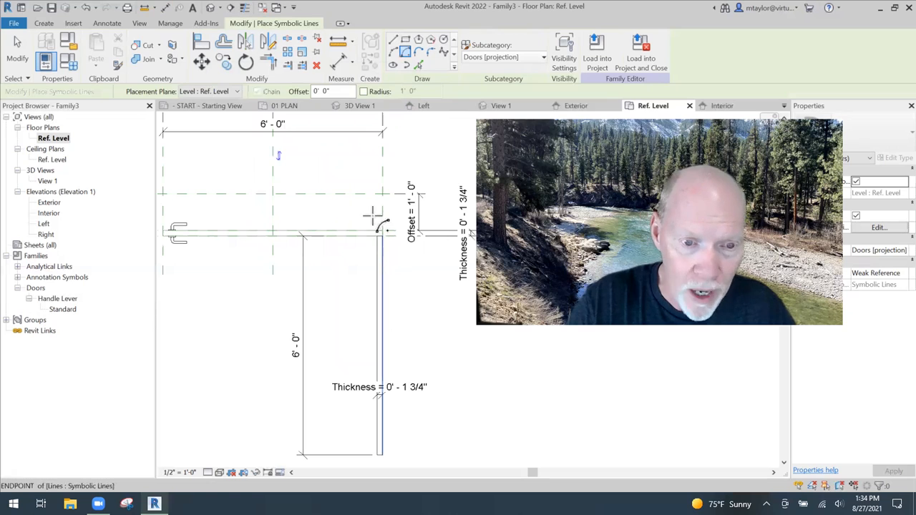
scroll(375, 211, up, 2)
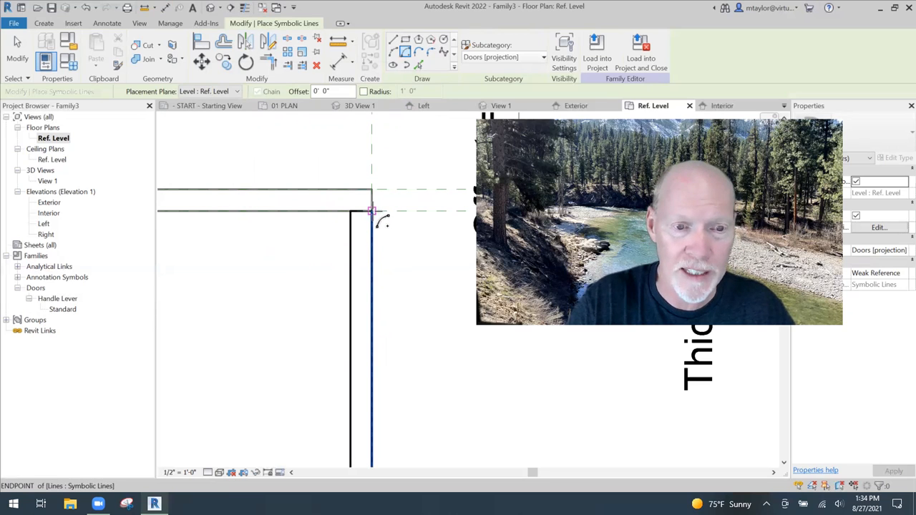
click(372, 212)
scroll(378, 249, down, 4)
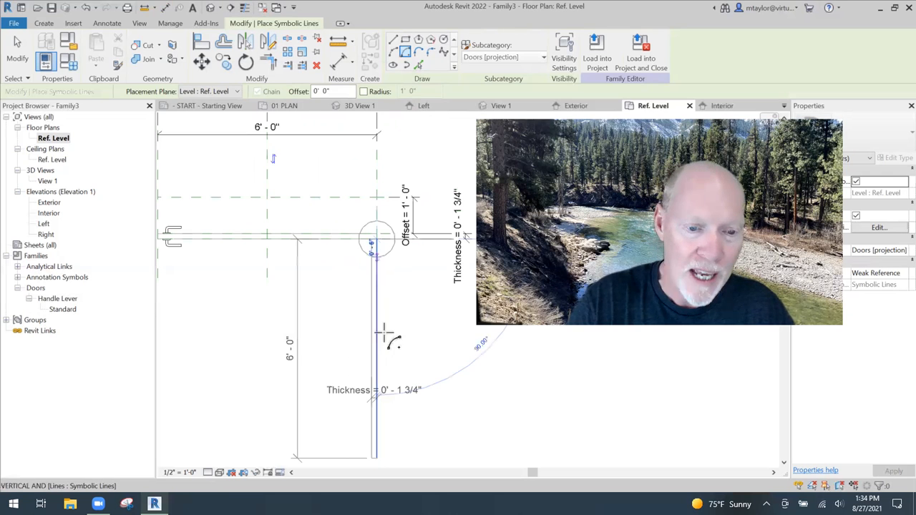
scroll(383, 331, down, 2)
scroll(384, 307, up, 1)
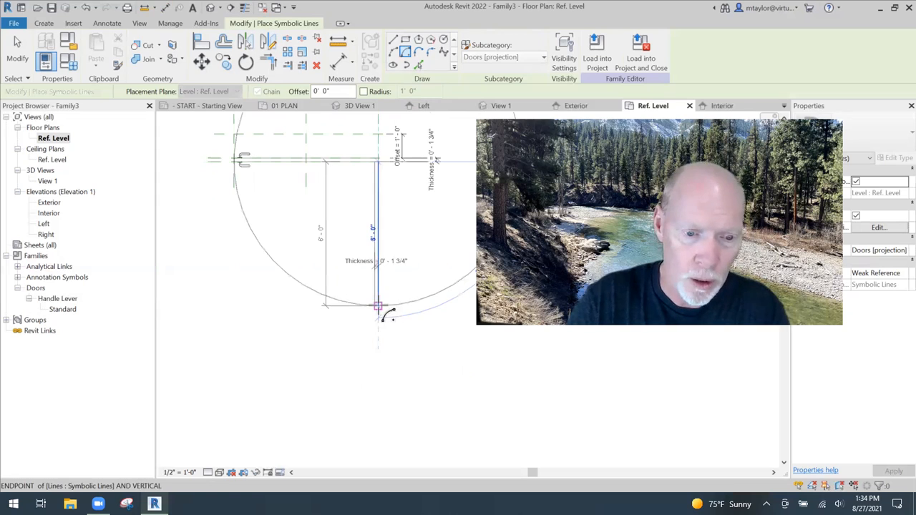
click(378, 306)
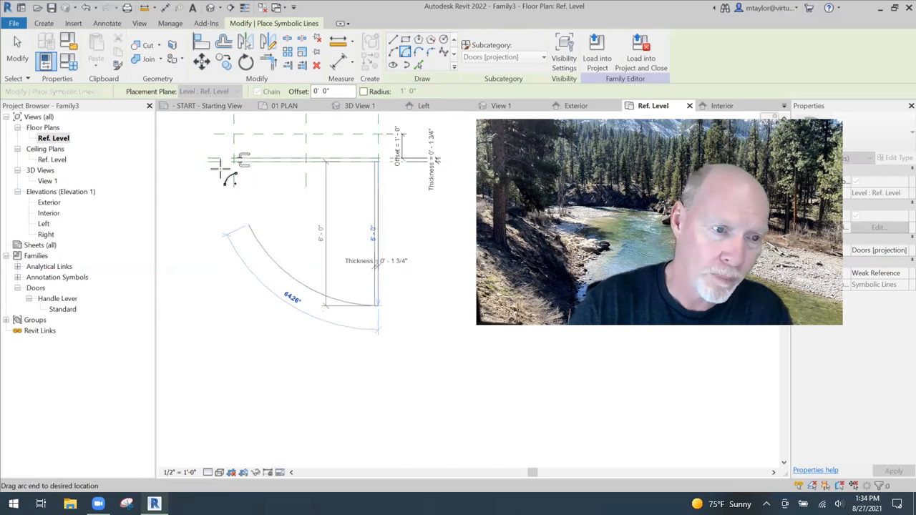
scroll(224, 164, up, 2)
scroll(224, 165, up, 2)
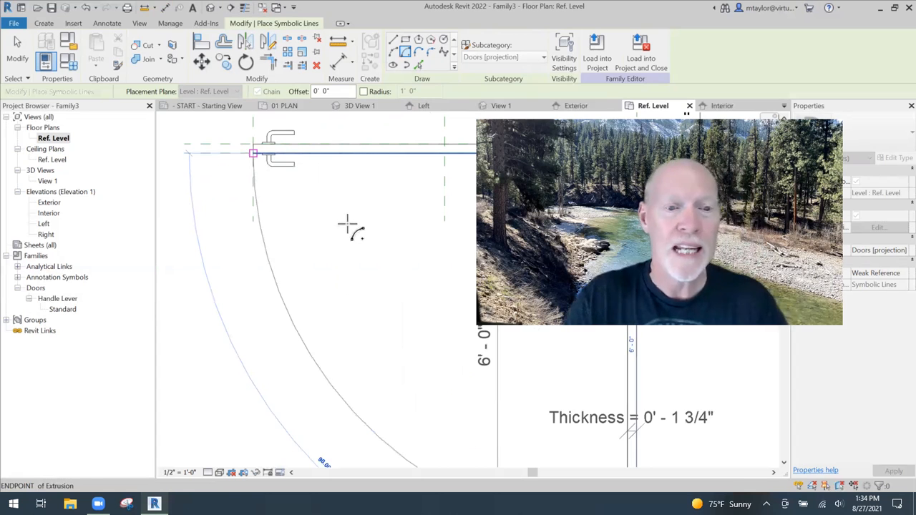
scroll(350, 221, down, 2)
middle_drag(292, 245, 234, 239)
scroll(234, 239, down, 2)
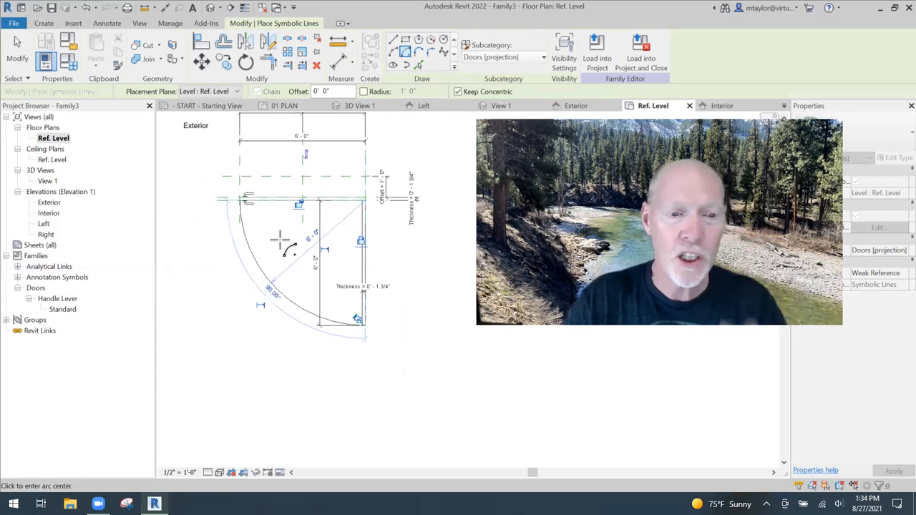
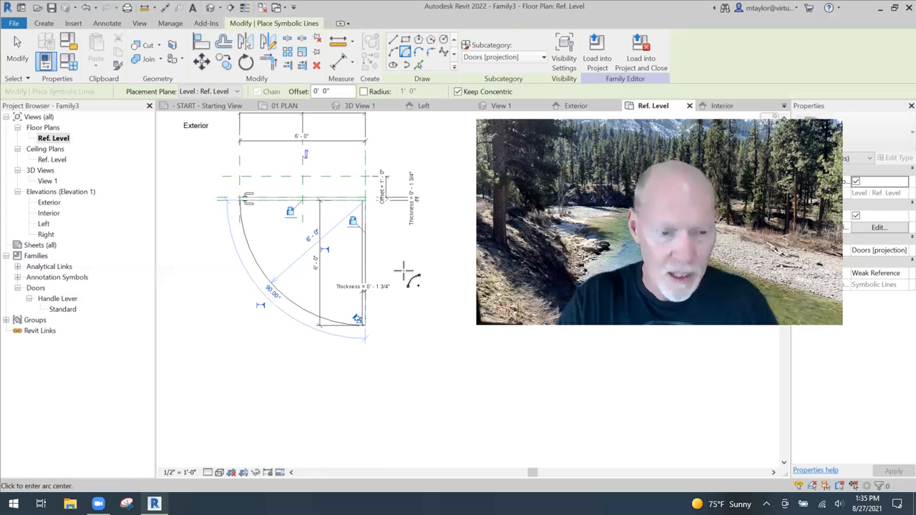
key(Escape)
key(Escape)
scroll(404, 271, down, 1)
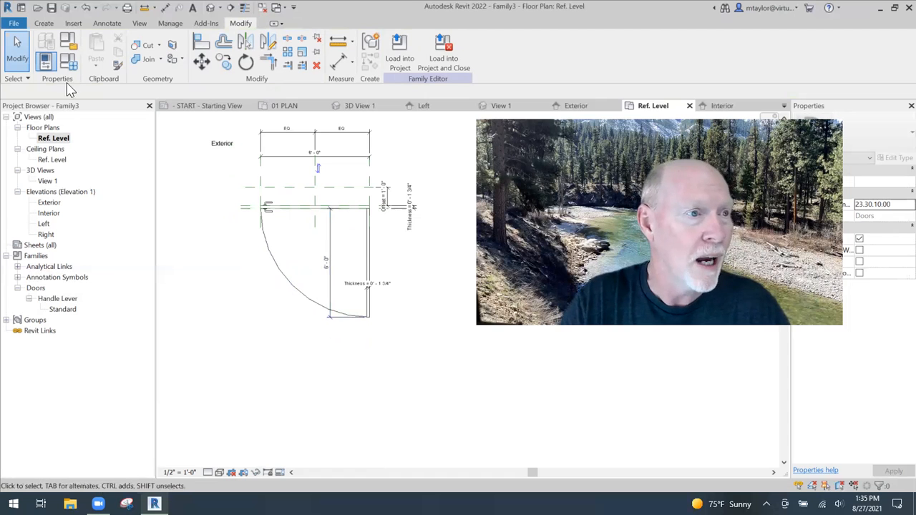
Save the family in the REVIT LOCALS folder as "wood door - level handle".
click(51, 8)
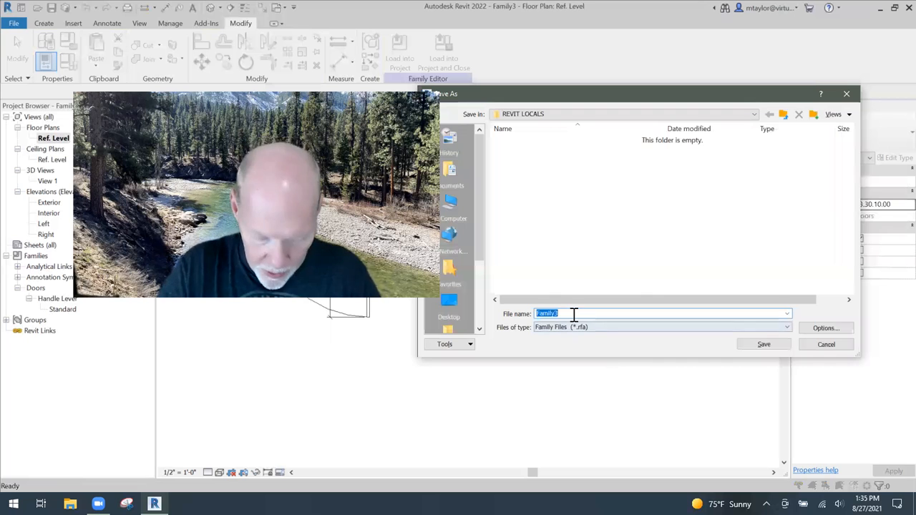
text(wood)
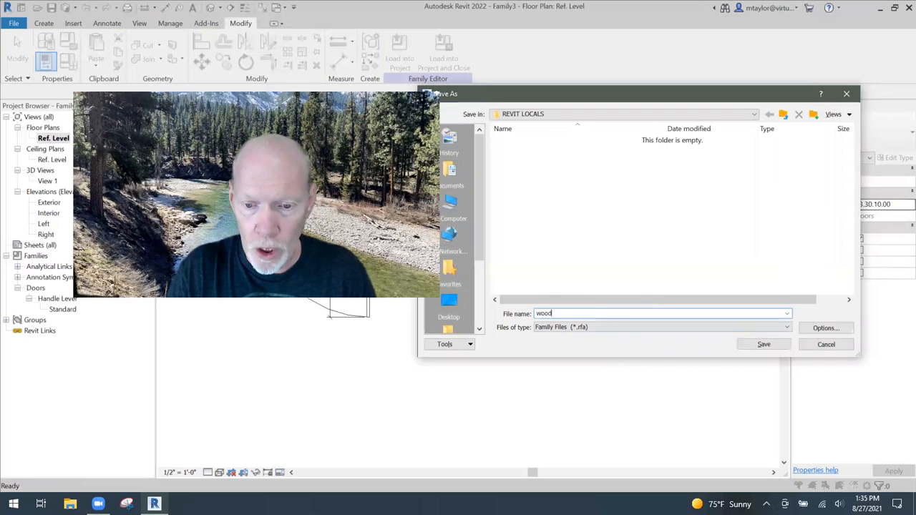
text( door - )
text(w)
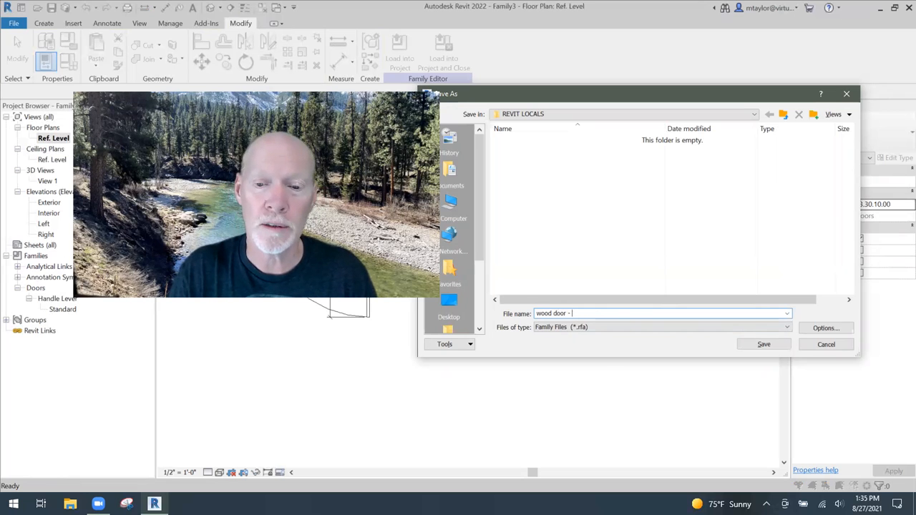
text(level h)
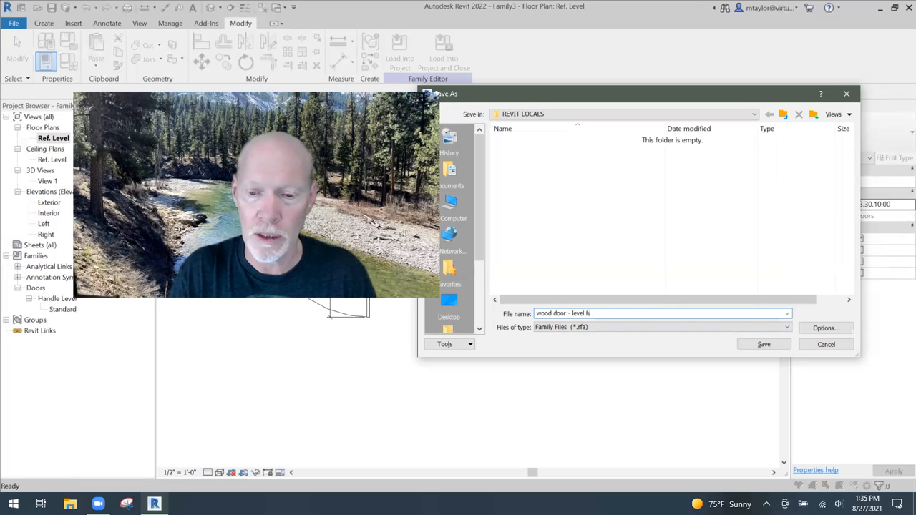
text(andle)
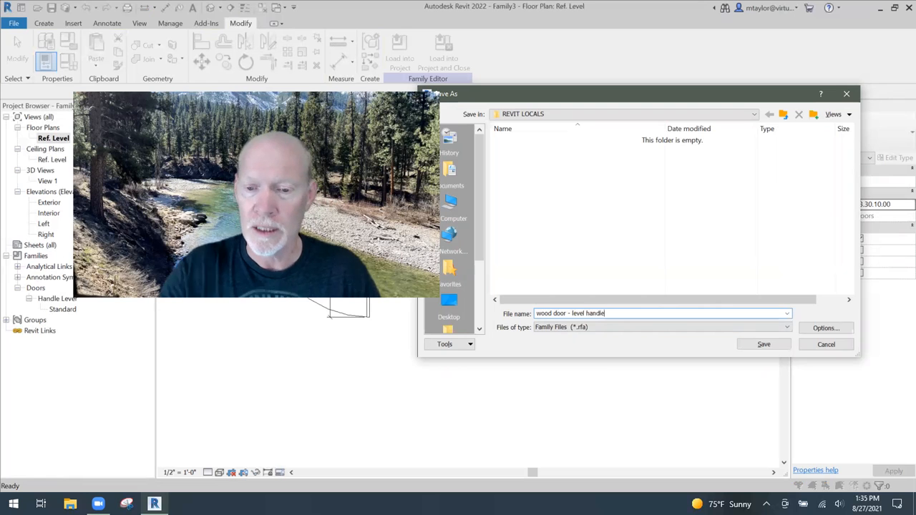
click(765, 345)
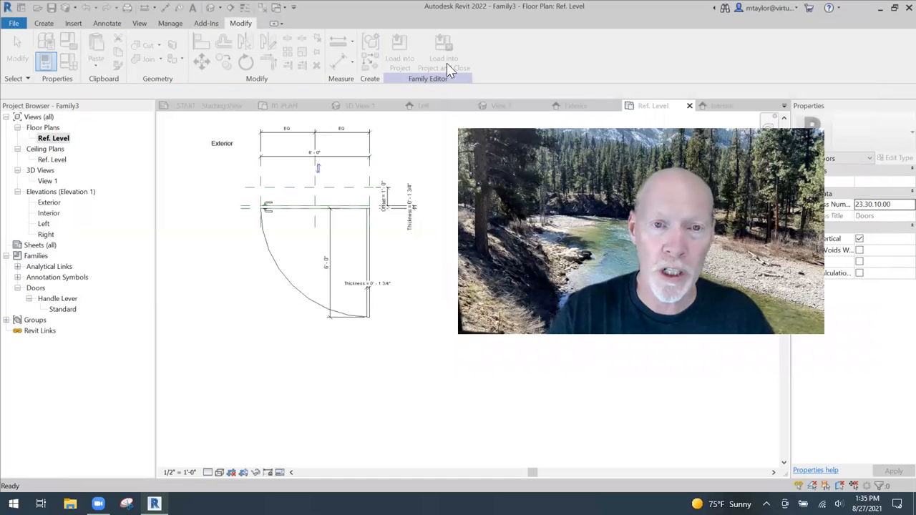
Load the door family into the project, closing the family, and open the 01 PLAN floor plan at the conference room and lobby doors.
click(443, 58)
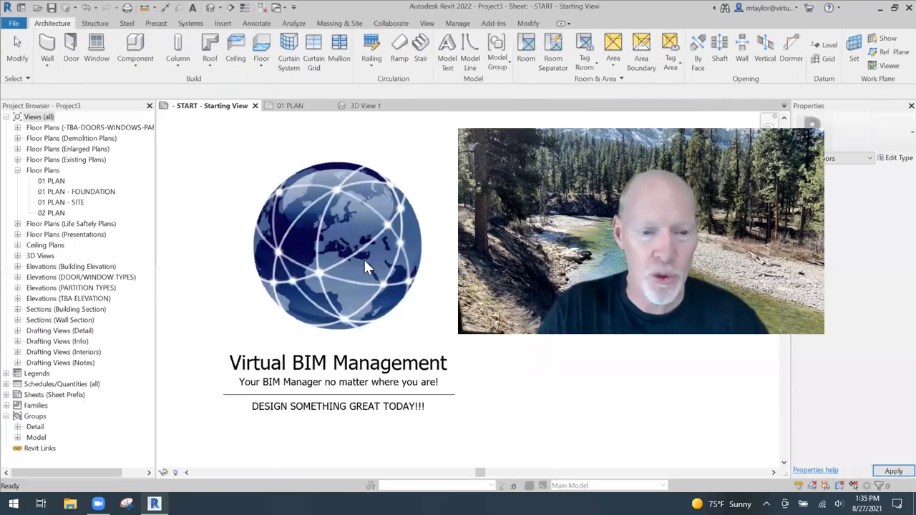
click(290, 106)
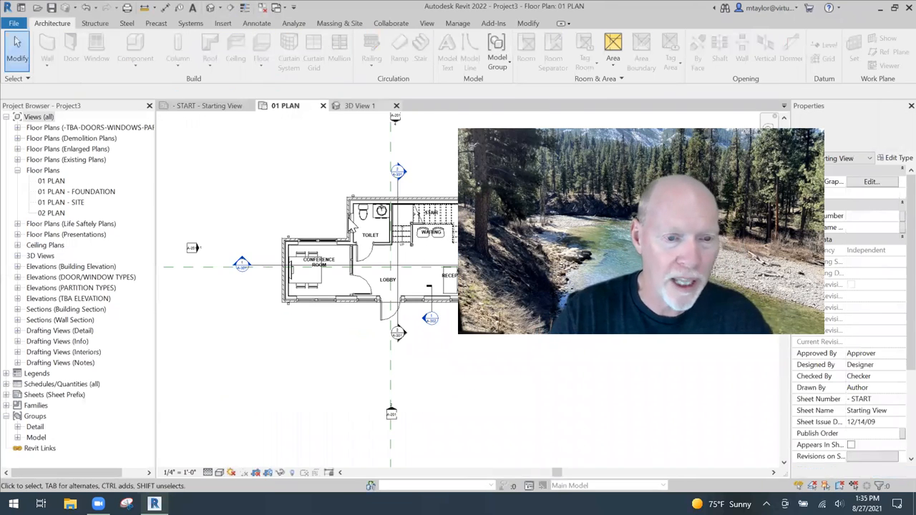
scroll(370, 296, up, 5)
middle_drag(290, 274, 289, 273)
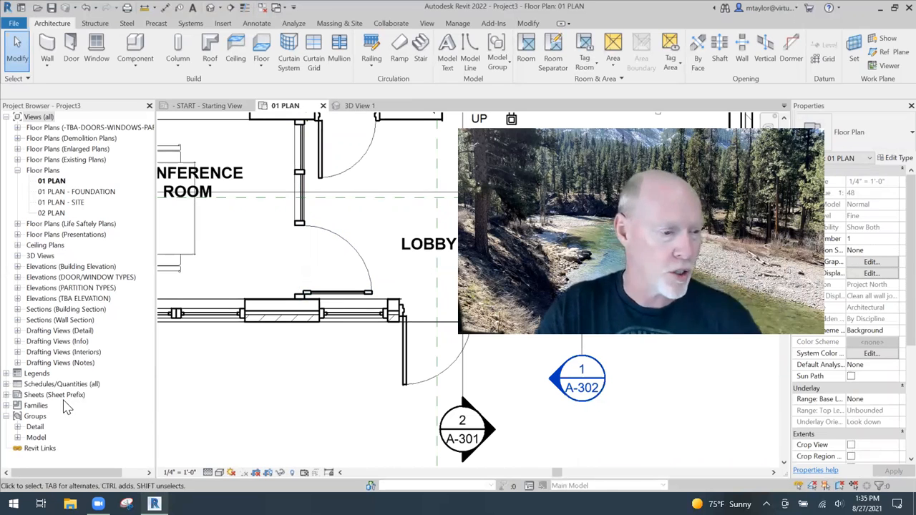
Rename the loaded "wood door - level handle" door family in the project as "wood door - lever handle".
click(6, 406)
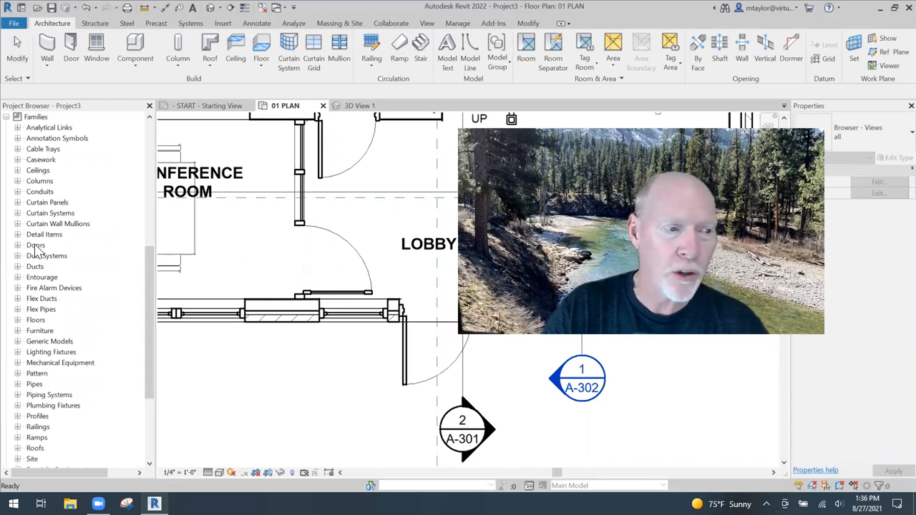
click(18, 245)
scroll(42, 326, down, 3)
click(65, 332)
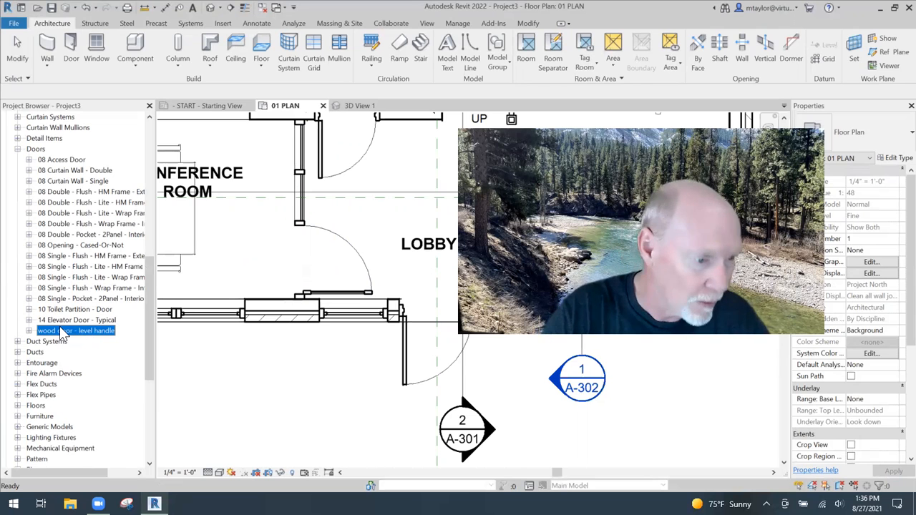
right_click(65, 332)
click(93, 350)
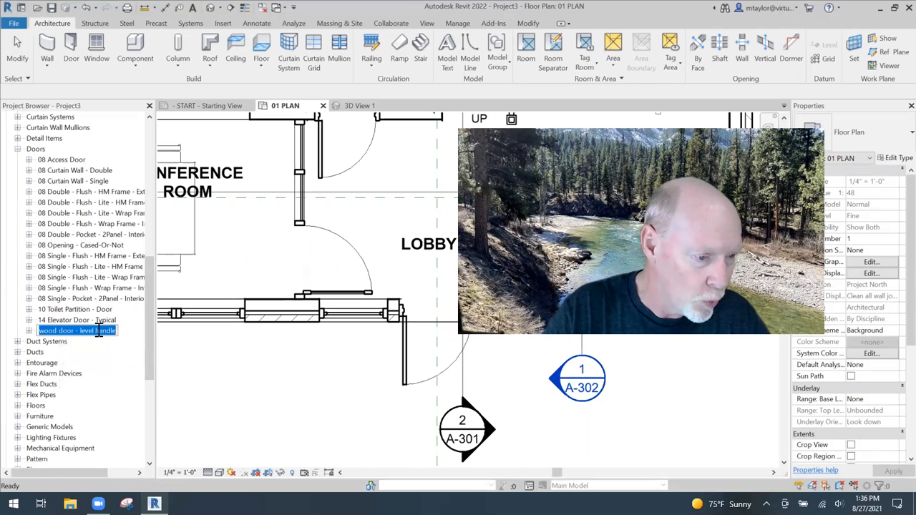
click(92, 331)
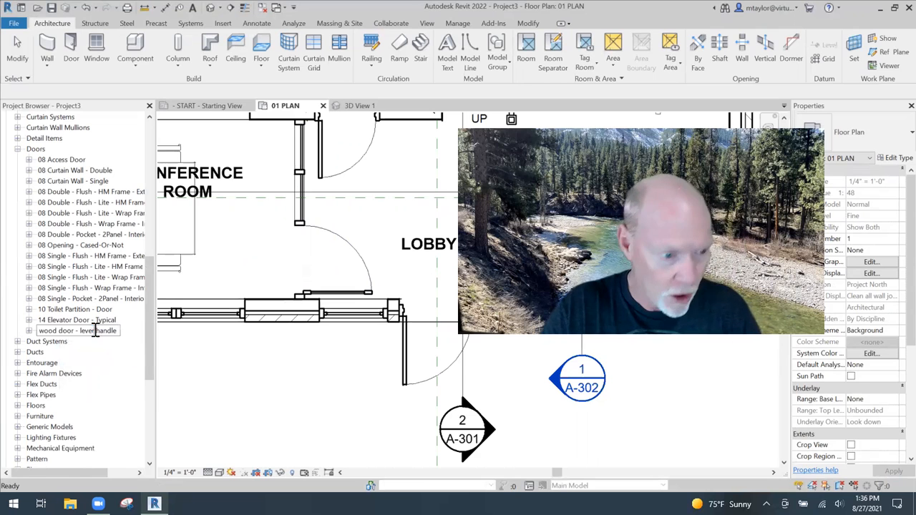
key(Return)
Rename the type under the wood door family as "wood door - lever handle".
click(29, 331)
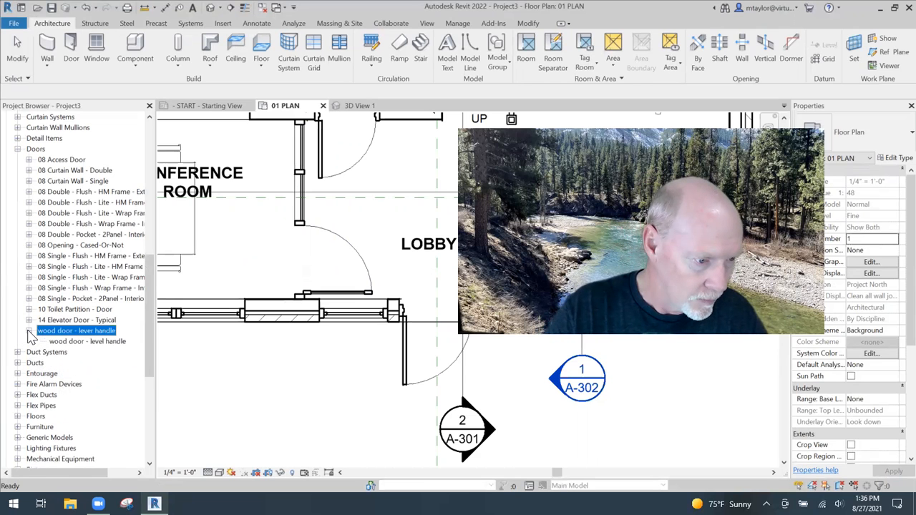
right_click(97, 342)
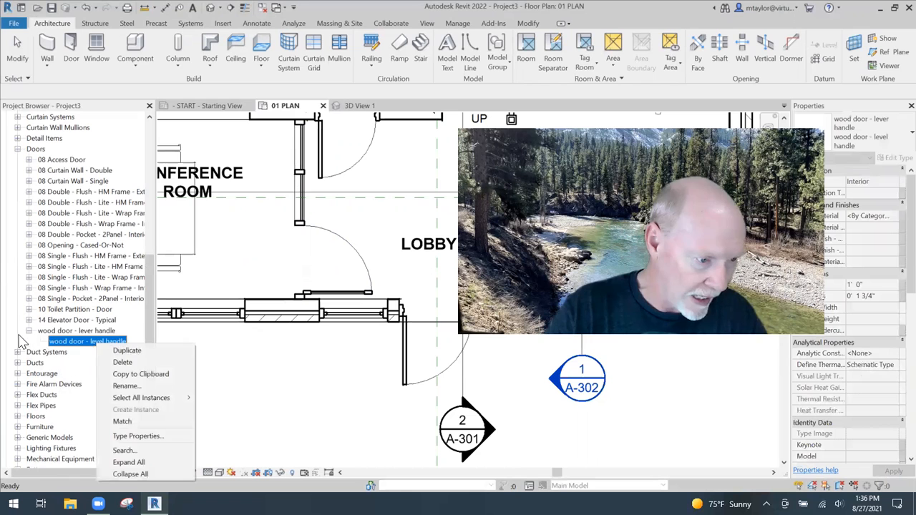
click(126, 386)
click(104, 342)
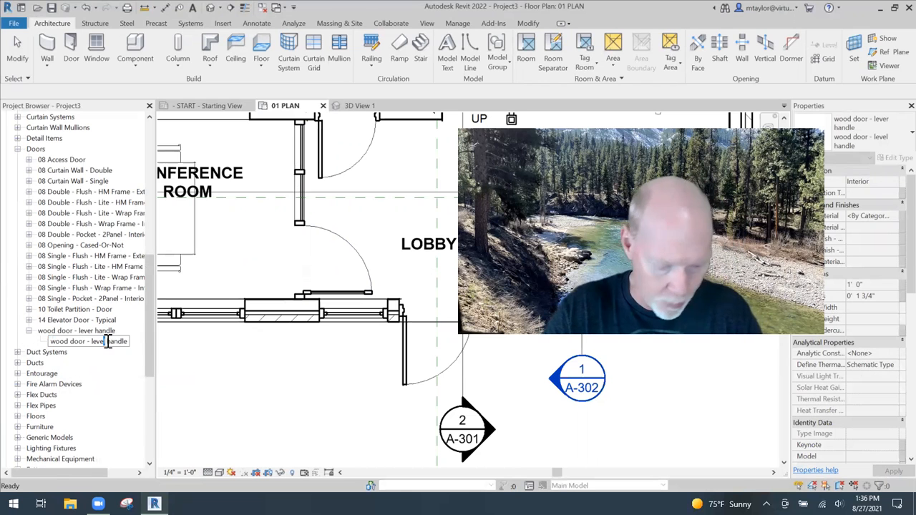
key(BackSpace)
text(r)
key(Return)
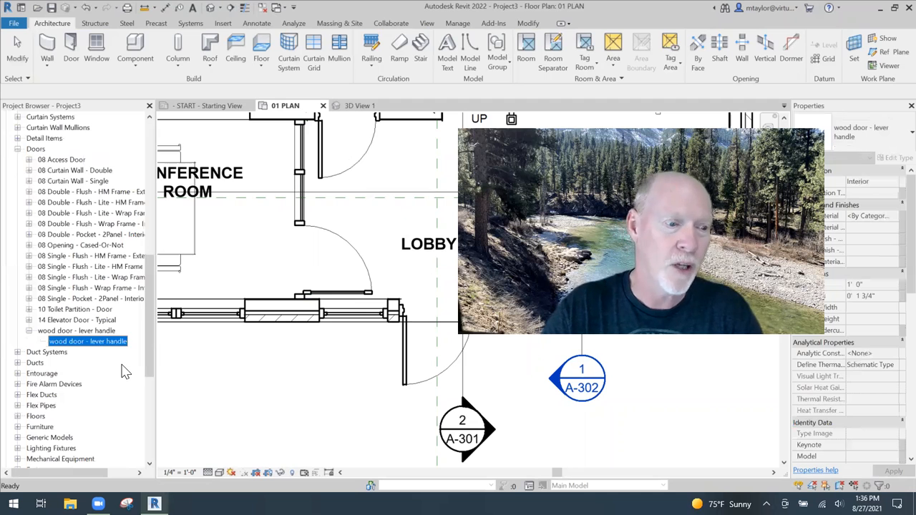
Open the type properties of the "wood door - lever handle" door type.
click(48, 332)
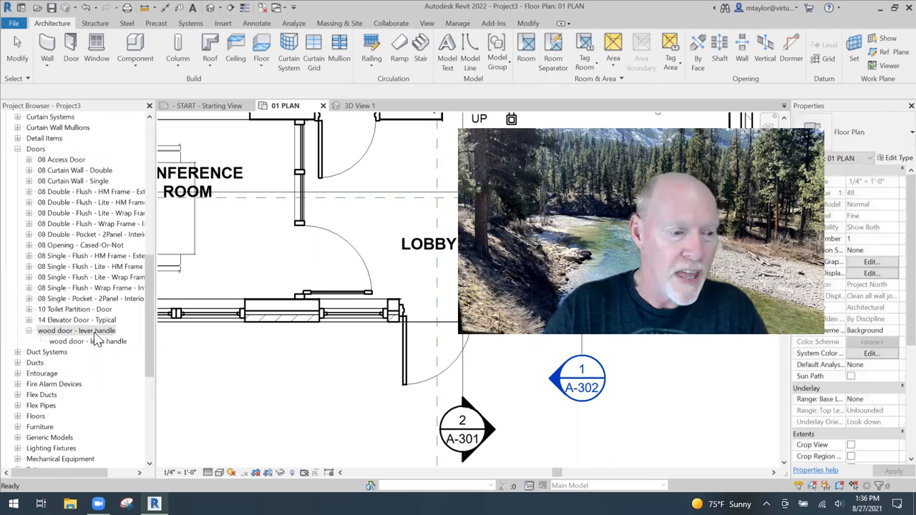
click(75, 342)
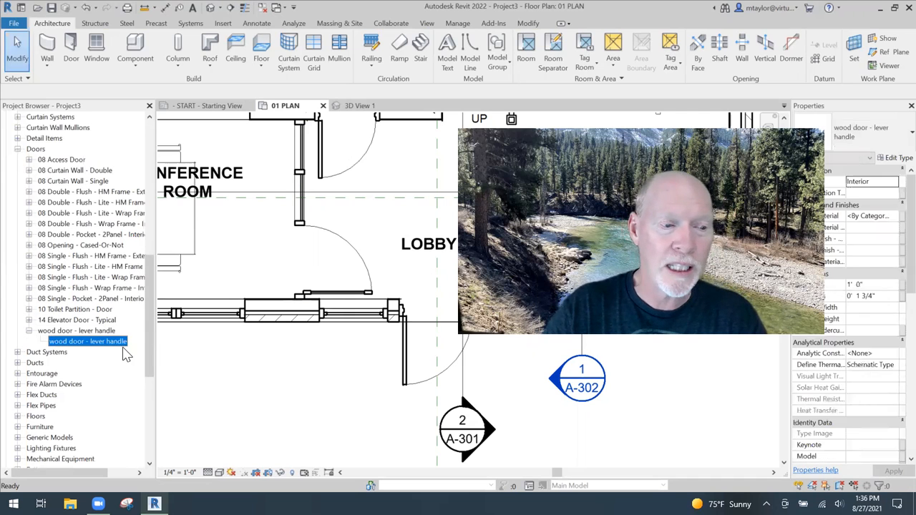
click(49, 332)
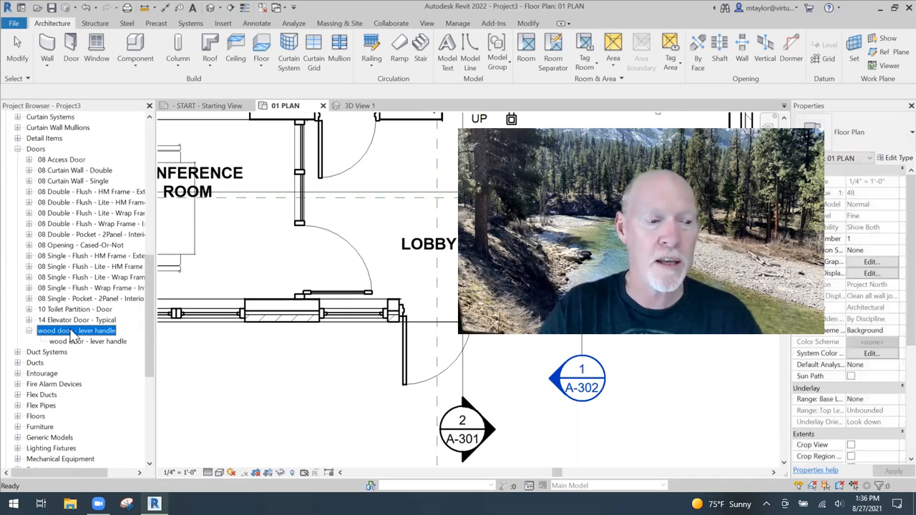
click(88, 343)
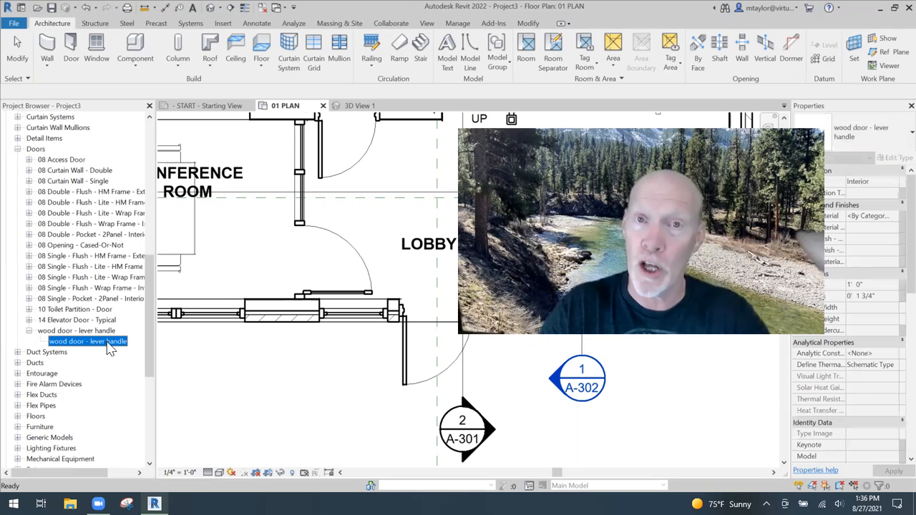
double_click(109, 345)
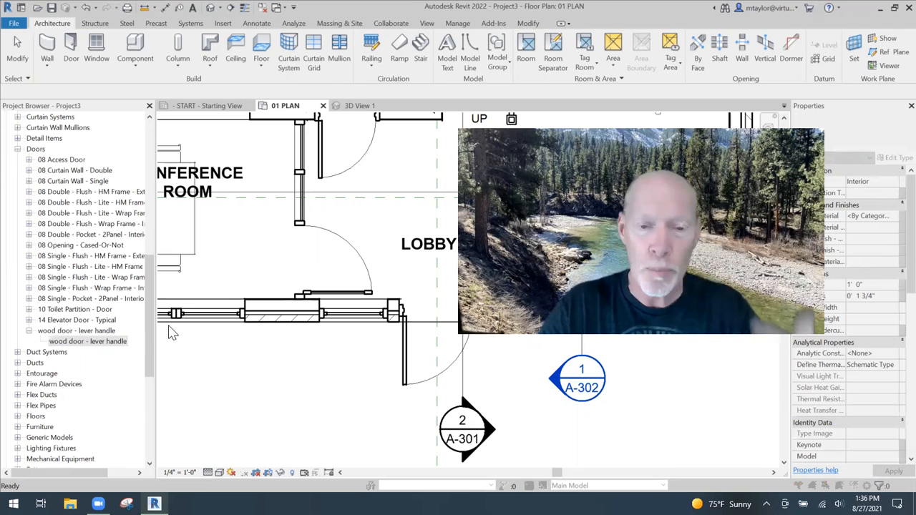
drag(308, 83, 265, 58)
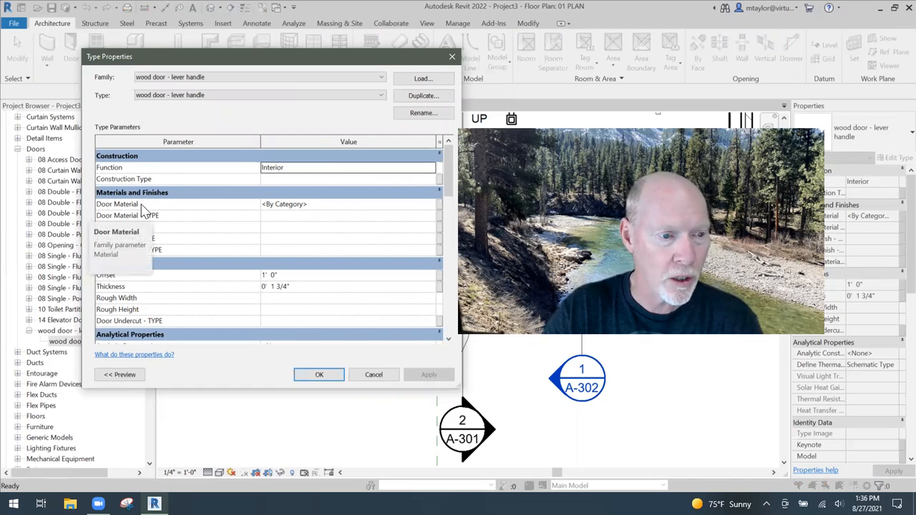
Set the type's Door Material to Wood - Birch from the project materials.
click(316, 206)
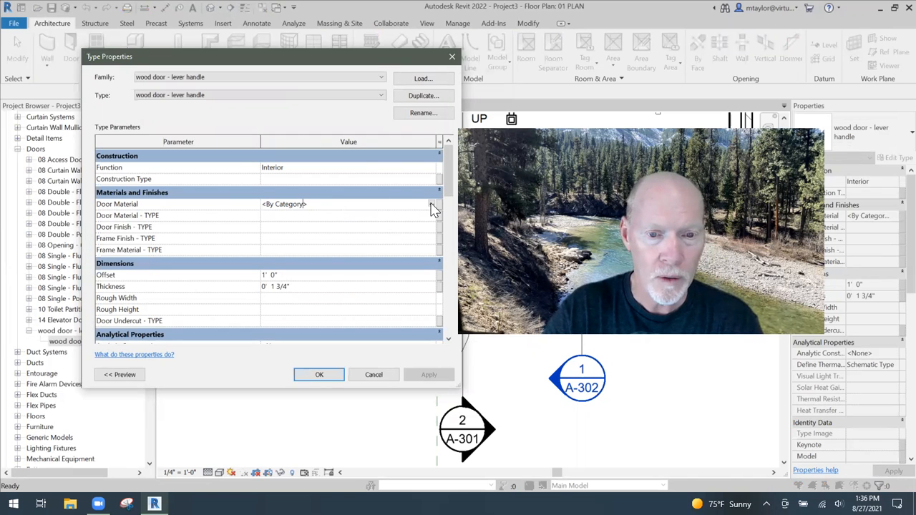
drag(276, 206, 302, 205)
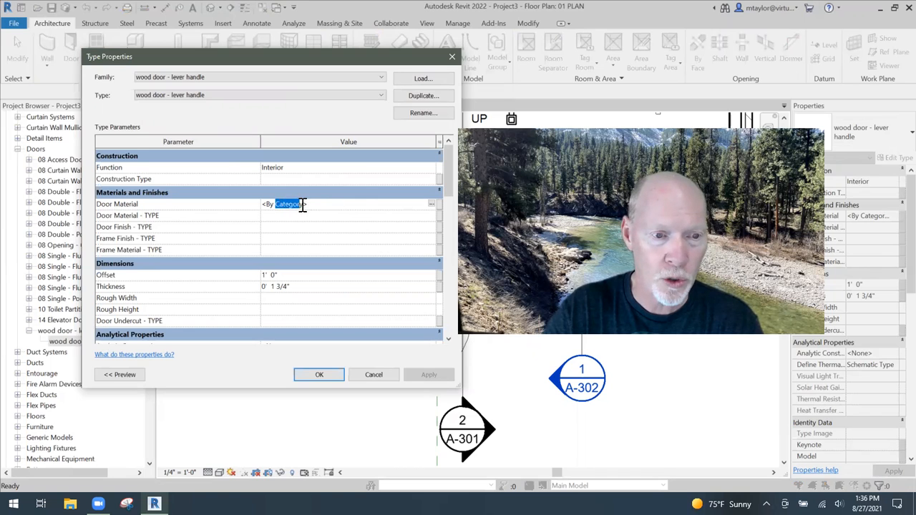
click(321, 204)
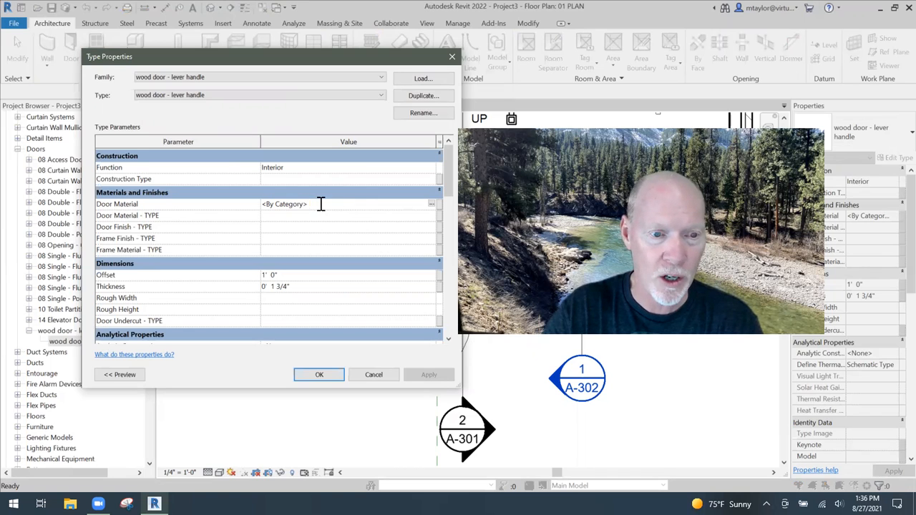
click(434, 206)
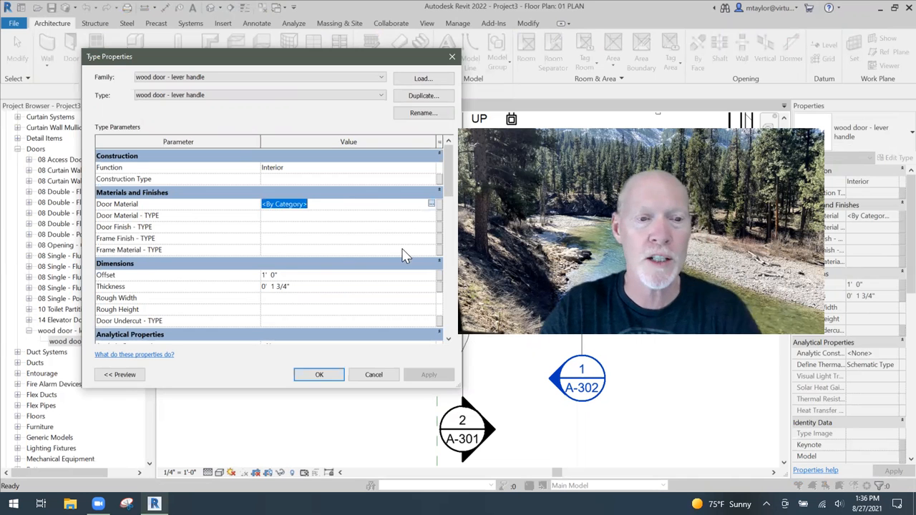
drag(614, 52, 212, 55)
click(91, 285)
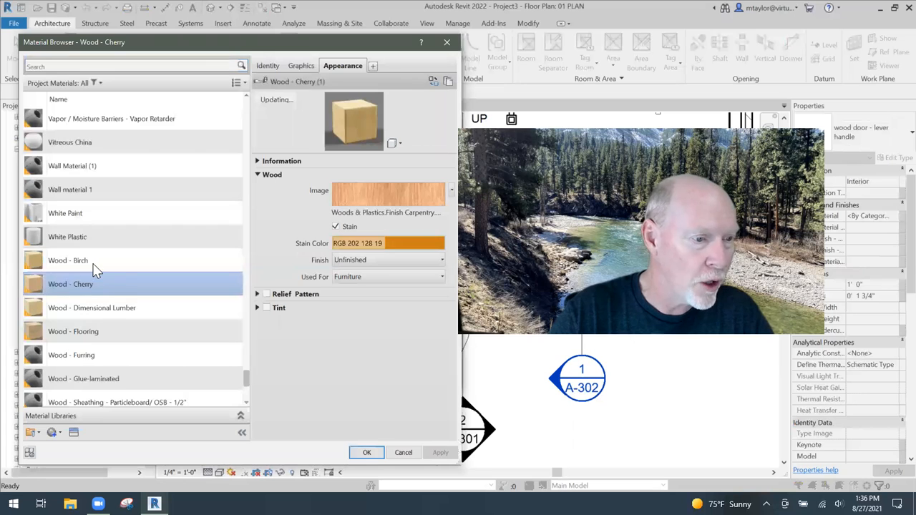
click(90, 259)
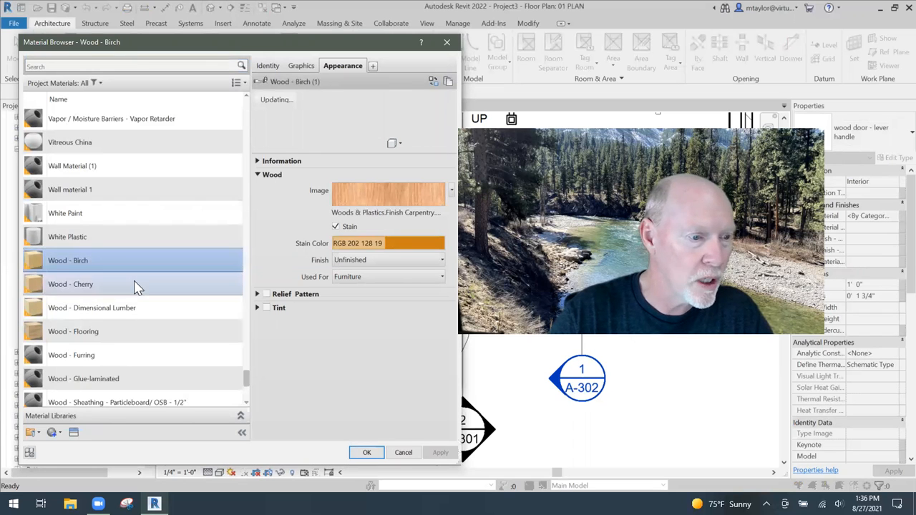
click(367, 452)
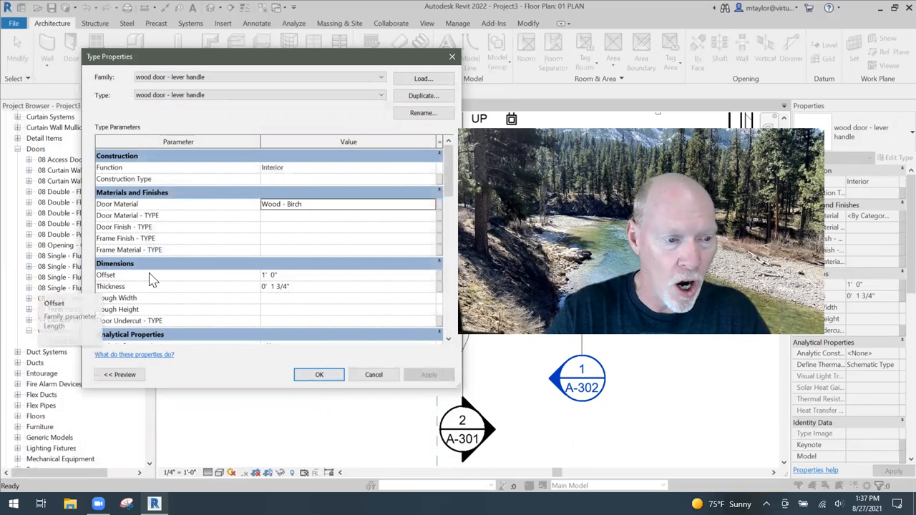
Set the door type's Offset to 0 and apply the type properties.
click(287, 275)
drag(287, 276, 236, 280)
text(0)
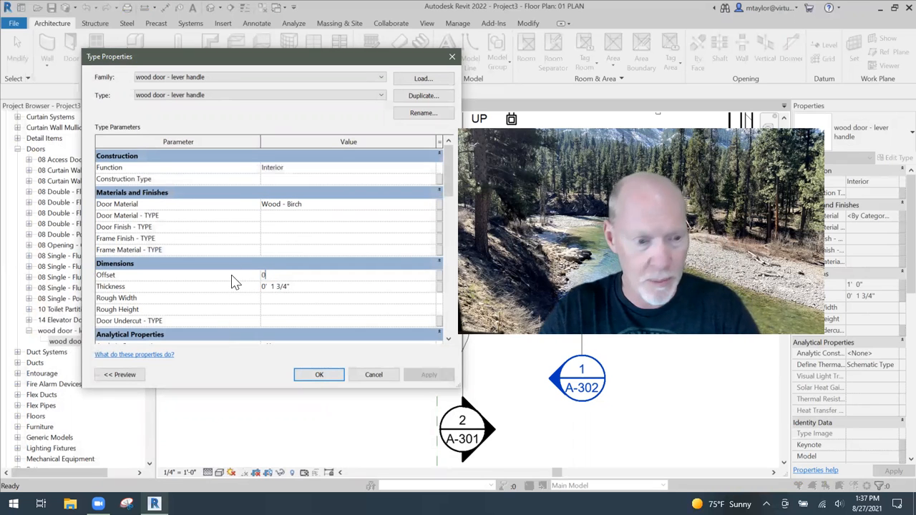
click(302, 287)
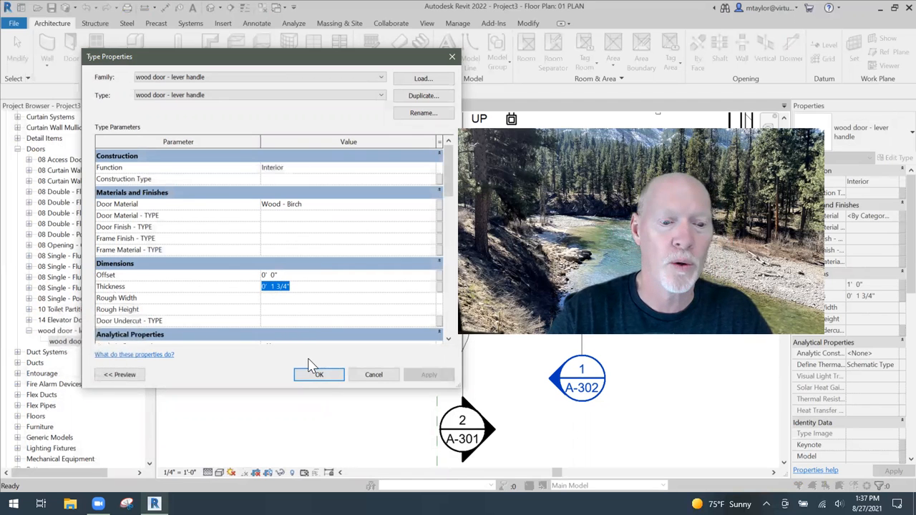
click(328, 379)
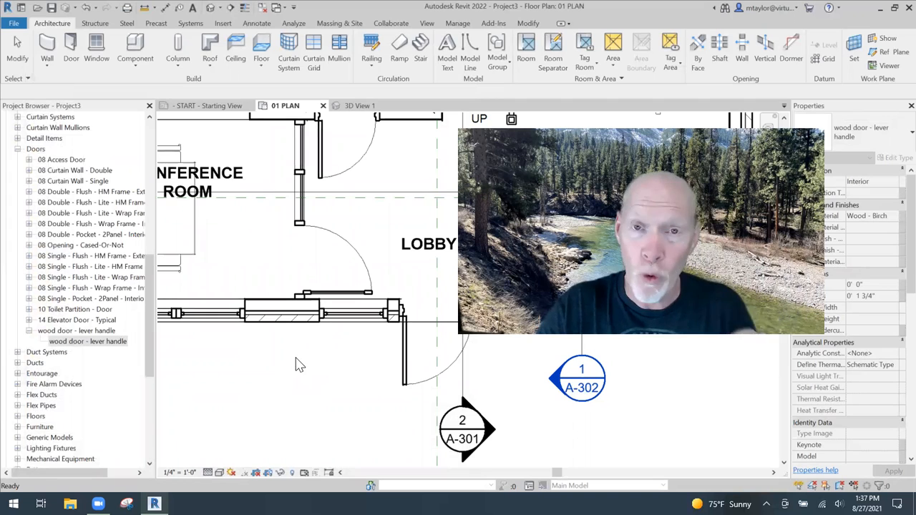
Change the curtain wall door between the conference room and lobby to the "wood door - lever handle" type.
click(365, 232)
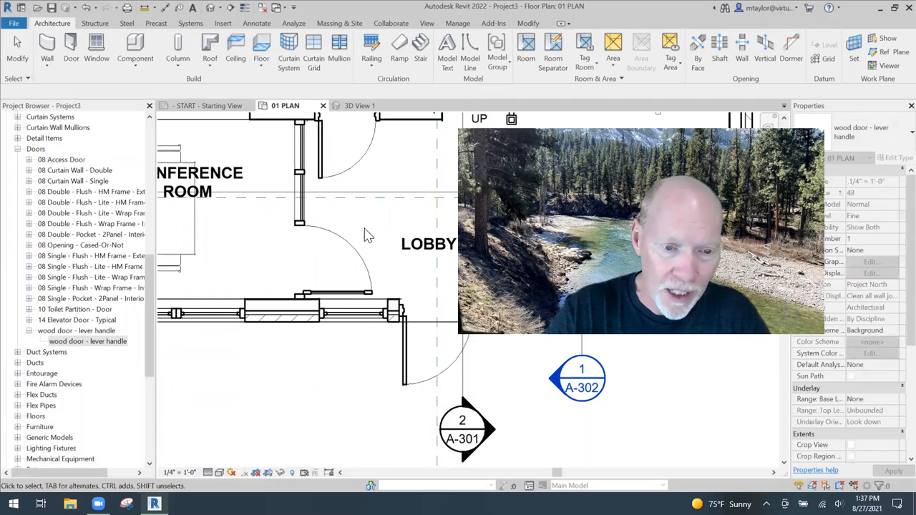
click(355, 251)
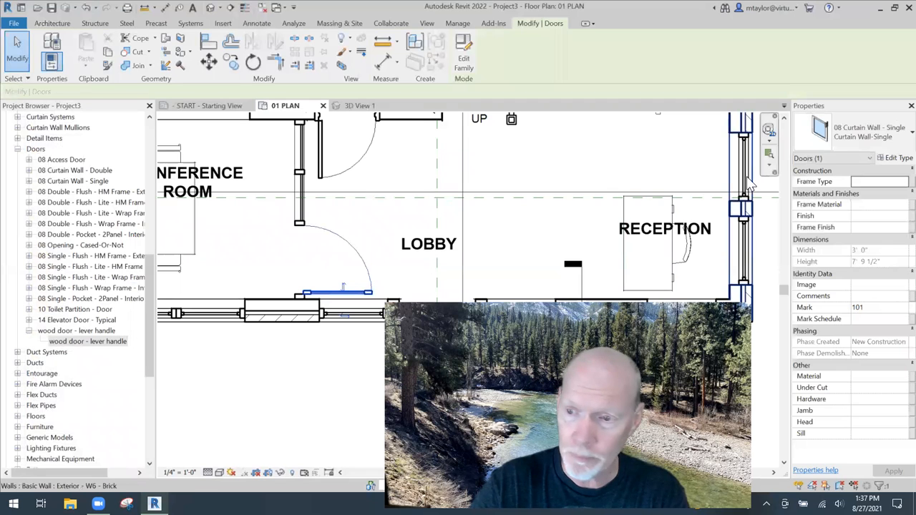
click(848, 144)
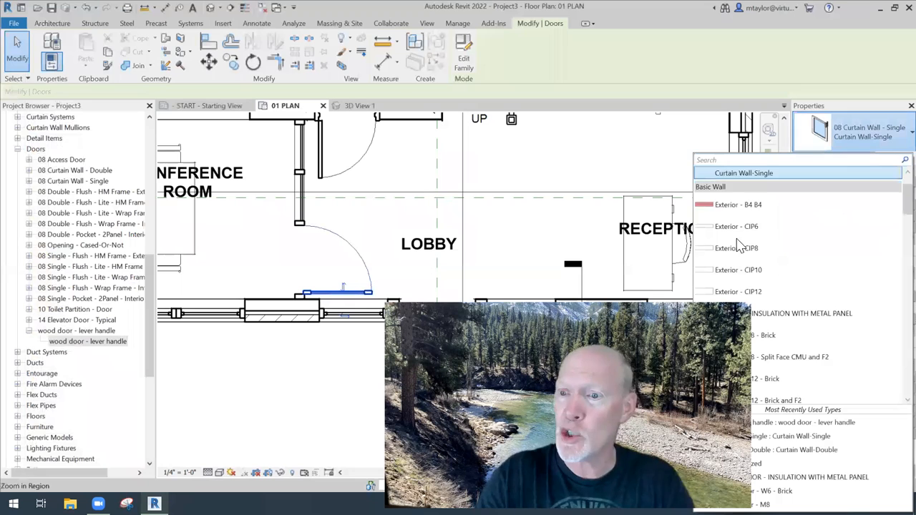
scroll(745, 219, down, 2)
scroll(745, 218, down, 6)
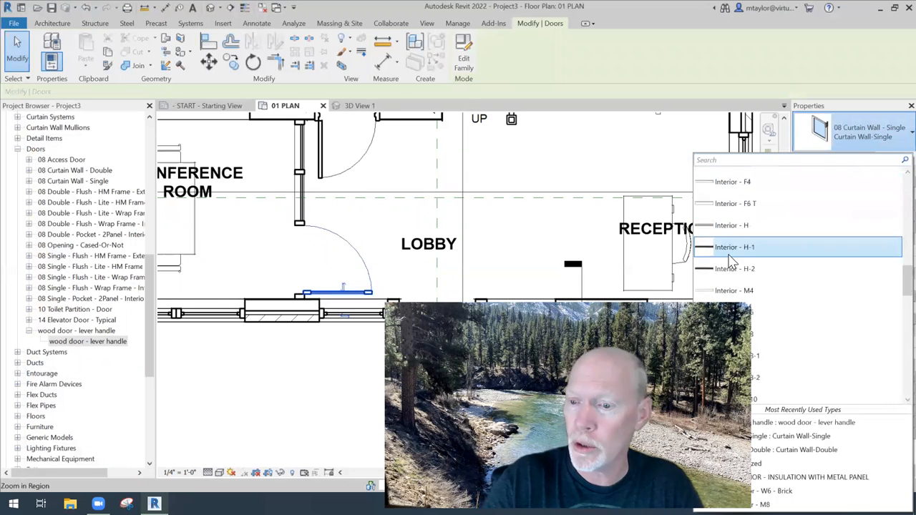
scroll(726, 266, down, 6)
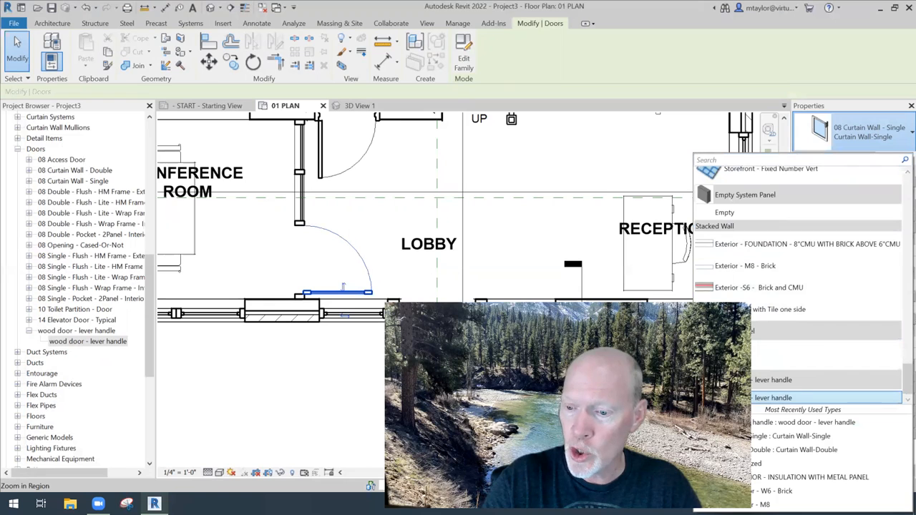
click(763, 398)
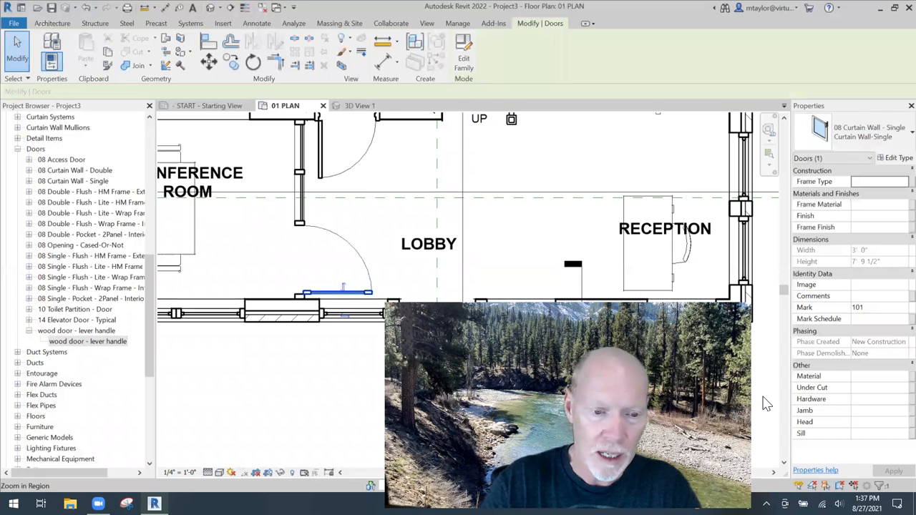
click(320, 378)
scroll(321, 380, down, 2)
middle_drag(315, 395, 352, 395)
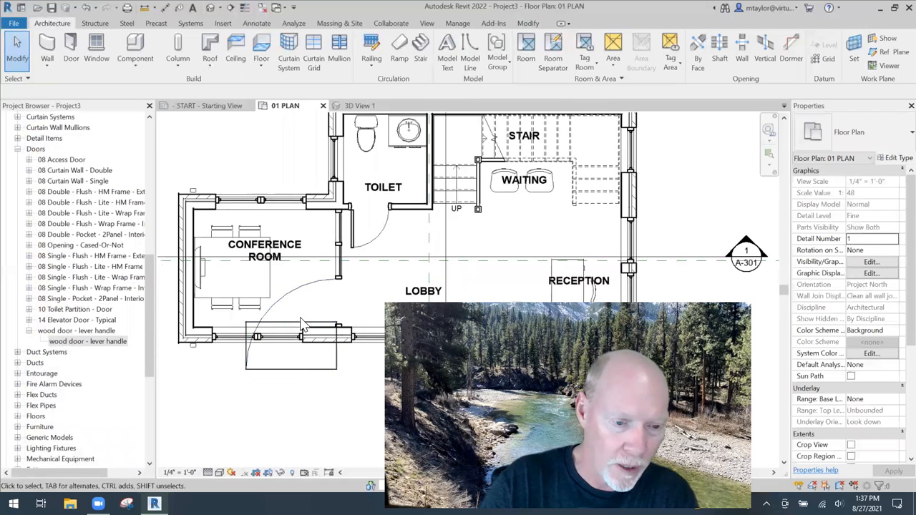
Open the wood door - lever handle family for editing and show its Ref. Level floor plan.
click(322, 380)
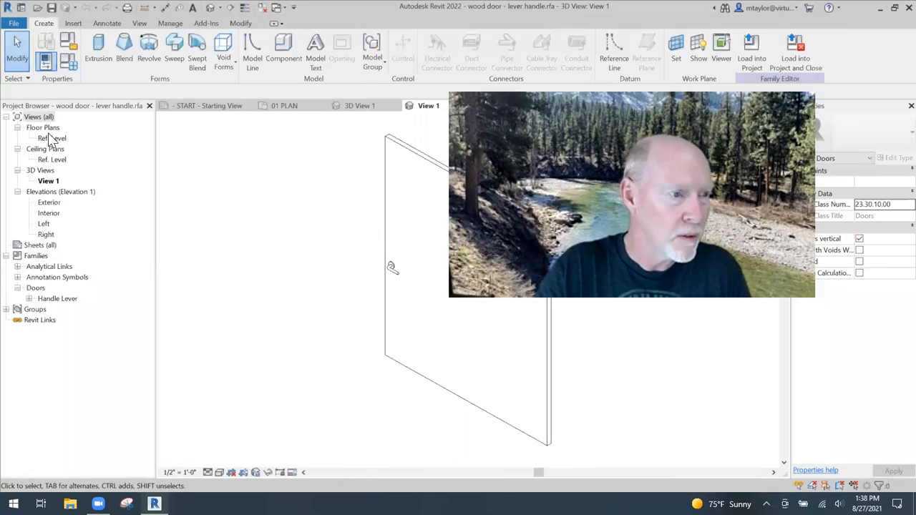
double_click(54, 138)
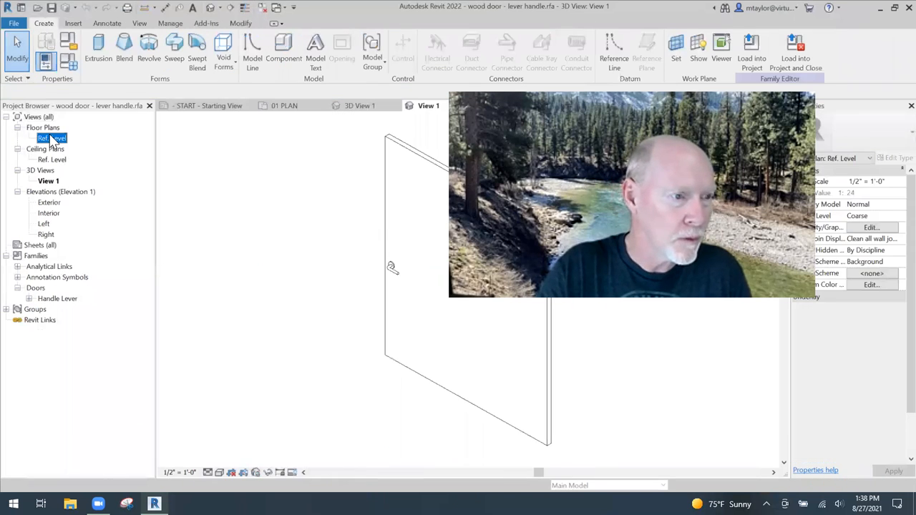
middle_drag(308, 240, 184, 234)
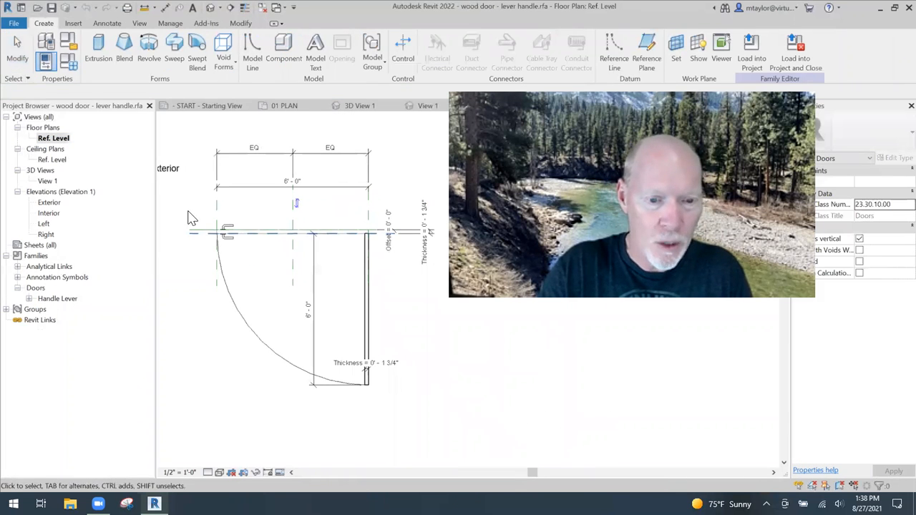
click(371, 299)
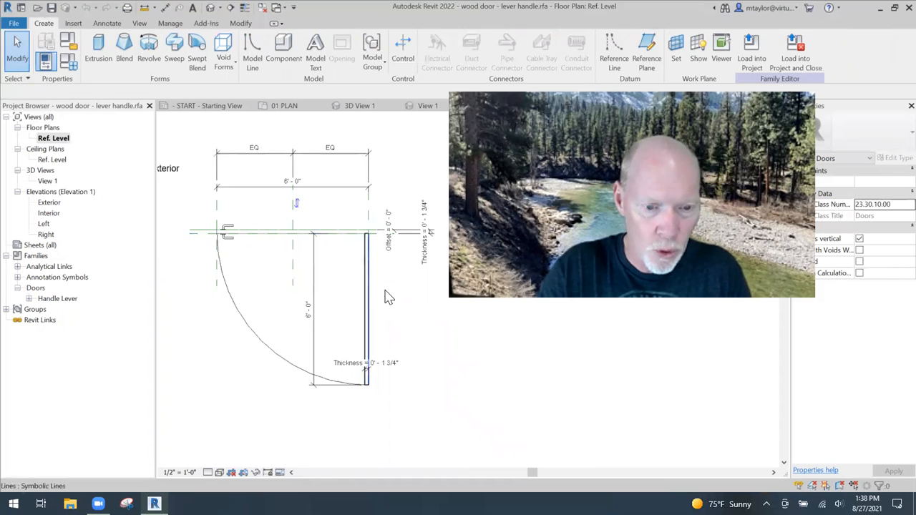
click(421, 337)
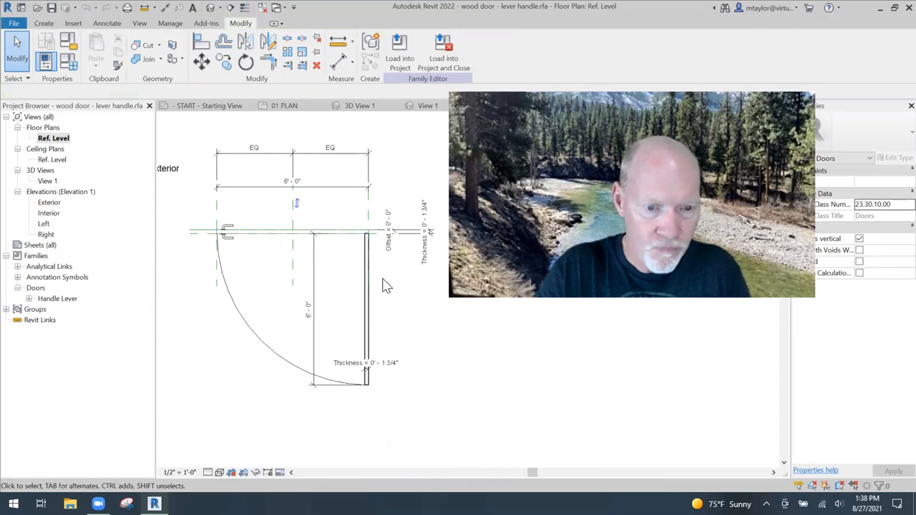
key(a)
key(l)
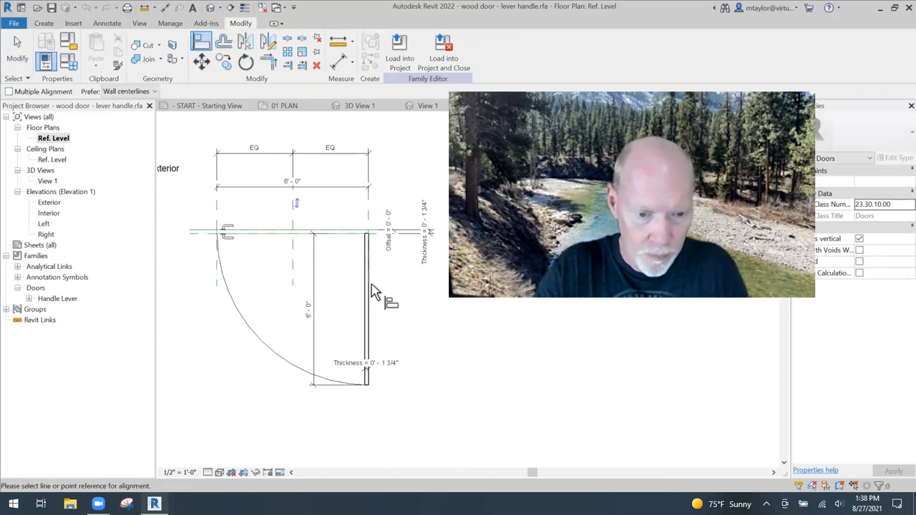
click(372, 220)
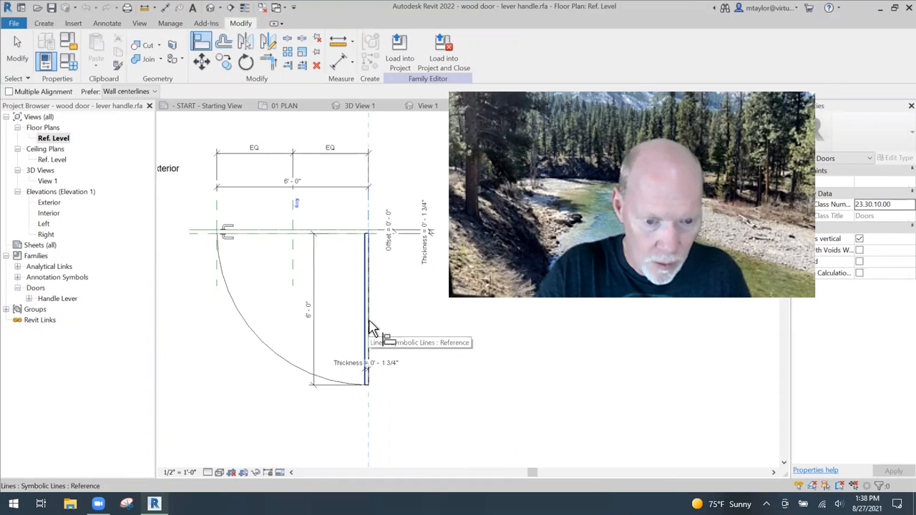
key(Escape)
key(Escape)
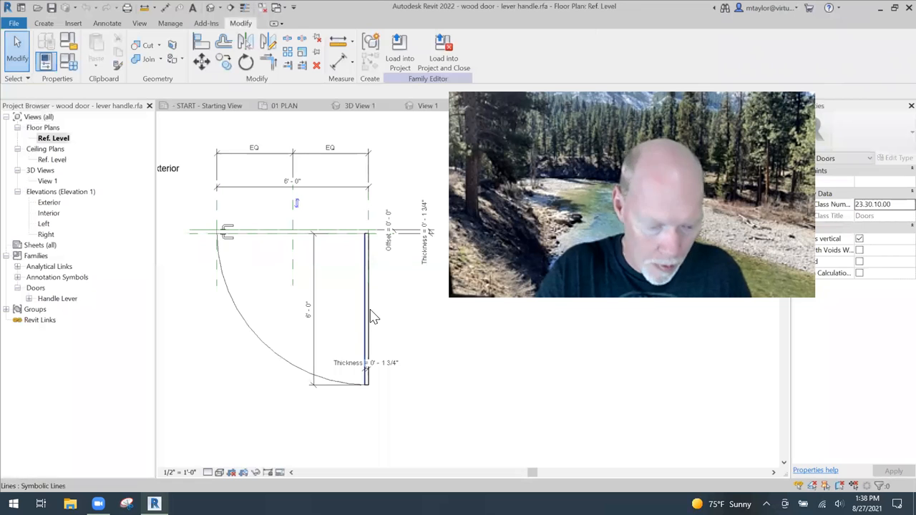
Examine the alignment constraints and thickness dimension on the outer symbolic line of the open door panel.
key(Tab)
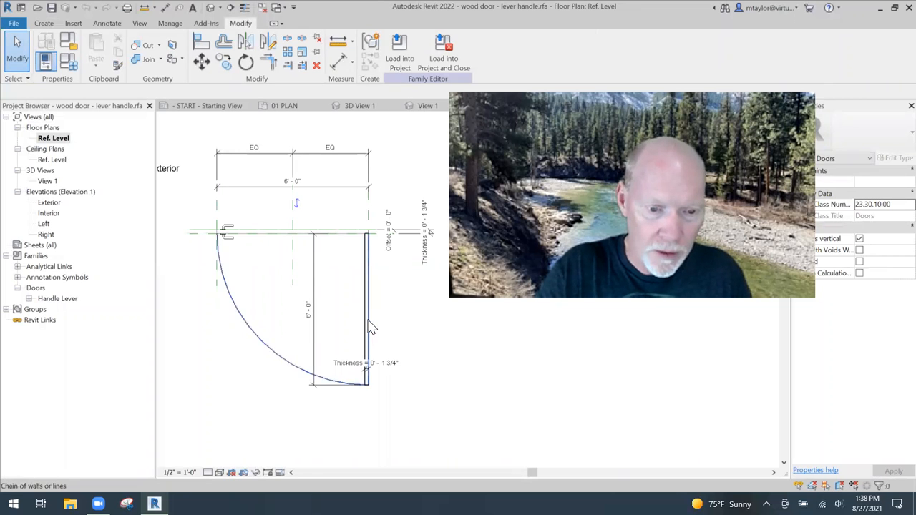
click(370, 327)
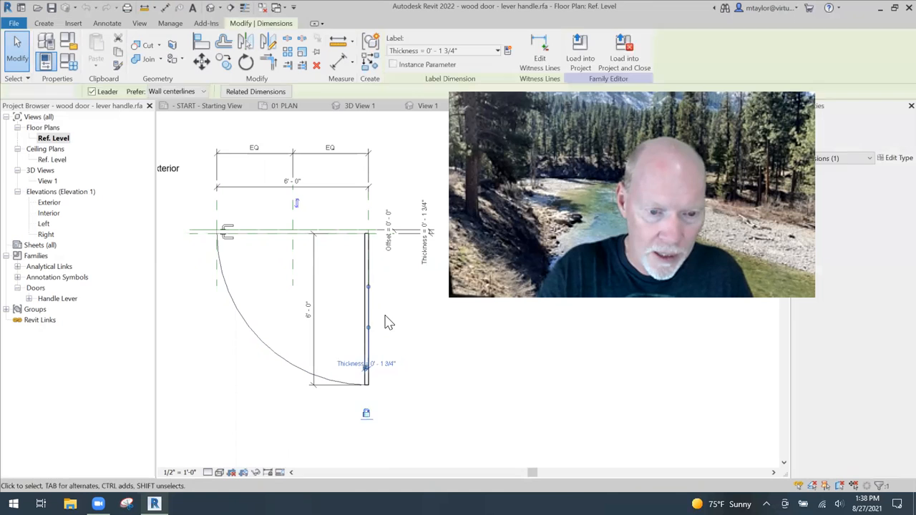
key(Escape)
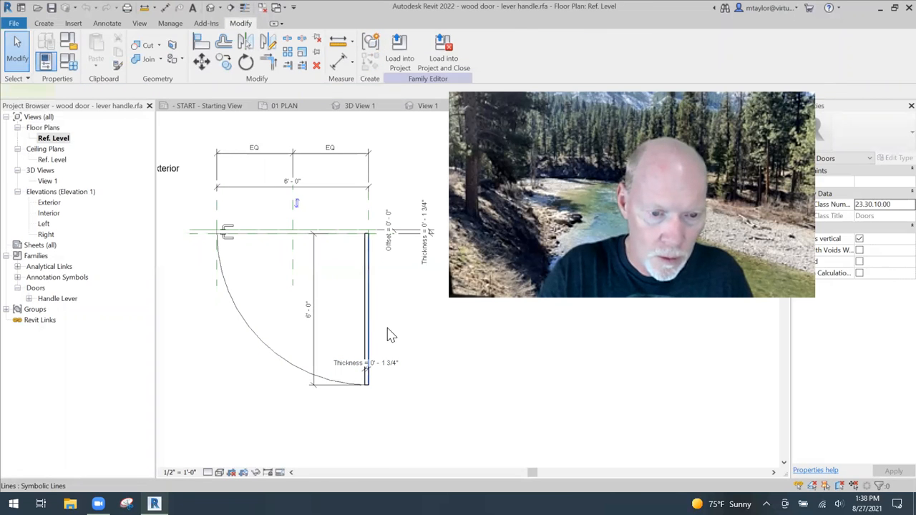
click(391, 335)
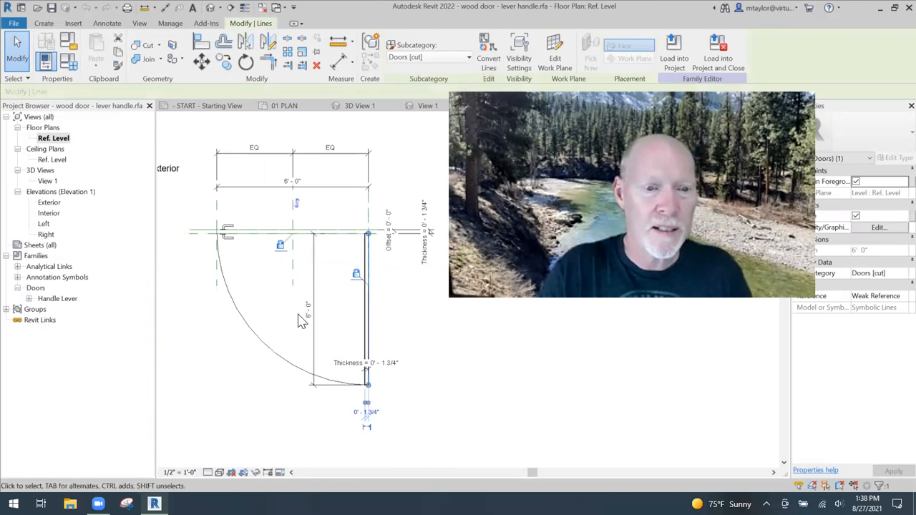
key(Escape)
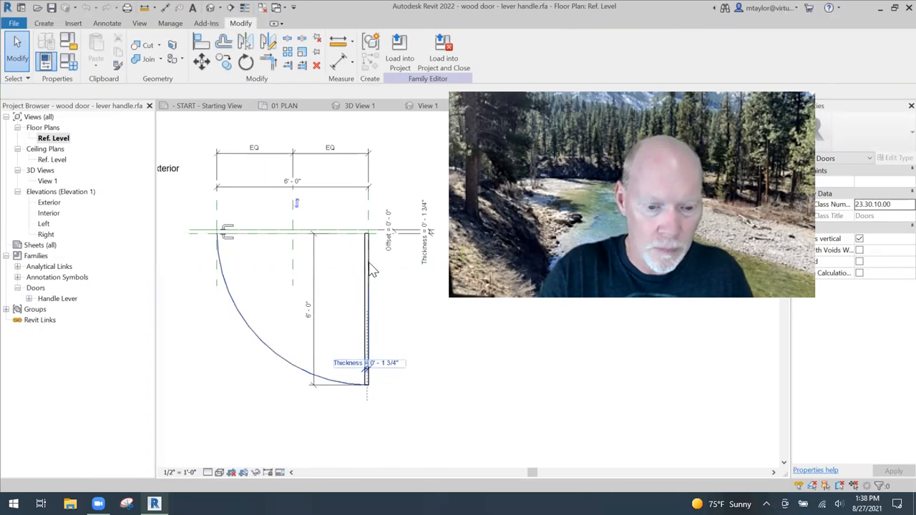
click(371, 321)
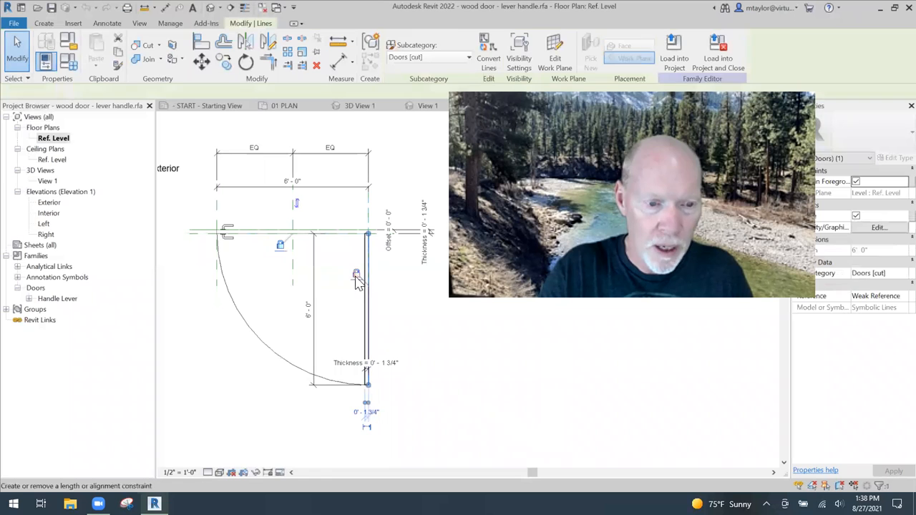
key(Escape)
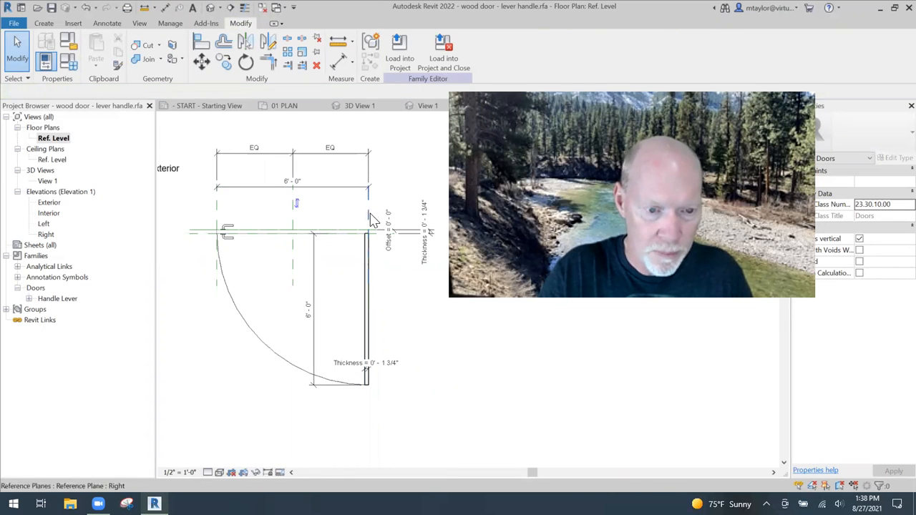
Align the outer symbolic line of the open door panel to the Right reference plane.
key(a)
key(l)
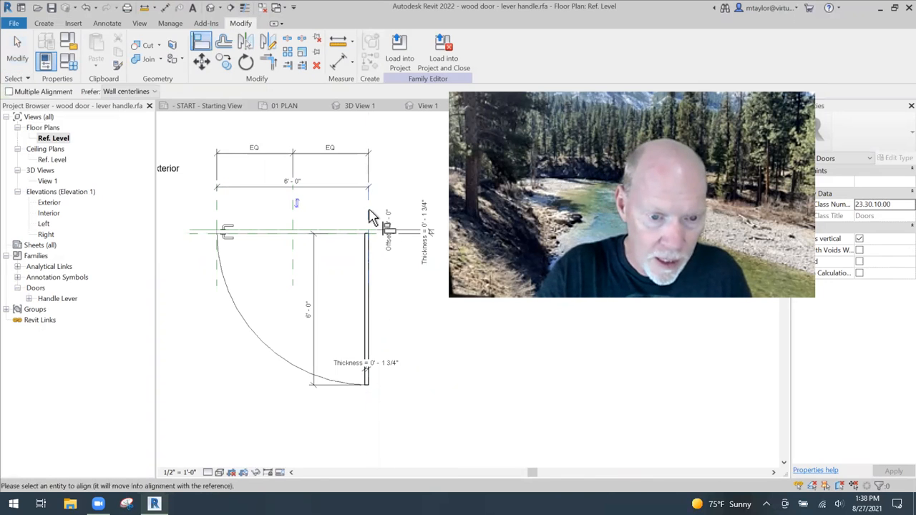
click(372, 315)
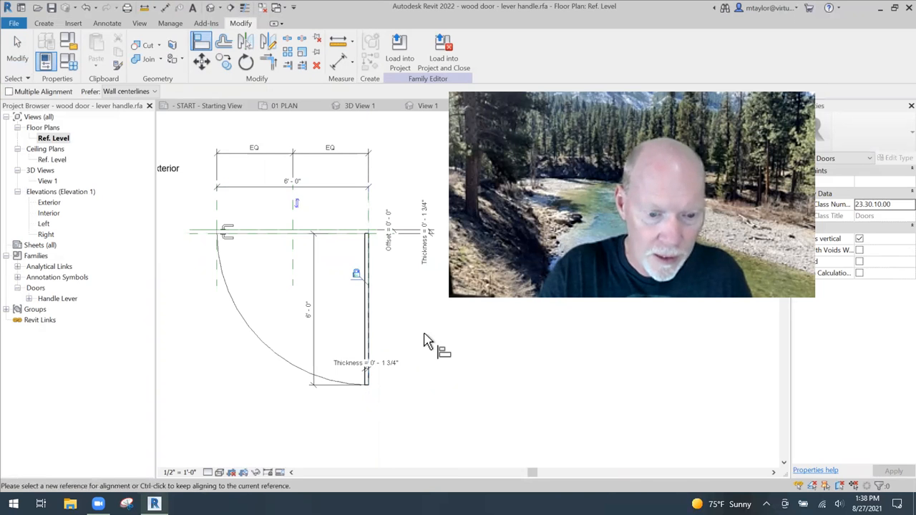
key(Escape)
key(Escape)
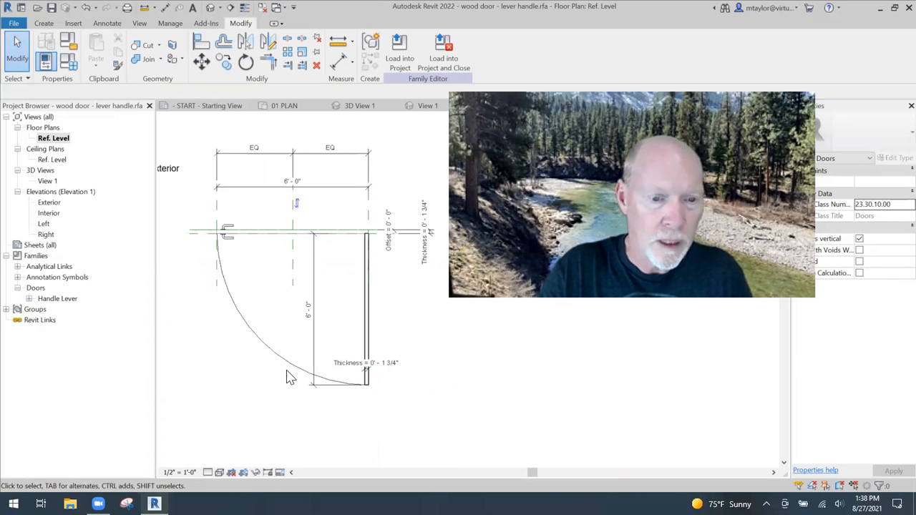
Delete the panel length, overall width and panel Thickness dimensions around the symbolic door swing.
click(313, 299)
key(Delete)
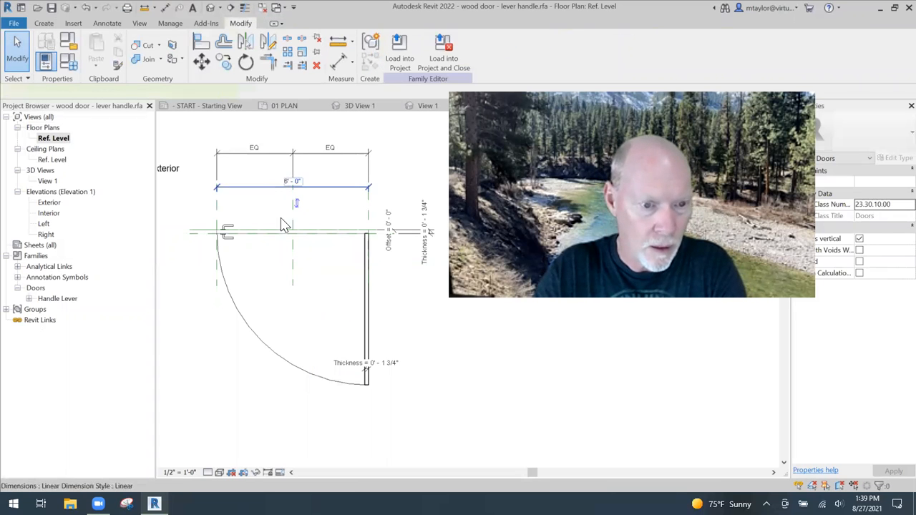
click(284, 226)
key(Delete)
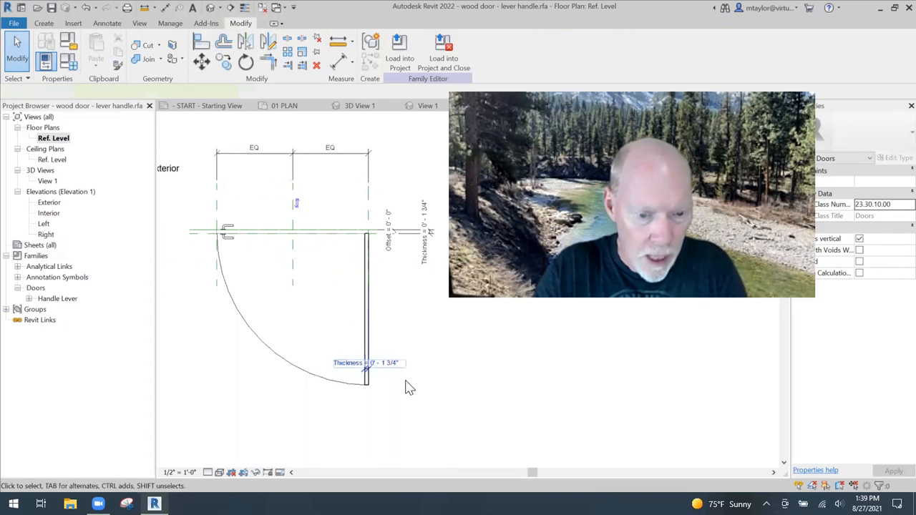
click(351, 368)
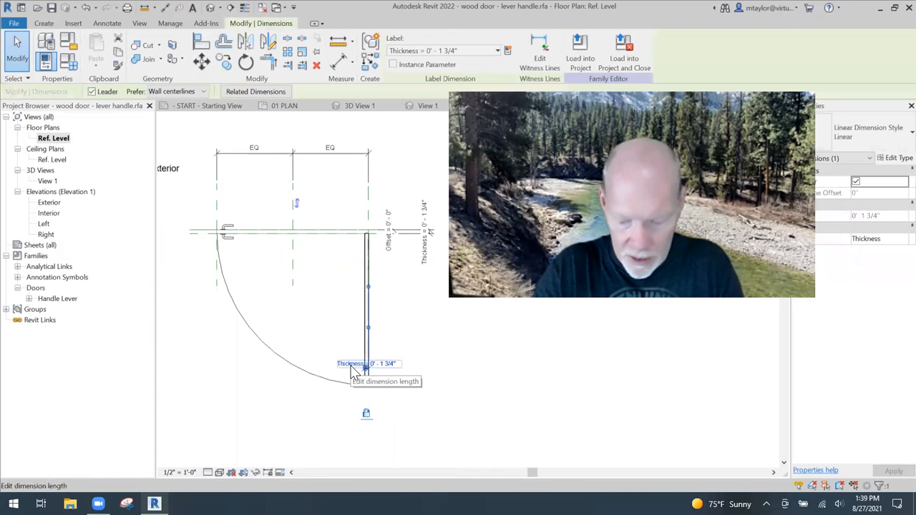
key(Delete)
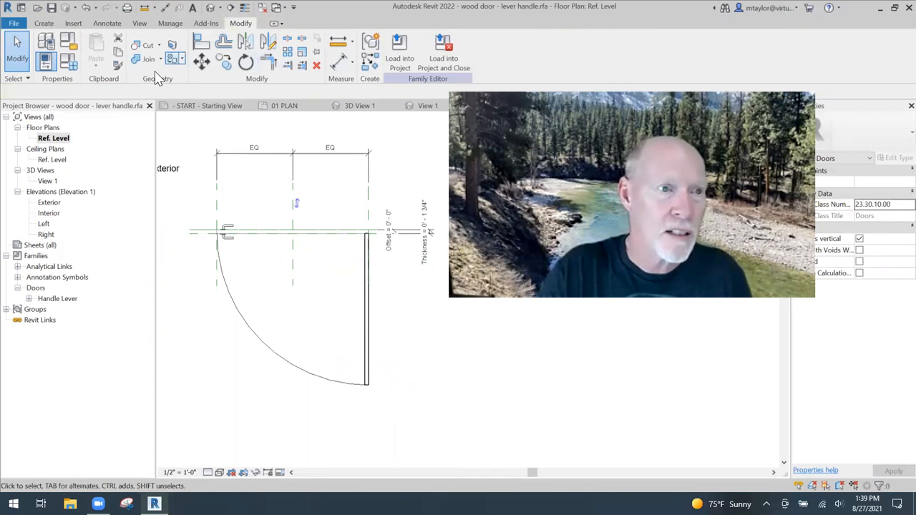
Dimension from the Right reference plane to the panel's inner symbolic line and label the dimension with the Thickness parameter.
key(d)
key(i)
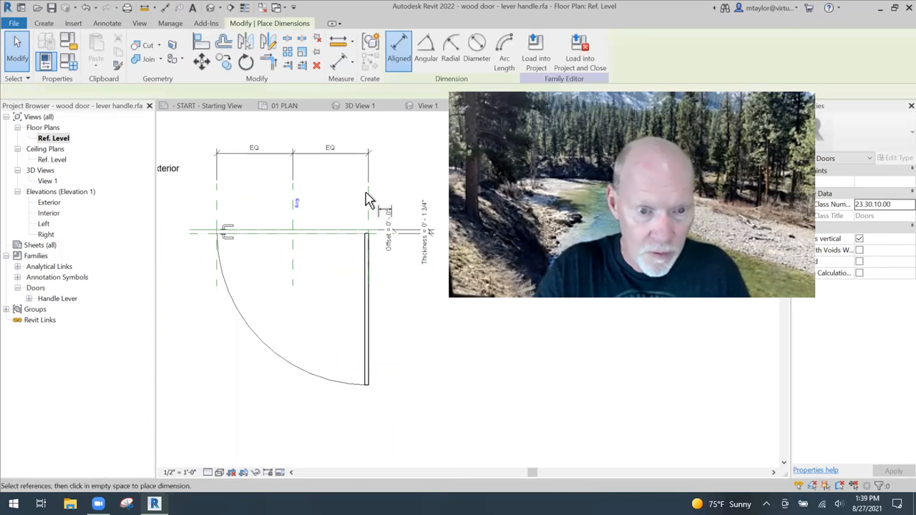
click(366, 192)
click(363, 314)
click(323, 299)
key(Escape)
key(Escape)
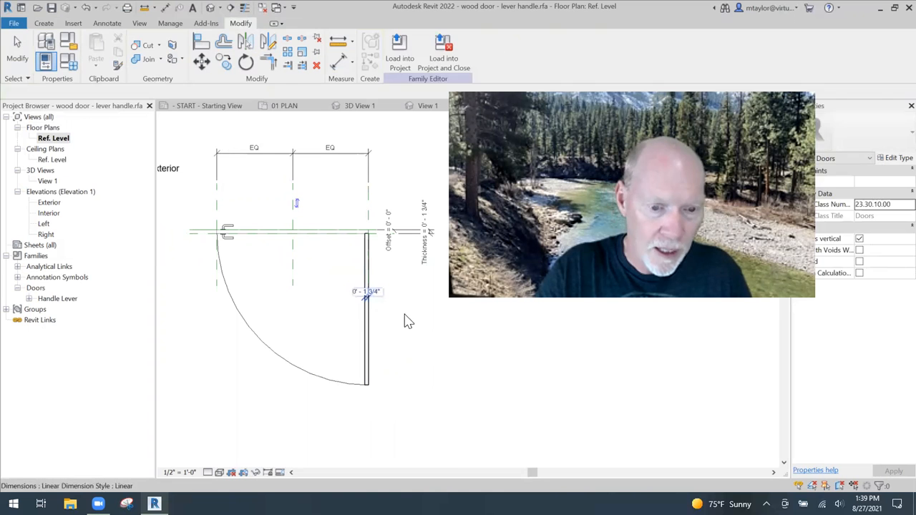
click(436, 51)
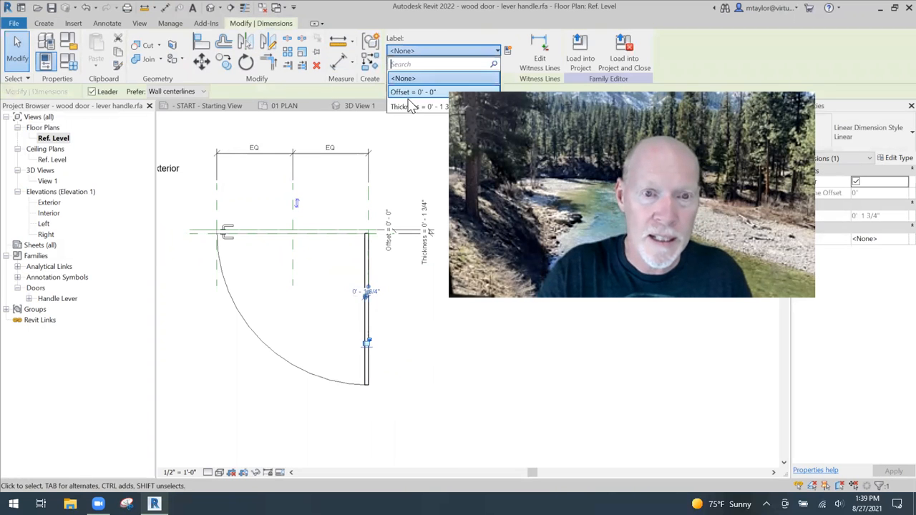
click(419, 387)
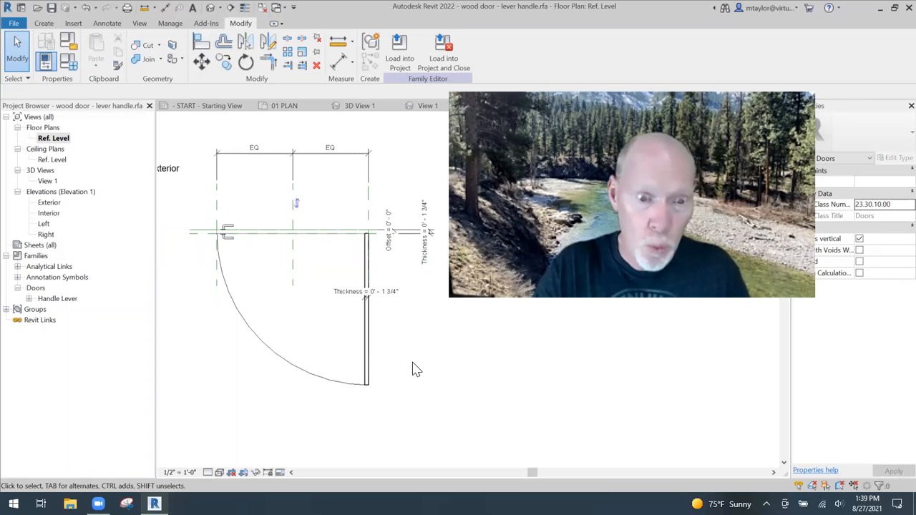
Replace the door swing arc with a symbolic center-ends arc from the panel's free end to the opposite jamb reference plane.
click(331, 387)
key(Delete)
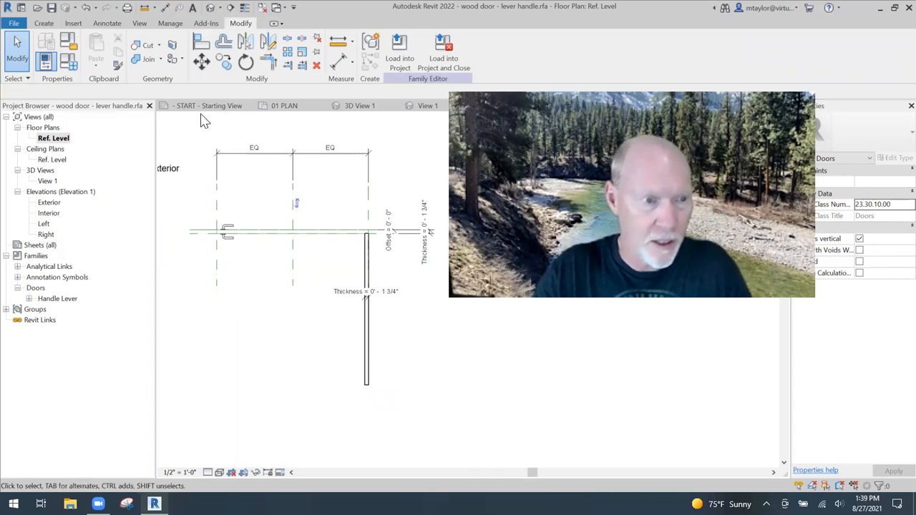
click(111, 24)
click(182, 48)
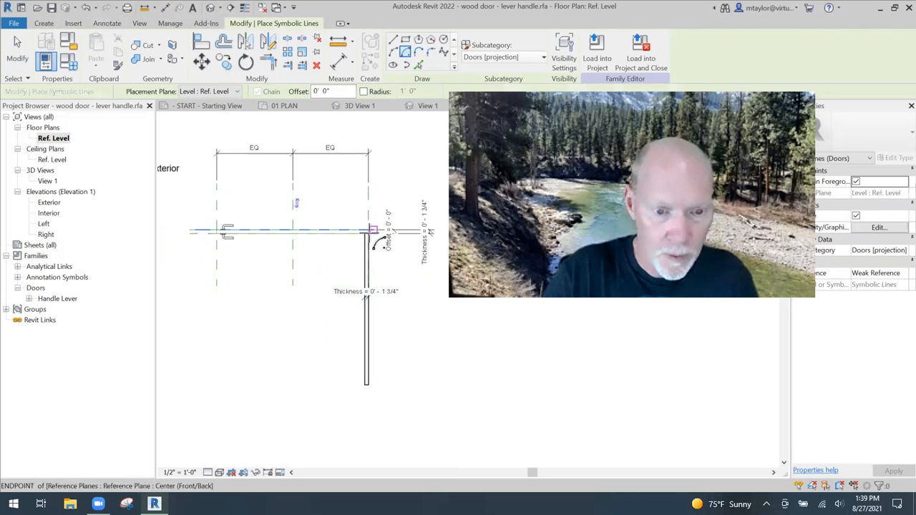
click(367, 232)
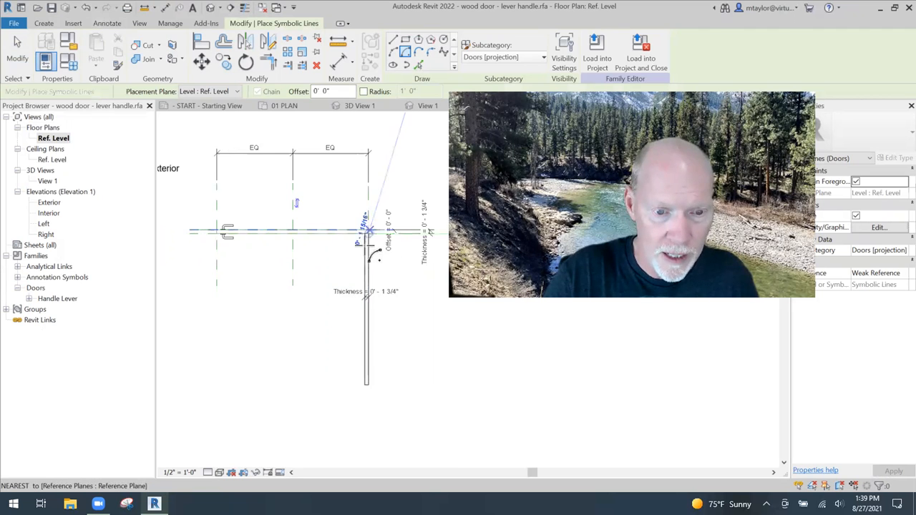
click(365, 384)
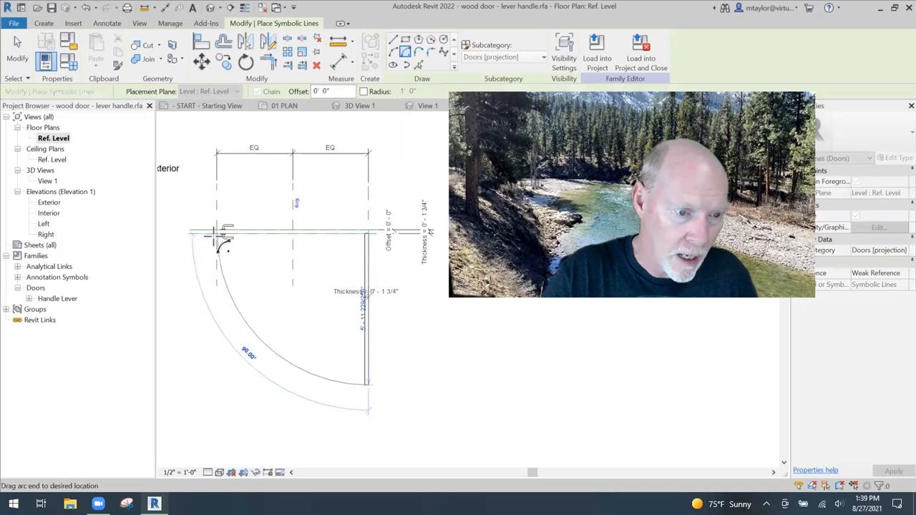
click(218, 234)
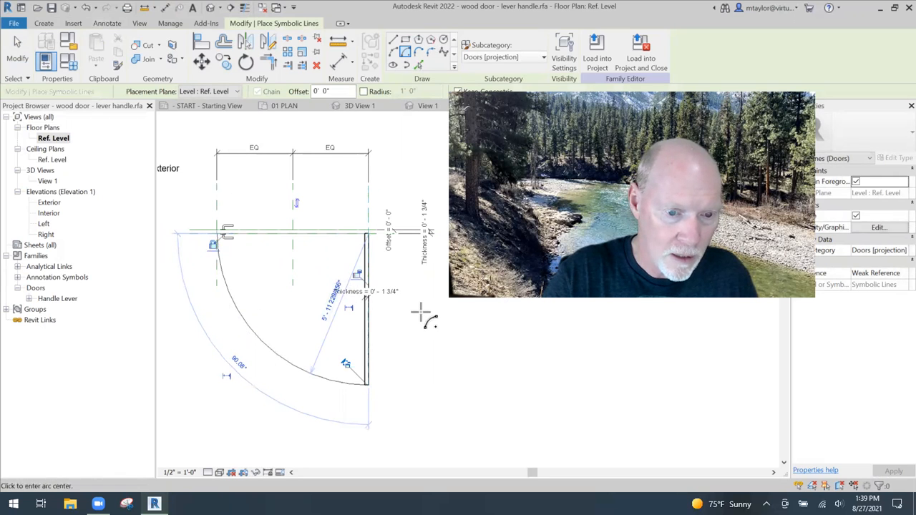
key(Escape)
key(Escape)
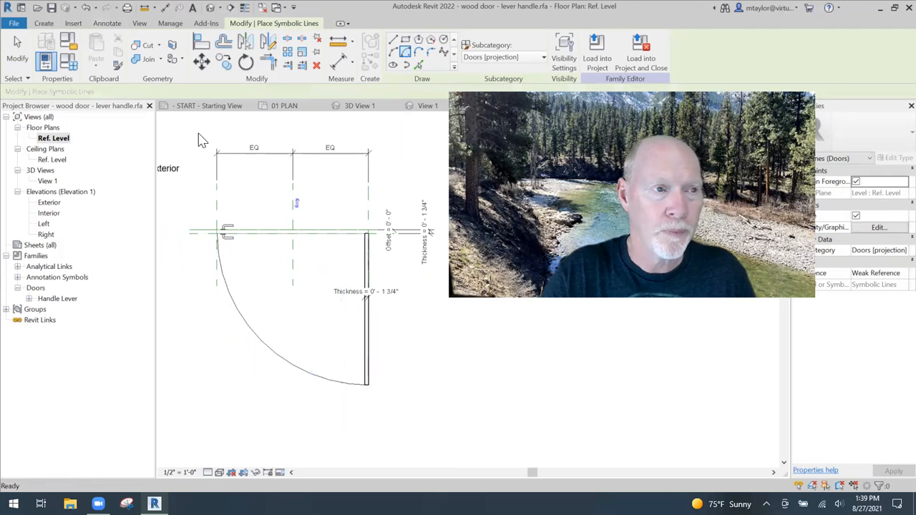
Save the family as wood door - lever handle.rfa in REVIT LOCALS, then load it into the project and close it.
click(52, 8)
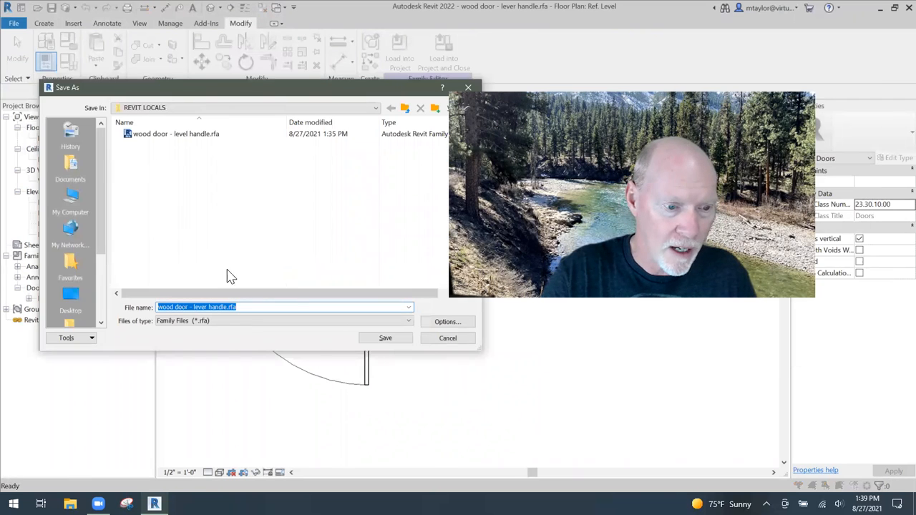
click(391, 340)
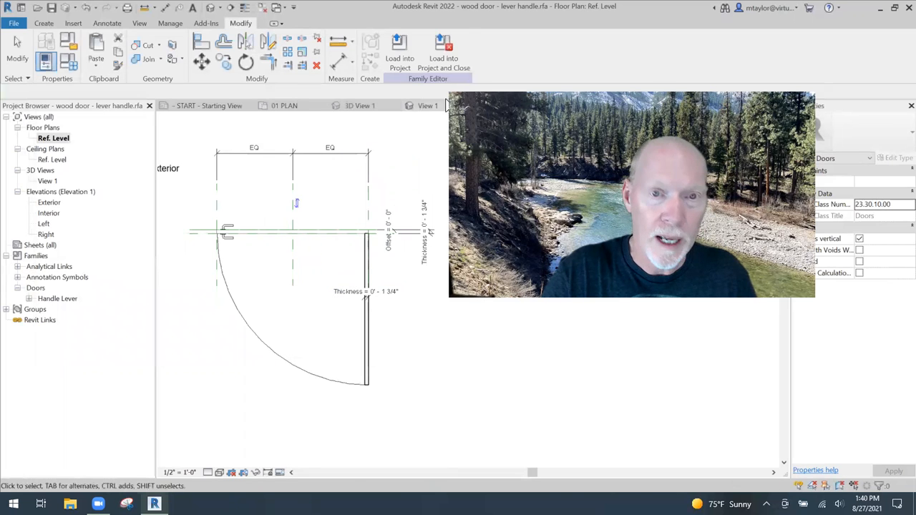
click(438, 65)
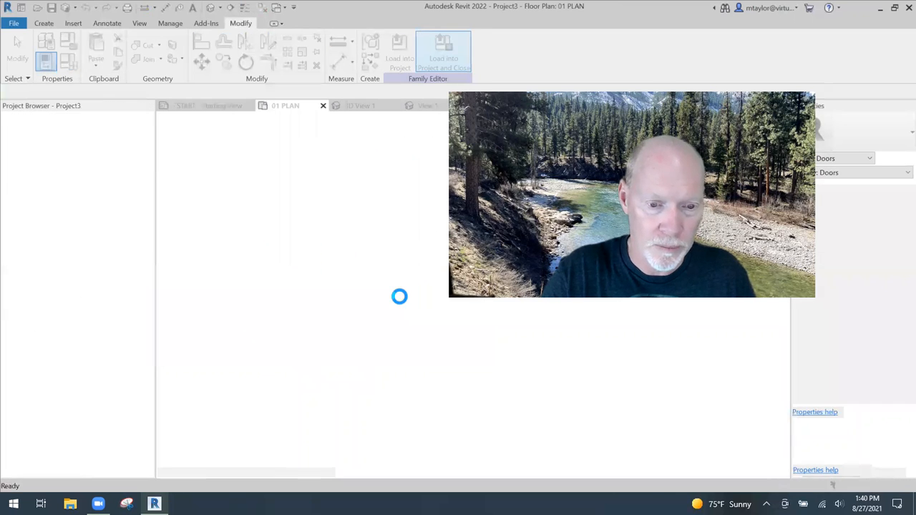
Overwrite the existing door family version in the project, and flip the conference room door's facing toward the lobby and back.
click(379, 229)
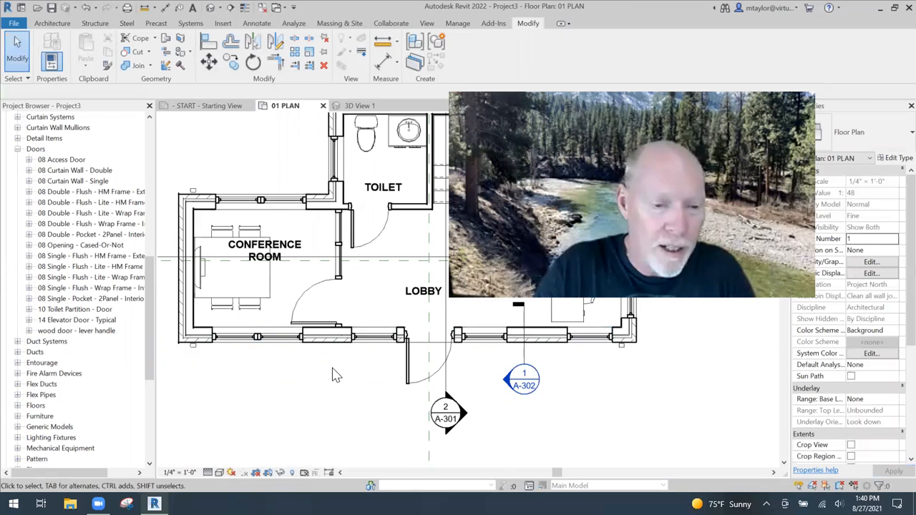
scroll(331, 309, up, 3)
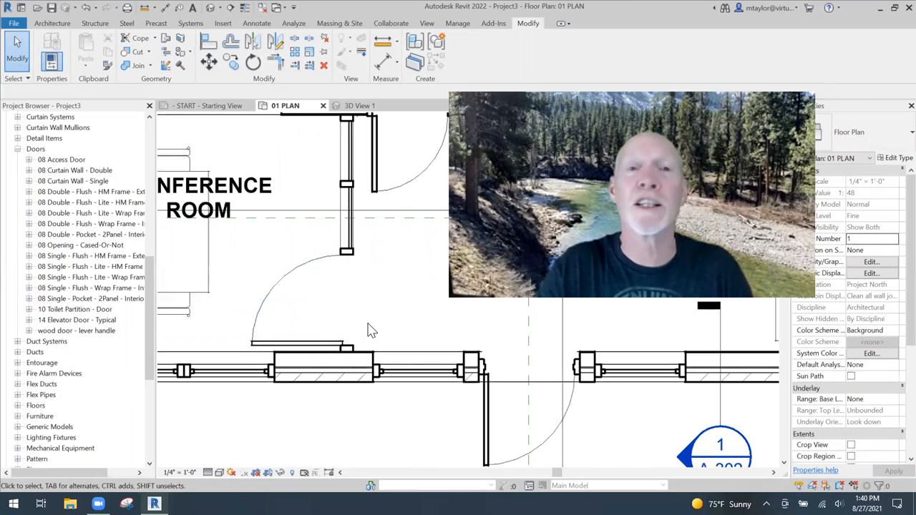
middle_drag(386, 325, 368, 289)
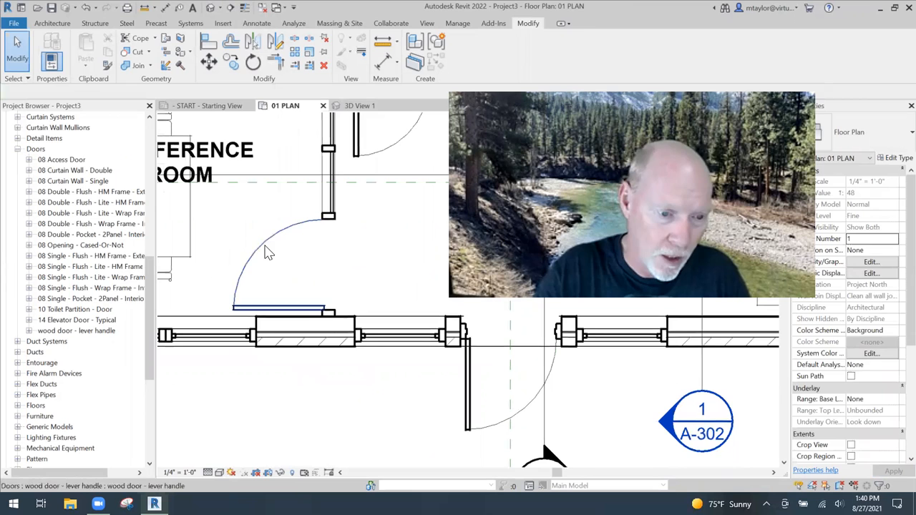
click(270, 253)
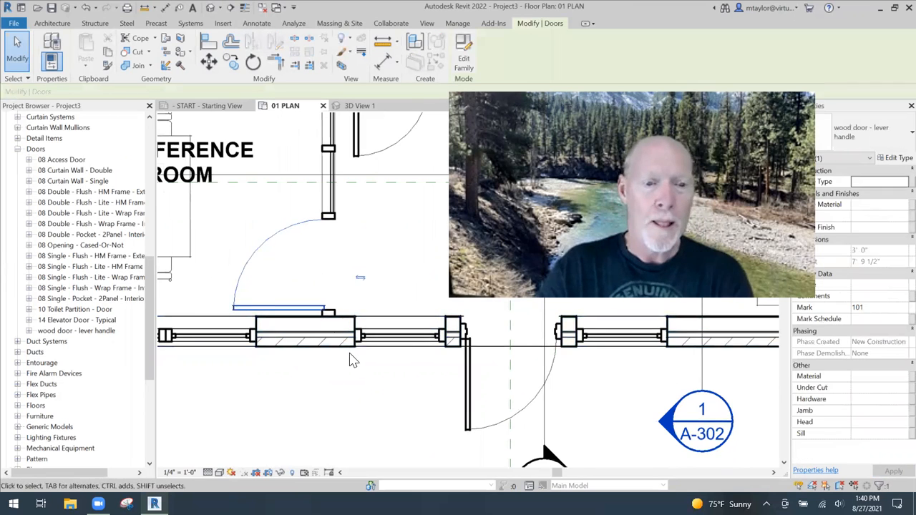
scroll(352, 355, down, 2)
click(358, 296)
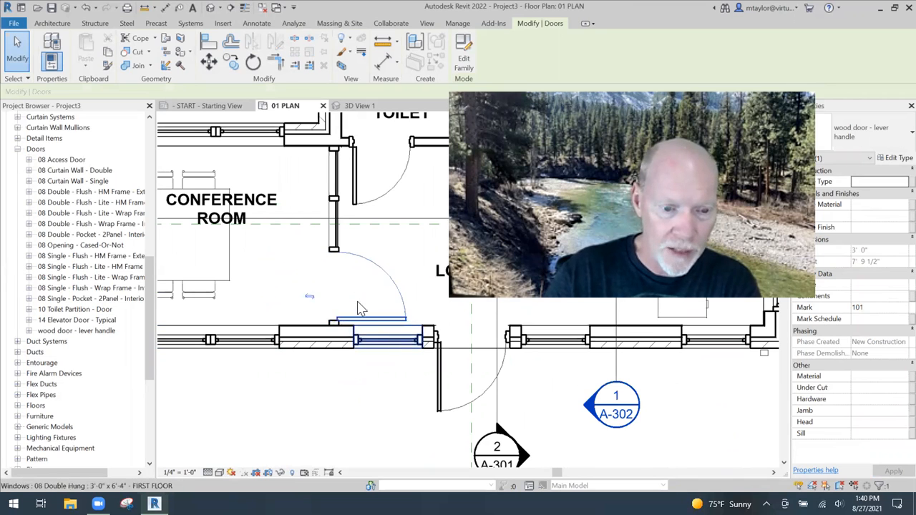
click(310, 299)
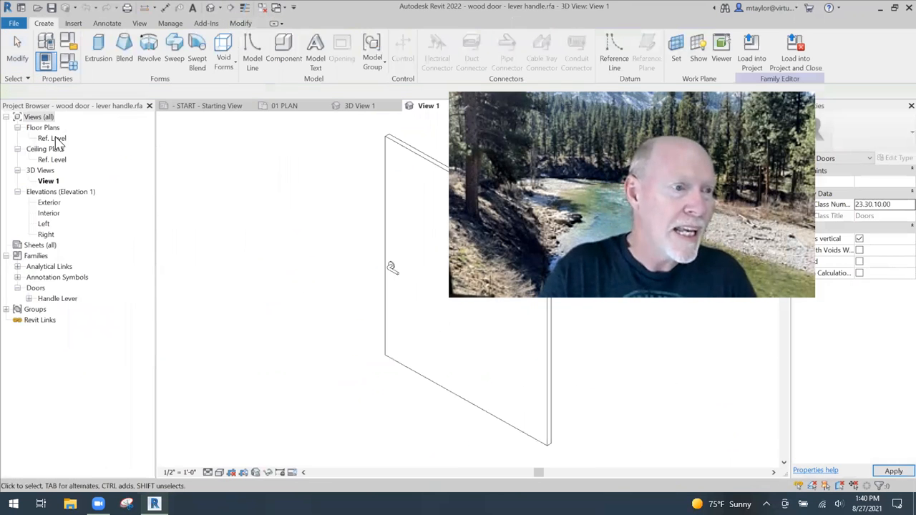
Open the door family's Ref. Level plan and place a Double Horizontal flip control beside the vertical one above the panel.
double_click(56, 139)
scroll(340, 227, down, 2)
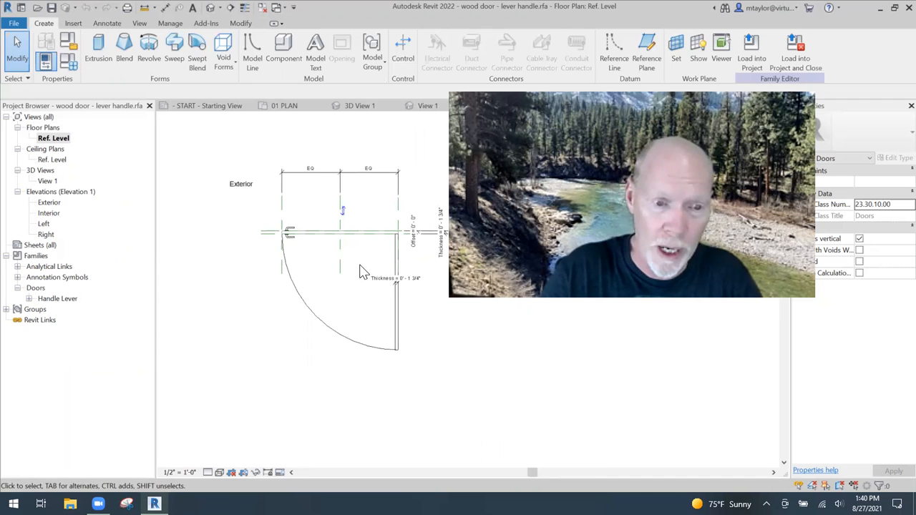
scroll(344, 241, down, 1)
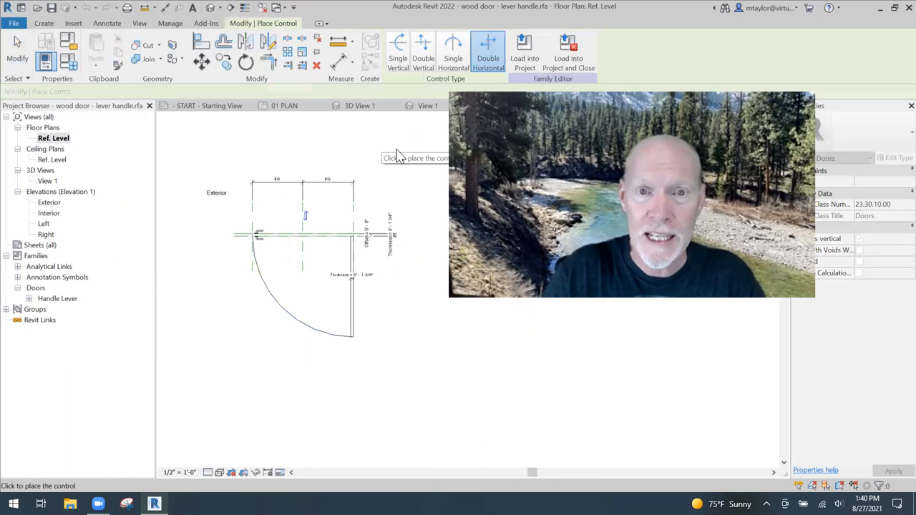
click(487, 57)
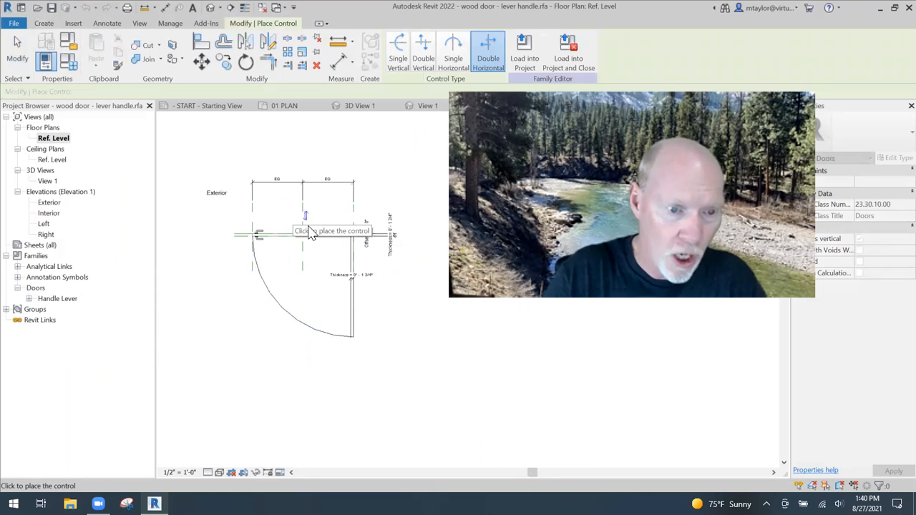
click(291, 214)
scroll(296, 223, up, 2)
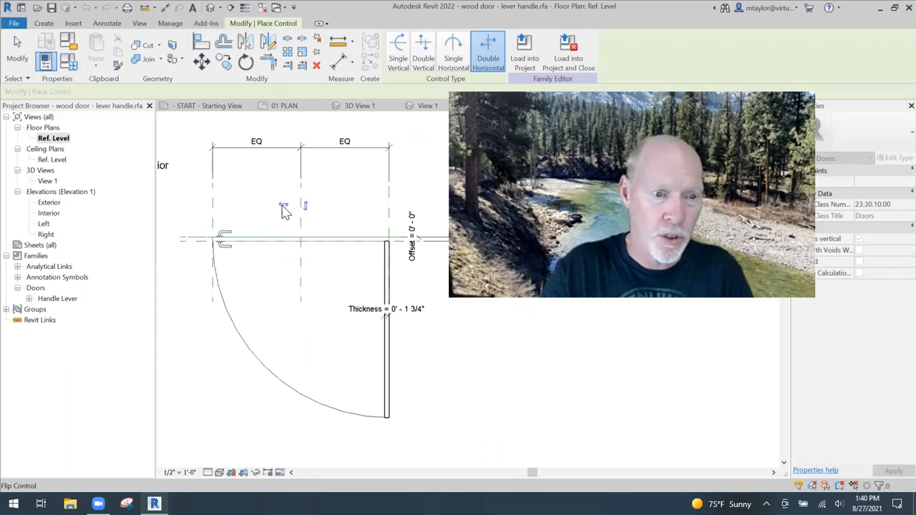
scroll(411, 175, down, 1)
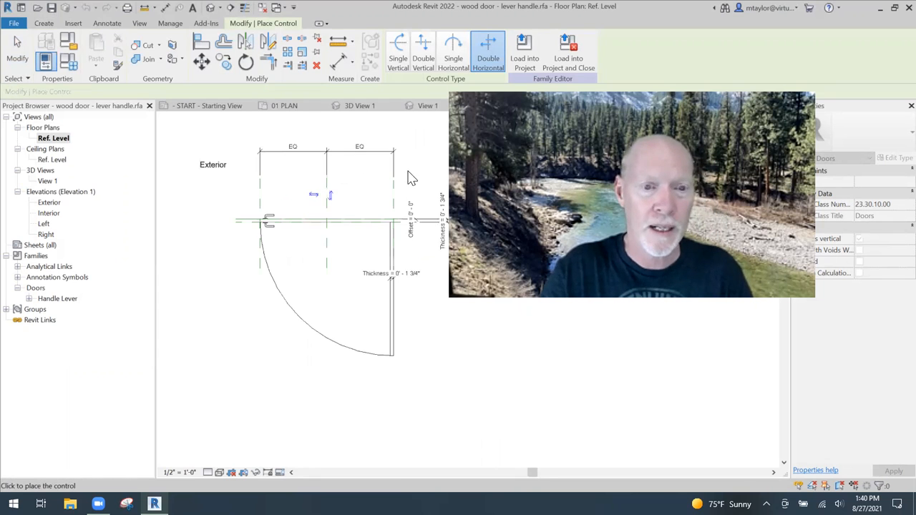
Save the family over wood door - lever handle.rfa and load it into the project, overwriting the existing version.
key(ctrl+s)
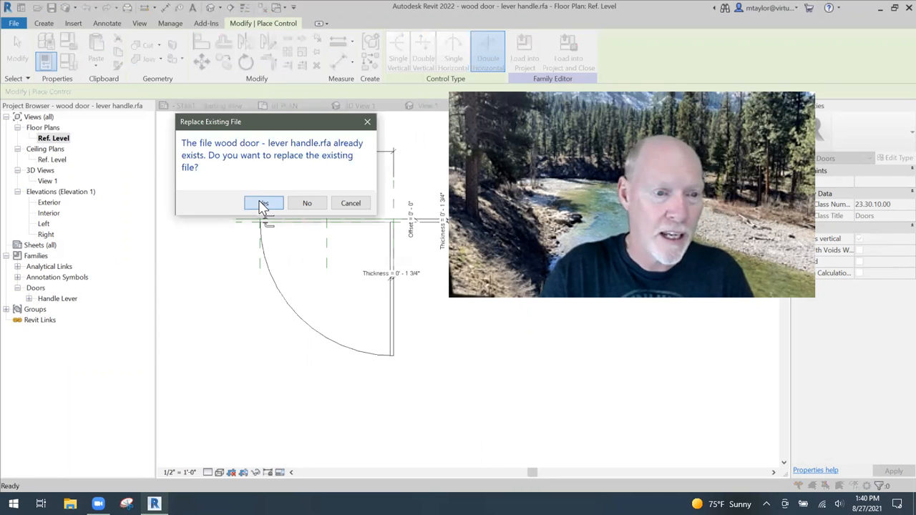
click(310, 203)
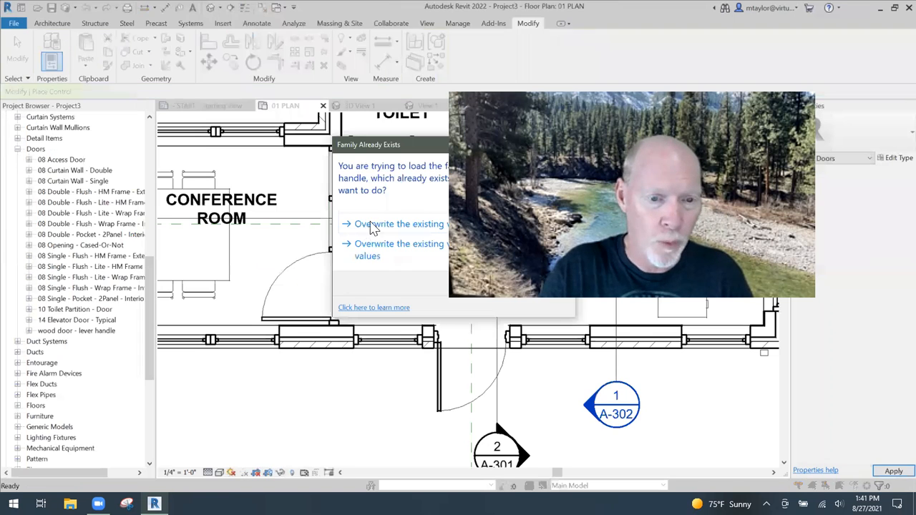
click(374, 226)
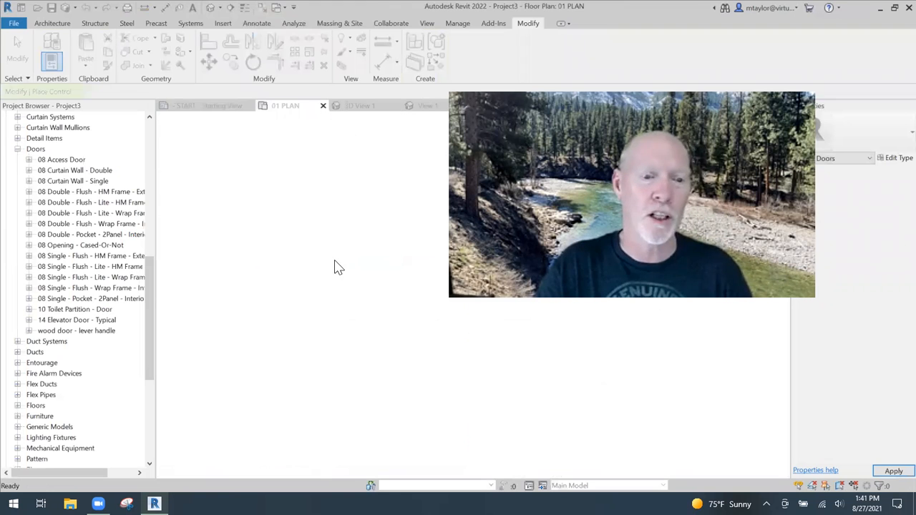
Test the conference room door's hand and facing flips in plan, and return it to swinging into the room.
click(370, 331)
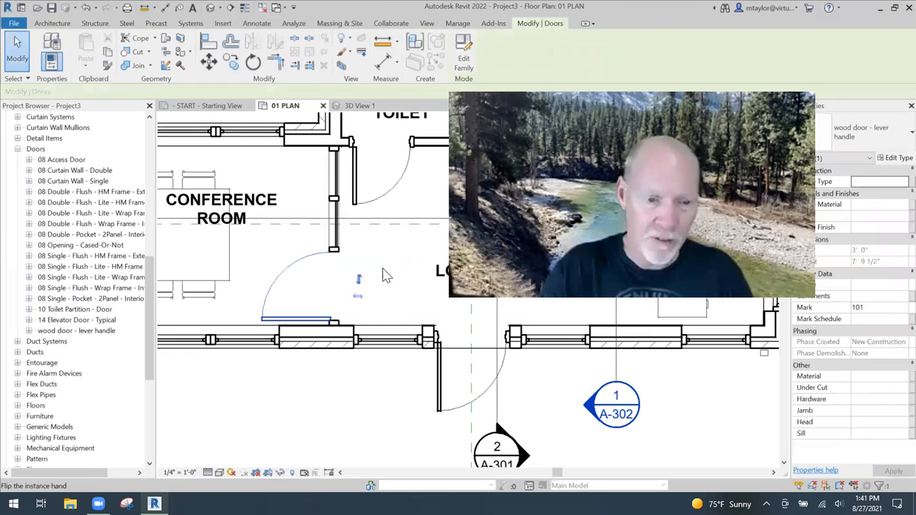
click(359, 279)
click(360, 295)
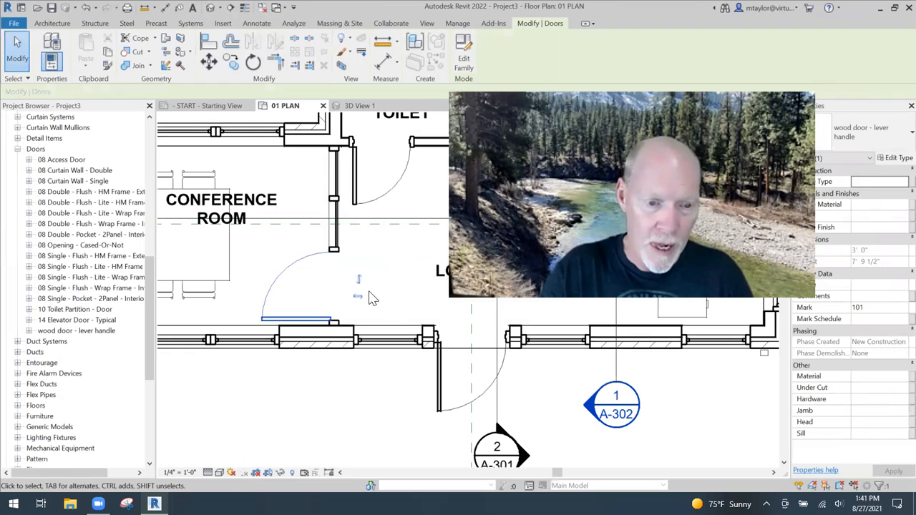
key(space)
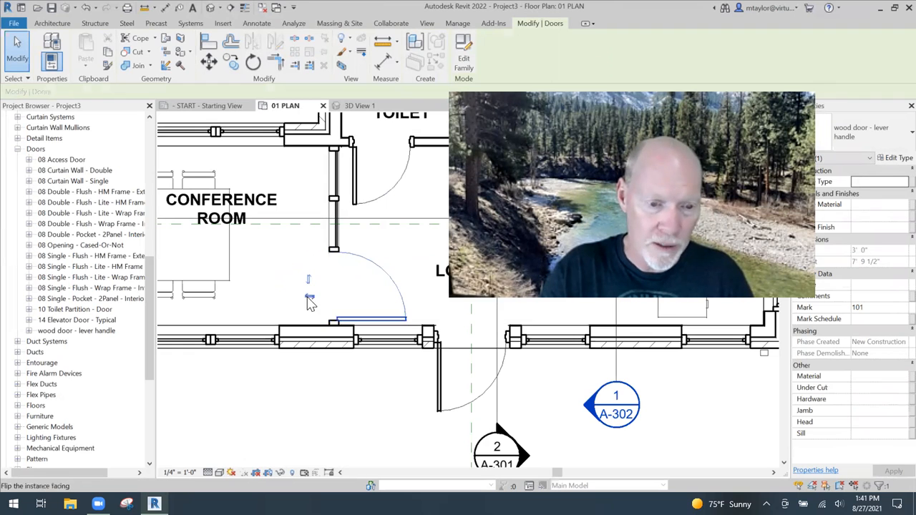
key(space)
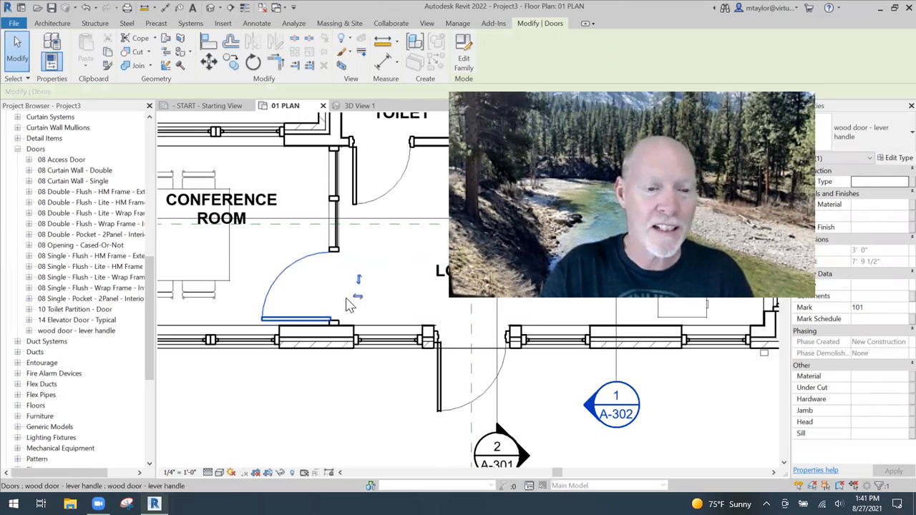
scroll(349, 304, down, 3)
key(Escape)
Collapse the Doors and Families lists, then open 3D View 1 to examine the lever-handle door in the curtain wall.
middle_drag(285, 368, 212, 377)
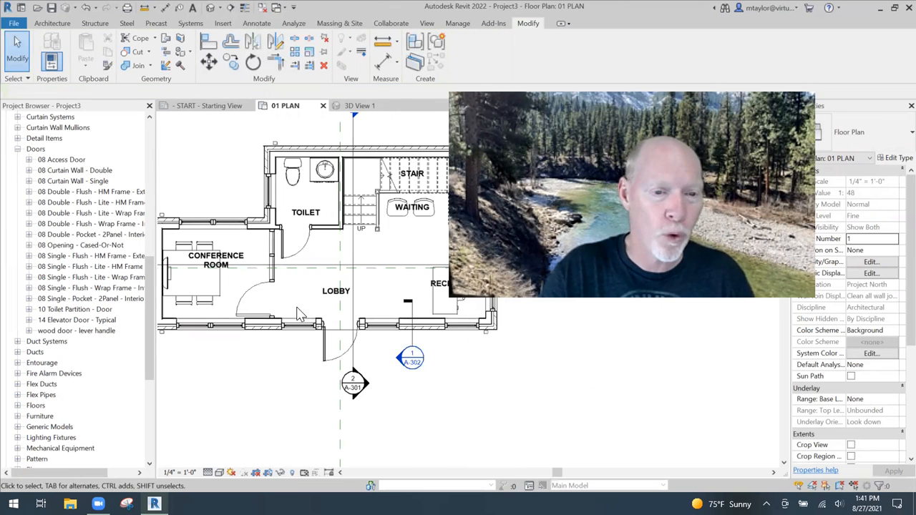
click(17, 149)
scroll(24, 201, up, 2)
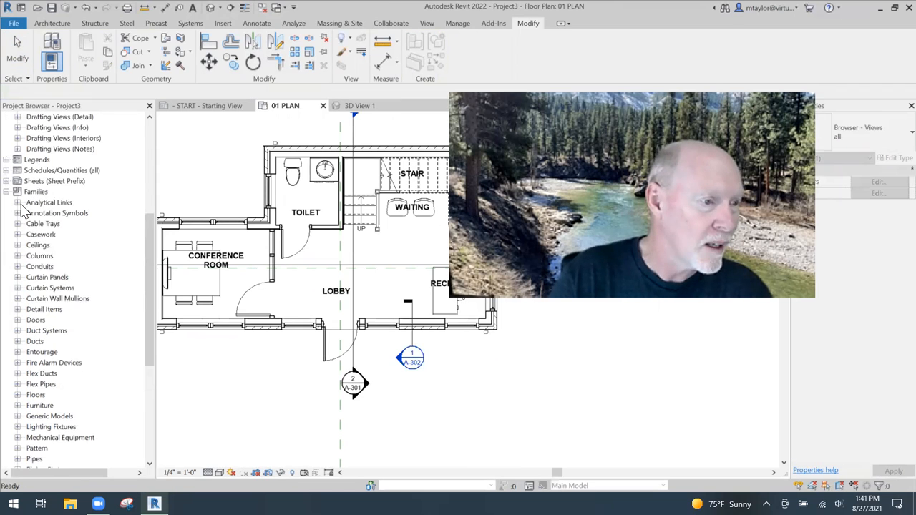
click(7, 192)
click(18, 256)
double_click(52, 267)
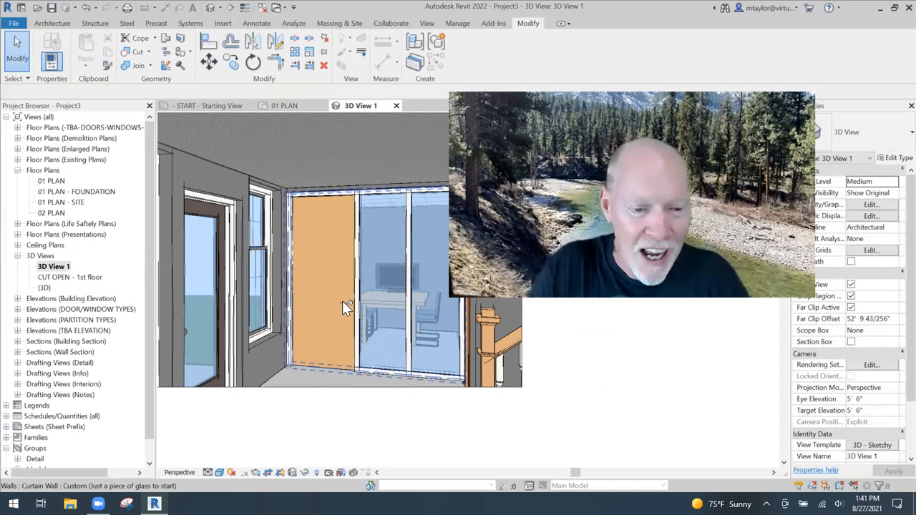
scroll(350, 307, up, 2)
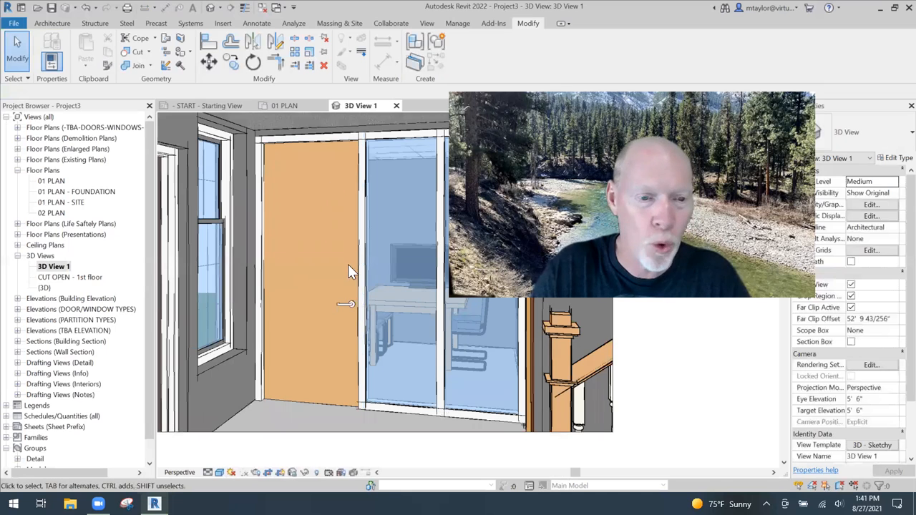
scroll(336, 344, down, 3)
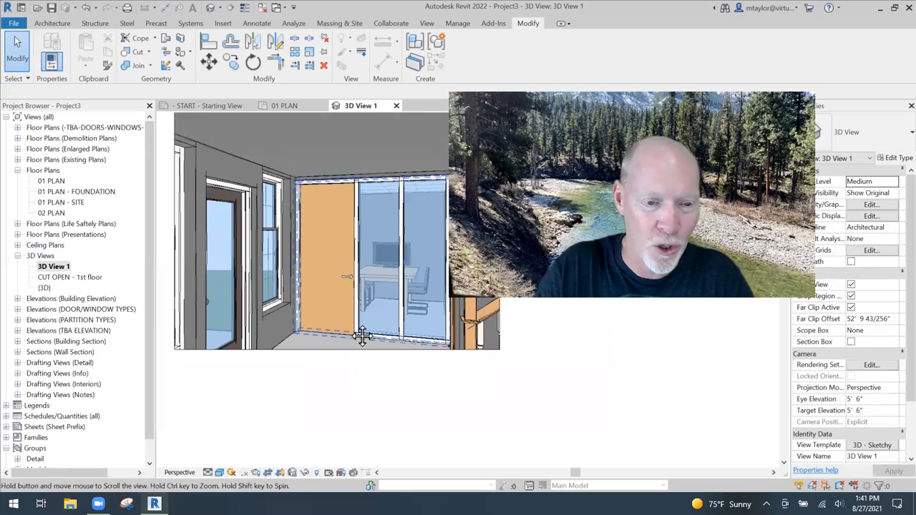
scroll(343, 326, up, 2)
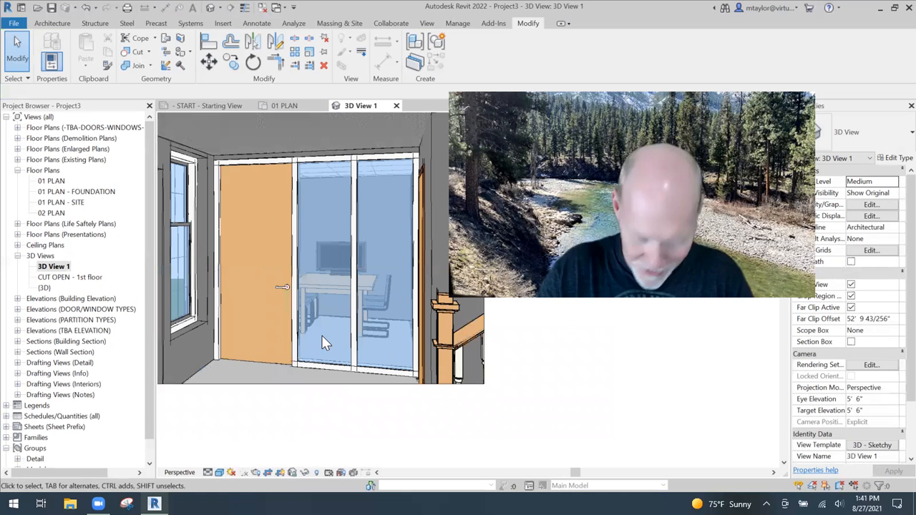